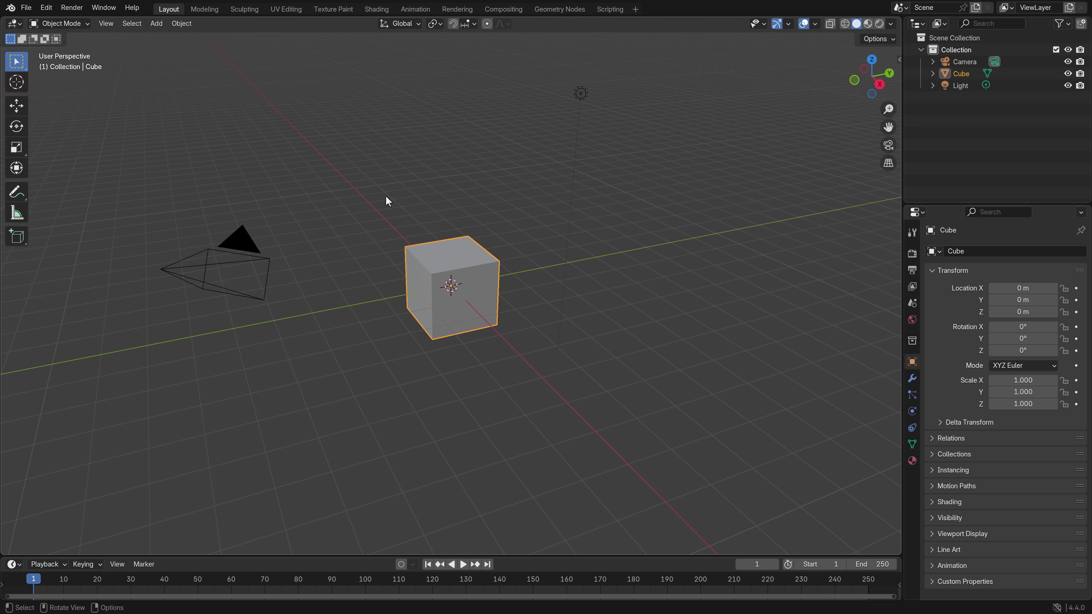
Step: Delete the default cube from the scene
click(463, 272)
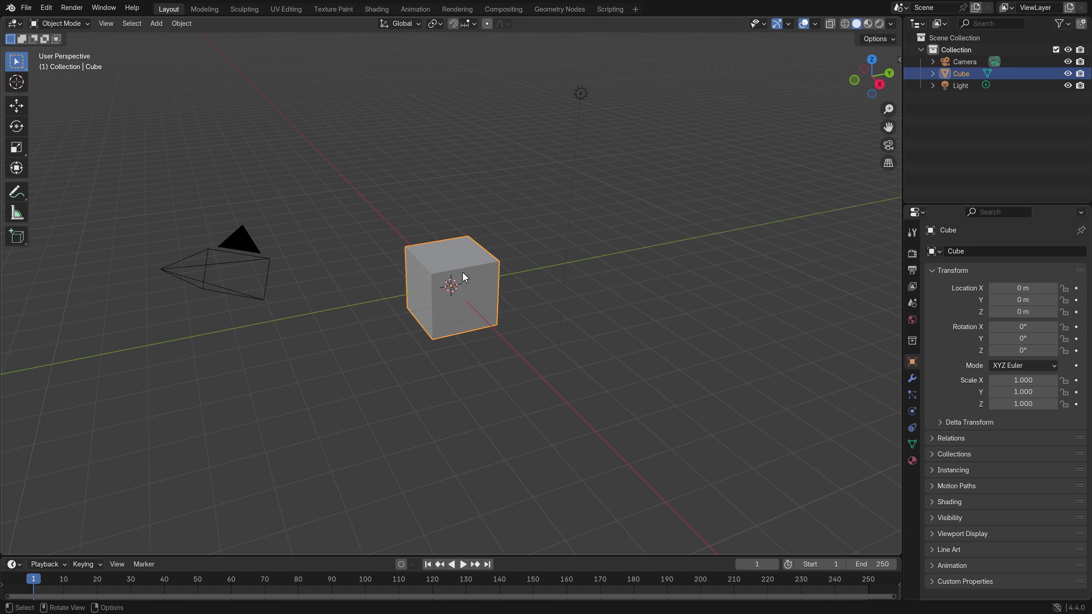
key(x)
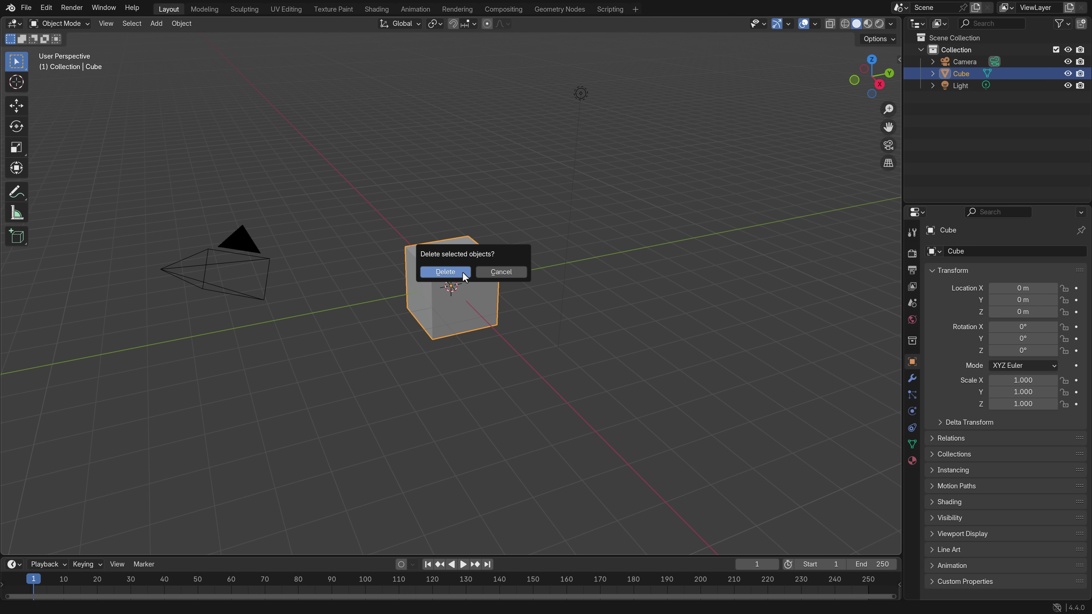
click(462, 271)
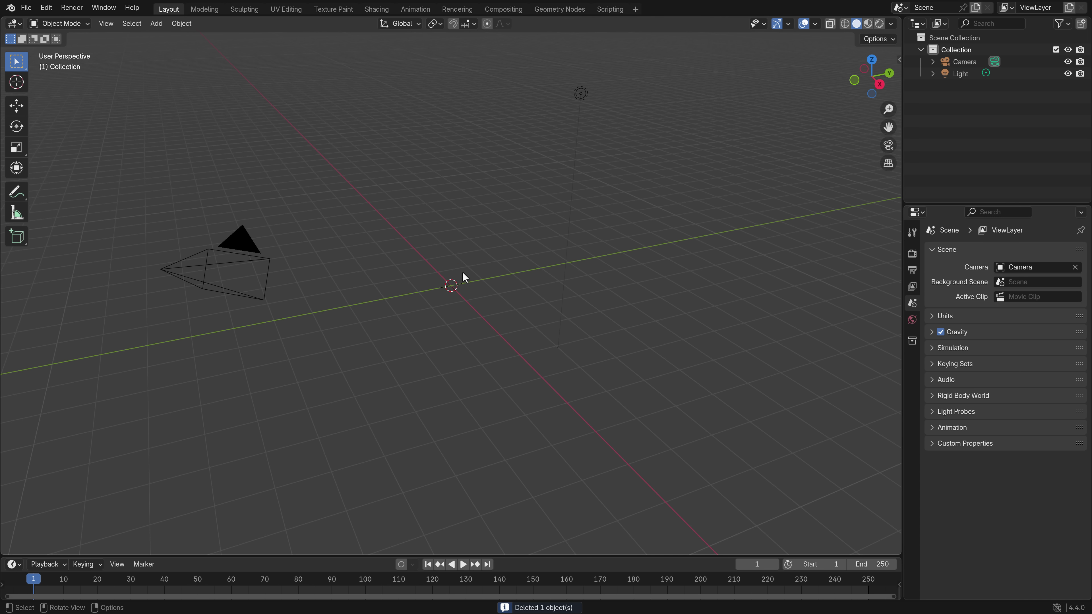
Step: Add a single-bone armature at the origin and zoom in on it
click(156, 23)
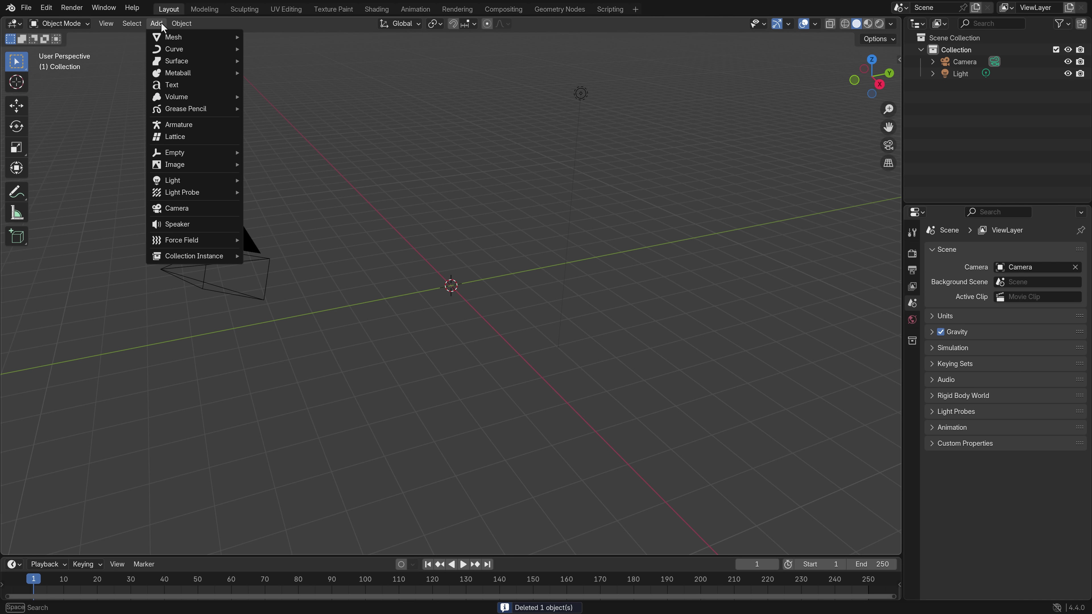
click(189, 128)
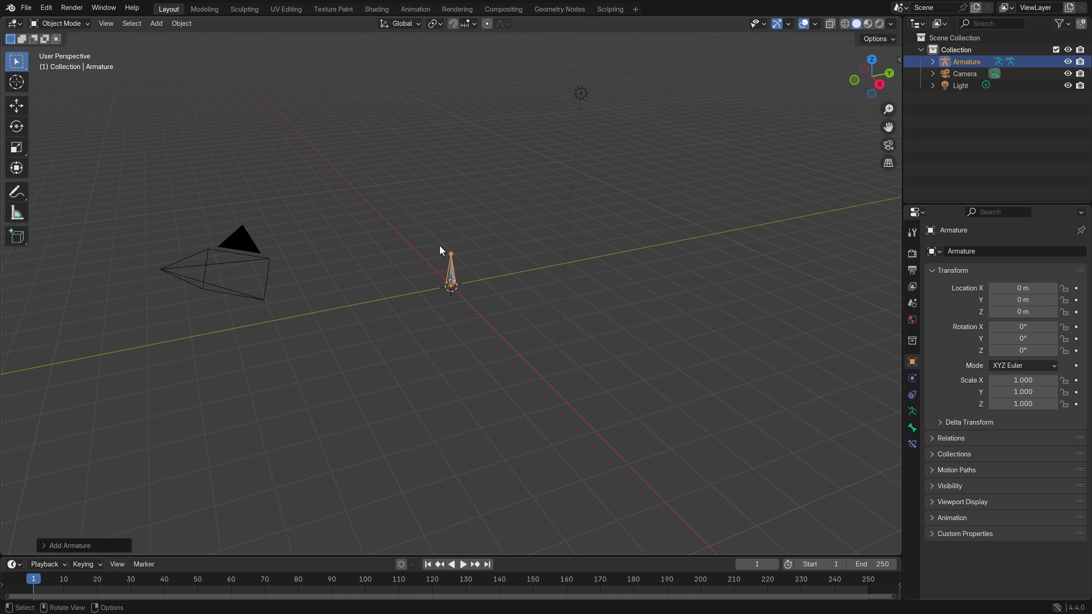
click(452, 252)
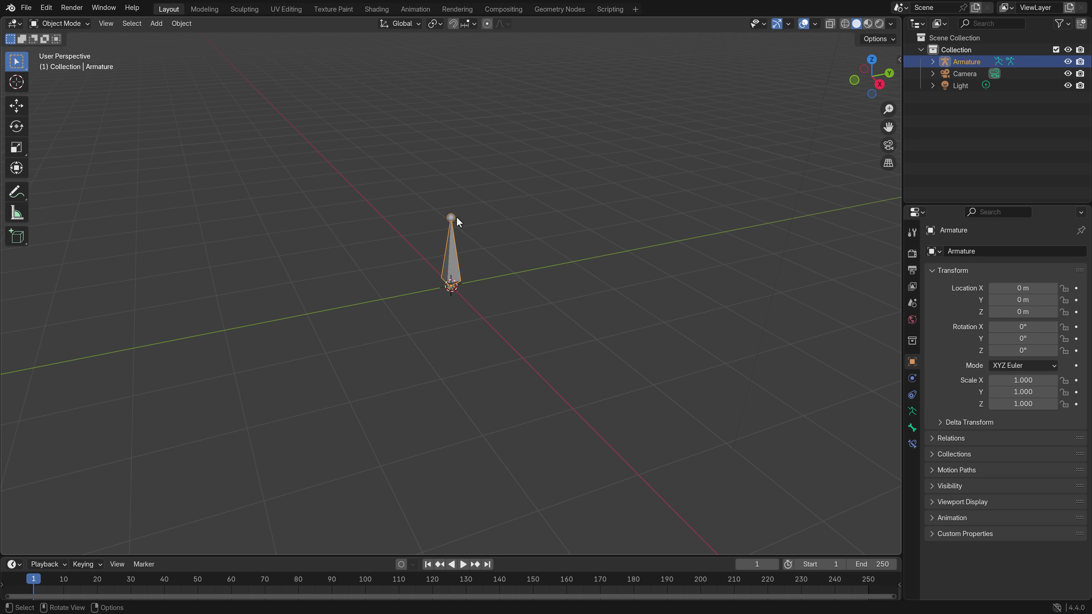
Step: In Edit Mode, extrude Bone.001 and Bone.002 upward from the first bone's tip
key(Tab)
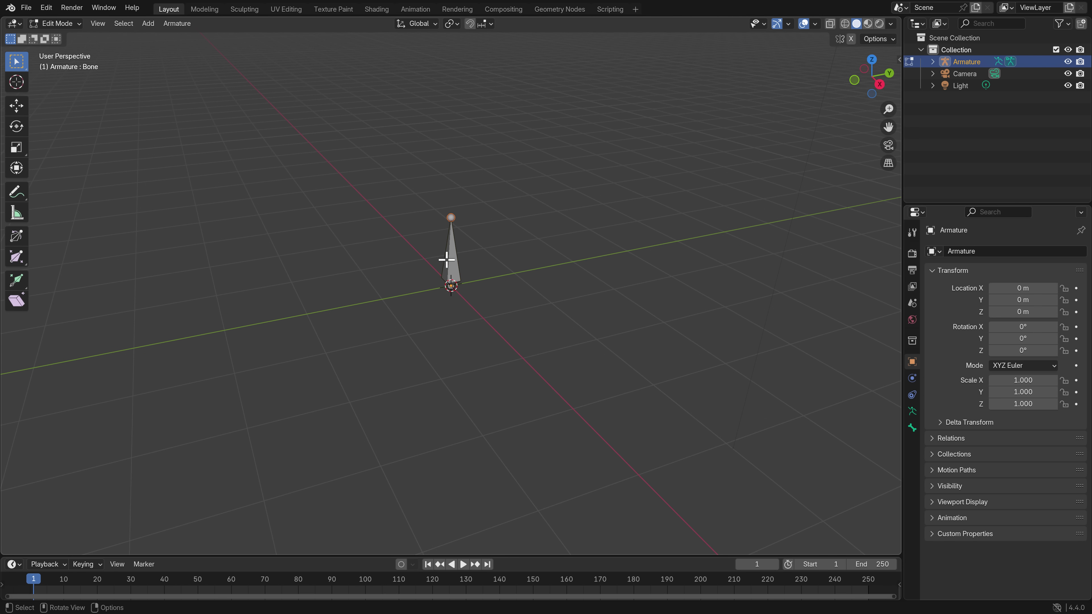
click(452, 250)
key(e)
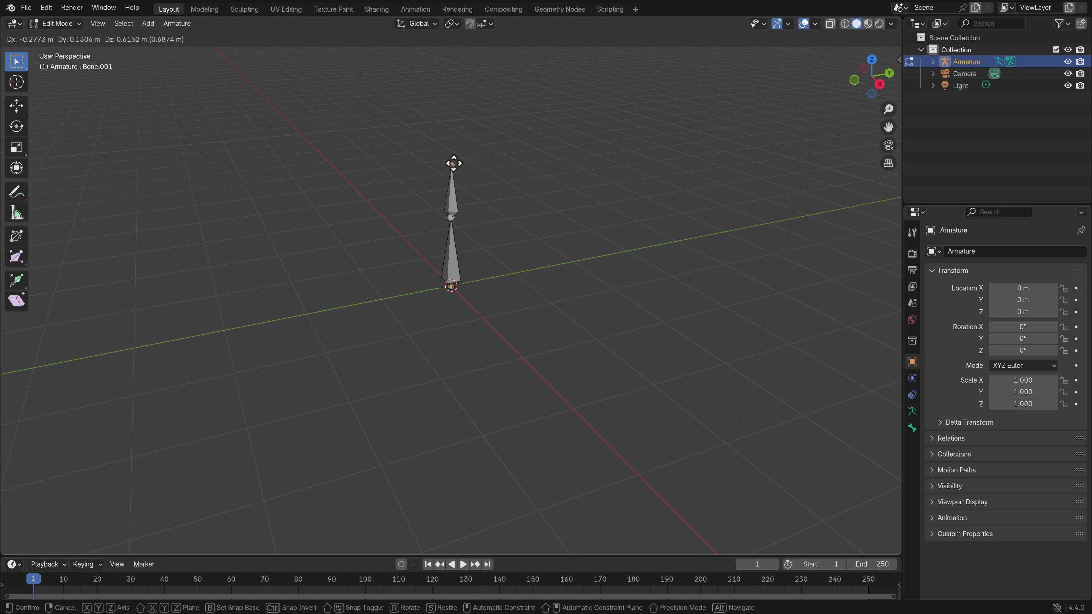
click(453, 158)
key(e)
click(452, 138)
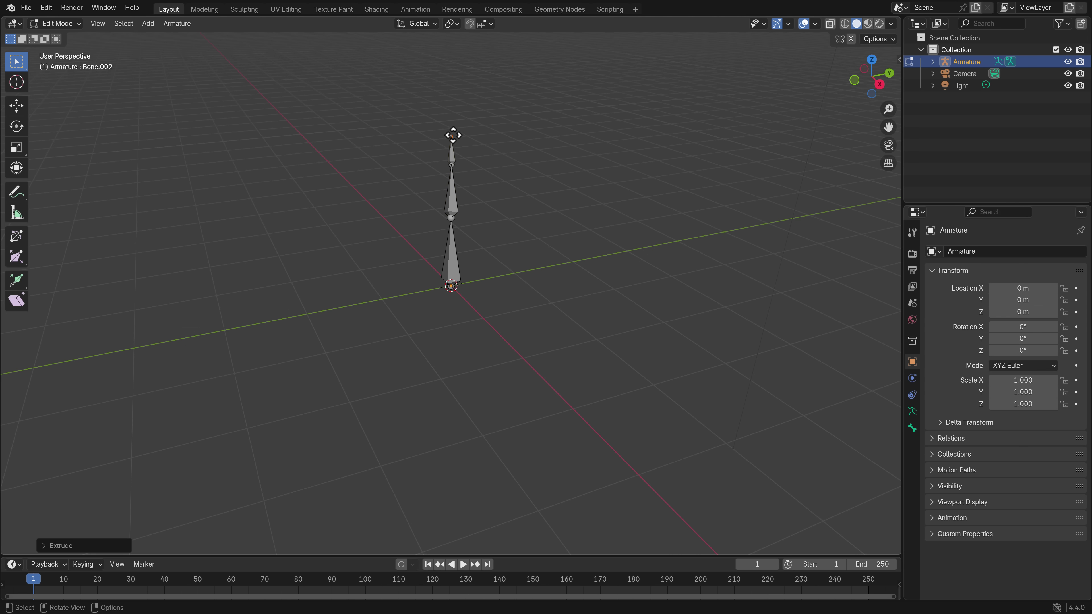
Step: Expand the armature in the Outliner to reveal its full bone chain
click(455, 266)
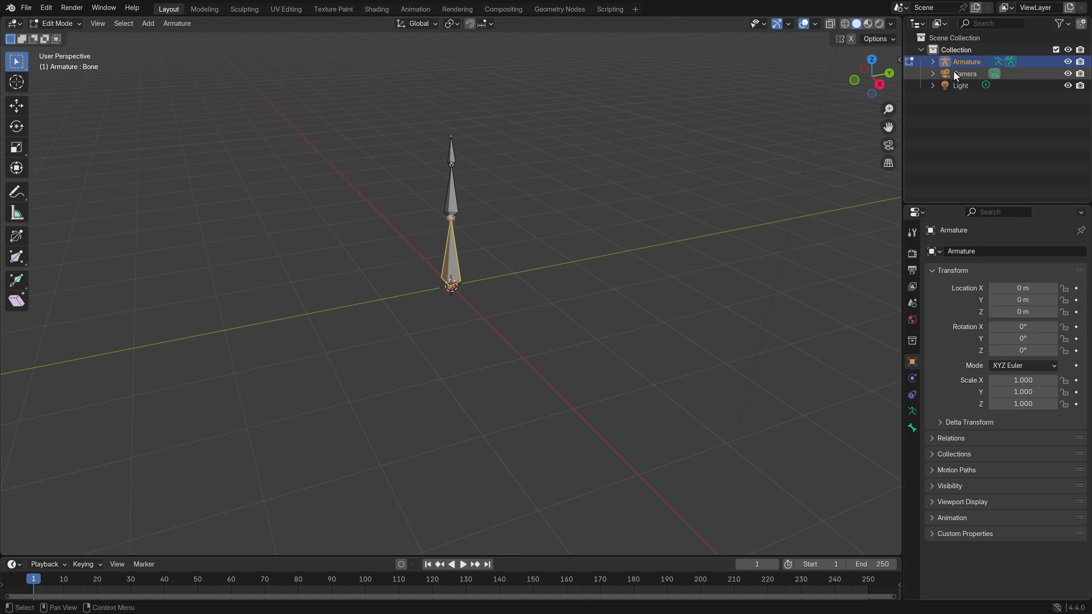
click(932, 61)
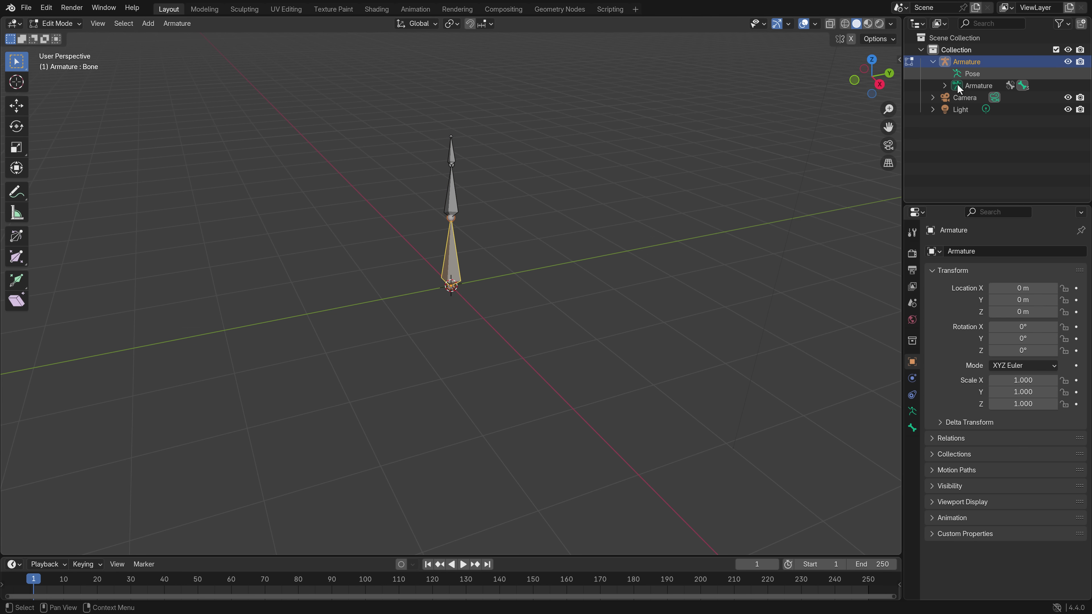
click(944, 85)
click(967, 98)
shift+click(957, 98)
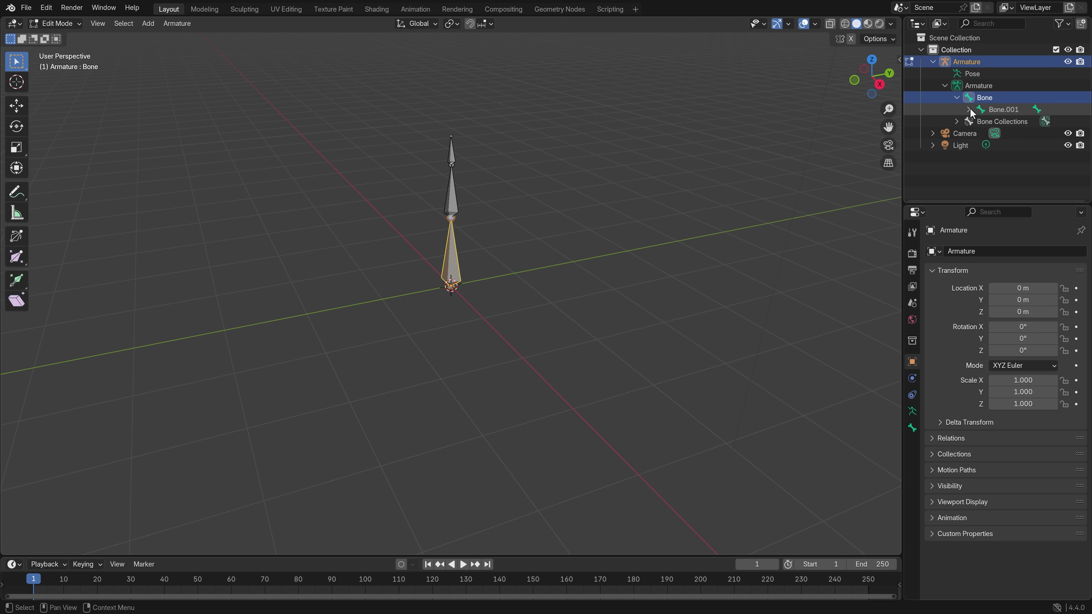
click(1002, 110)
click(996, 96)
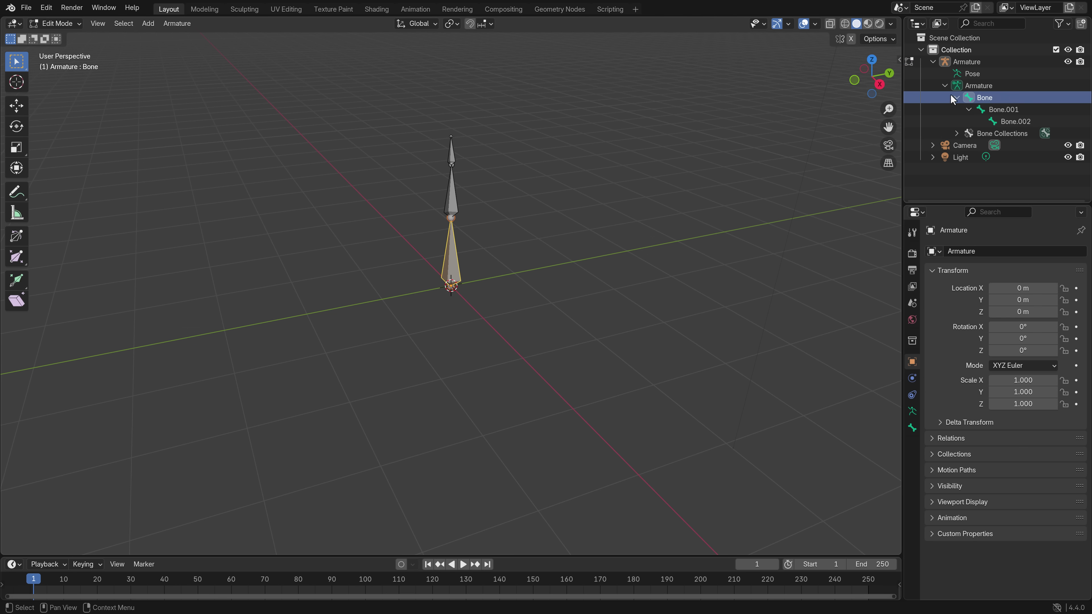
Step: Rename the bone Bone to UpperArm
double_click(991, 95)
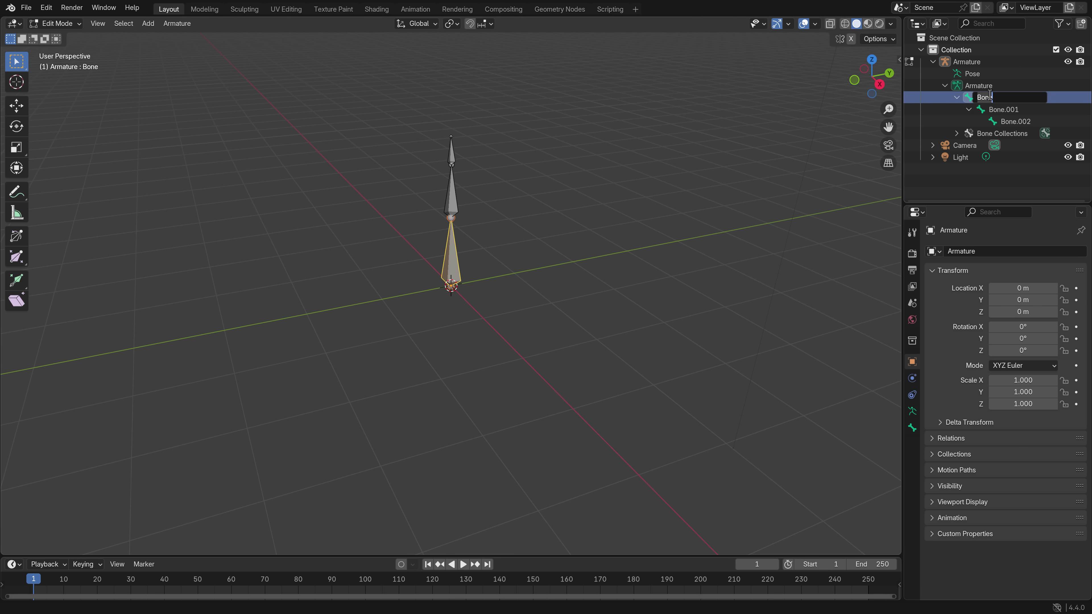
text(Forea)
key(BackSpace)
key(BackSpace)
text(UpperArm)
key(Return)
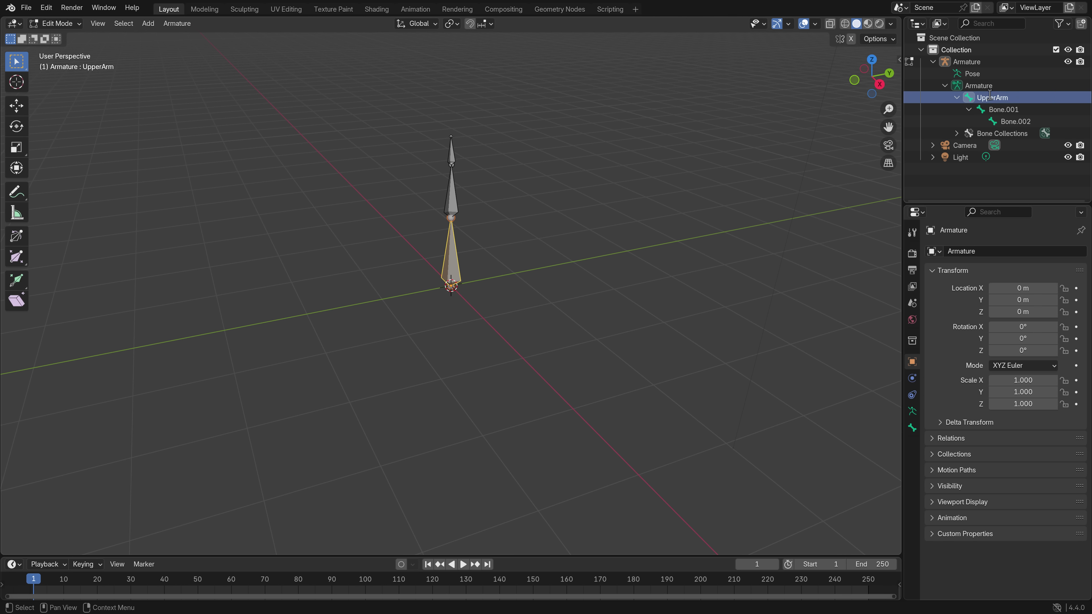
Step: Rename Bone.001 to LowerArm and Bone.002 to Hand
click(1008, 109)
double_click(1010, 110)
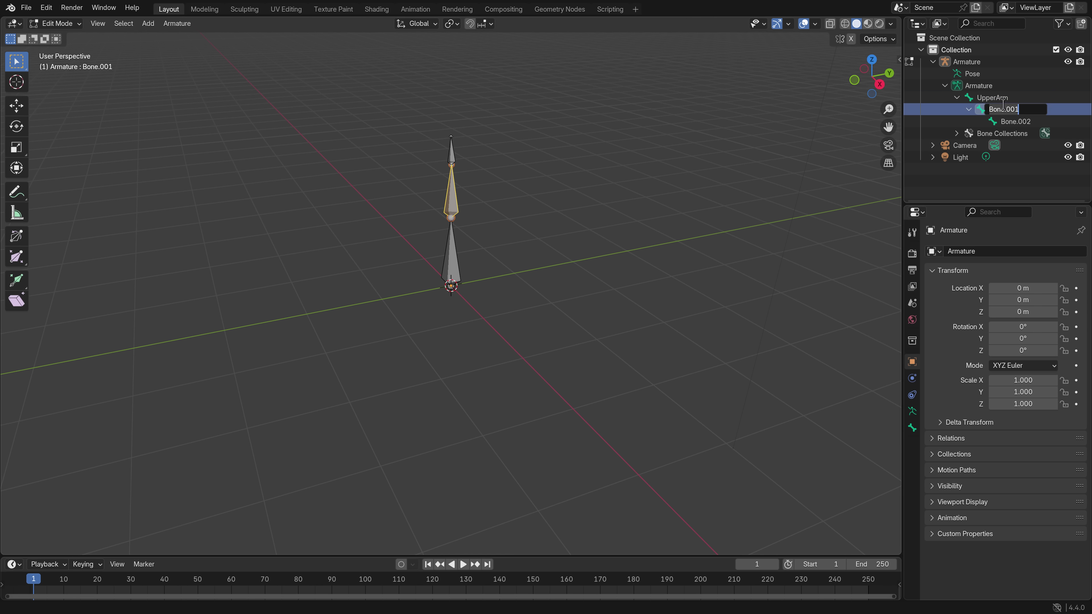
text(LowerArm)
key(Return)
click(1011, 122)
double_click(1011, 122)
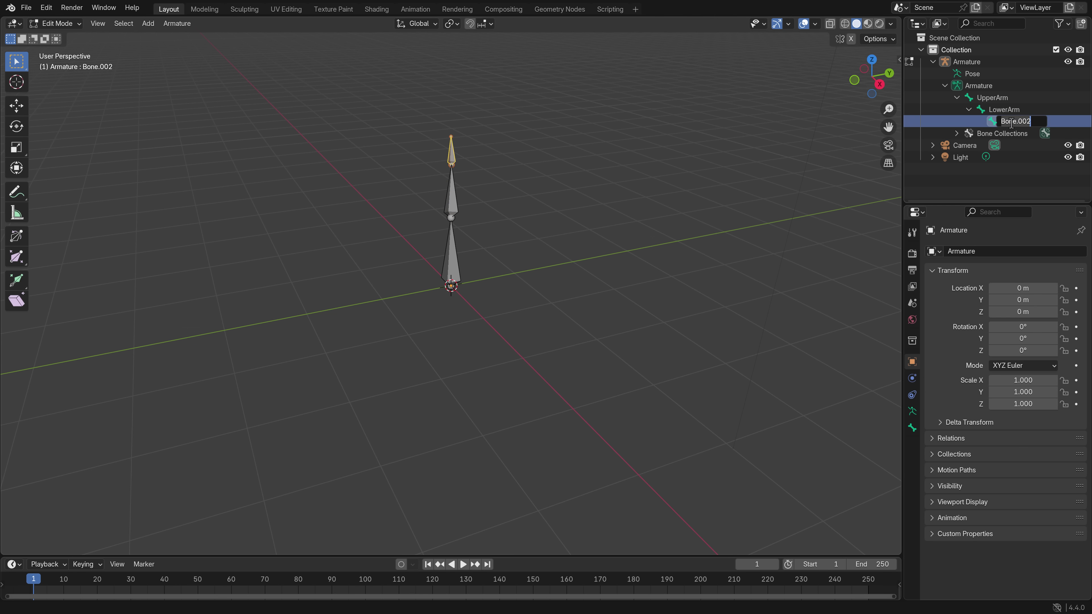
text(Hand)
key(Return)
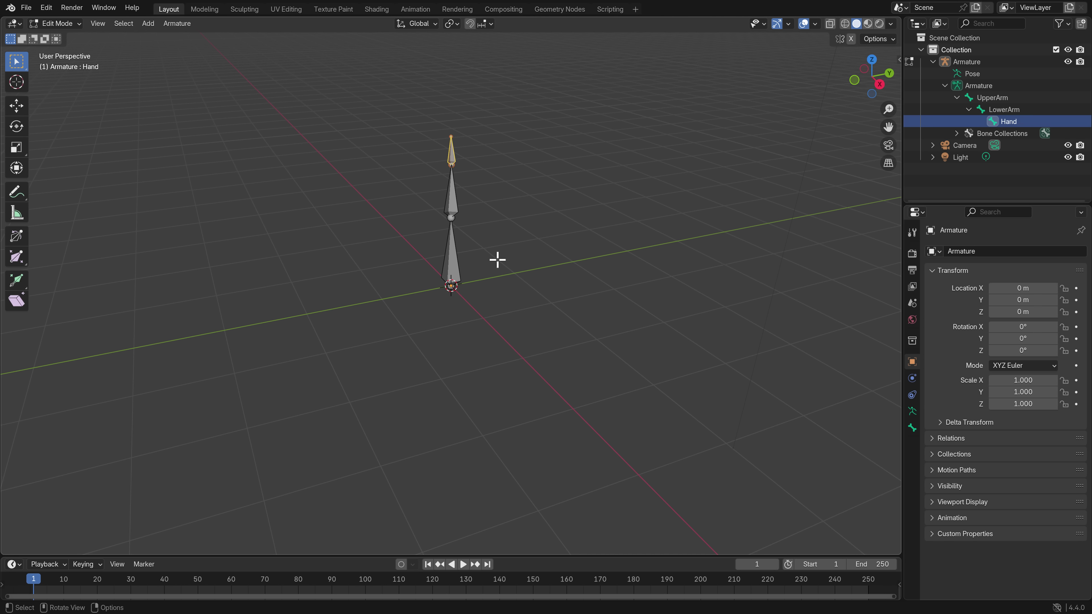
Step: Undo a test move of UpperArm and switch the armature to Pose Mode
click(451, 254)
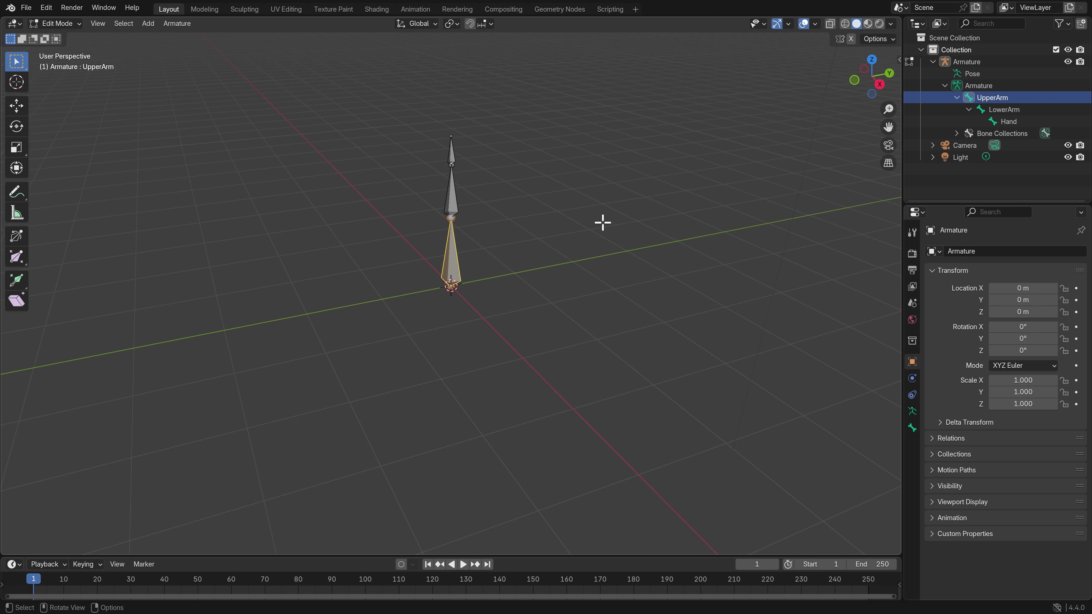
drag(462, 250, 481, 247)
key(ctrl+z)
click(76, 25)
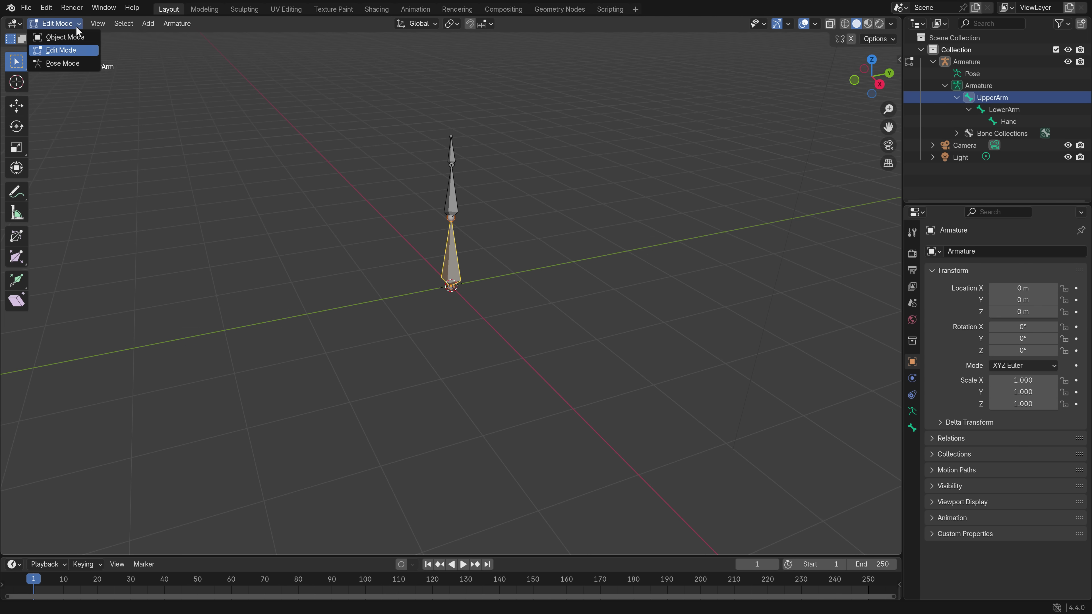
click(74, 59)
Step: Test-rotate UpperArm, LowerArm and Hand, then undo so the arm stands upright
key(g)
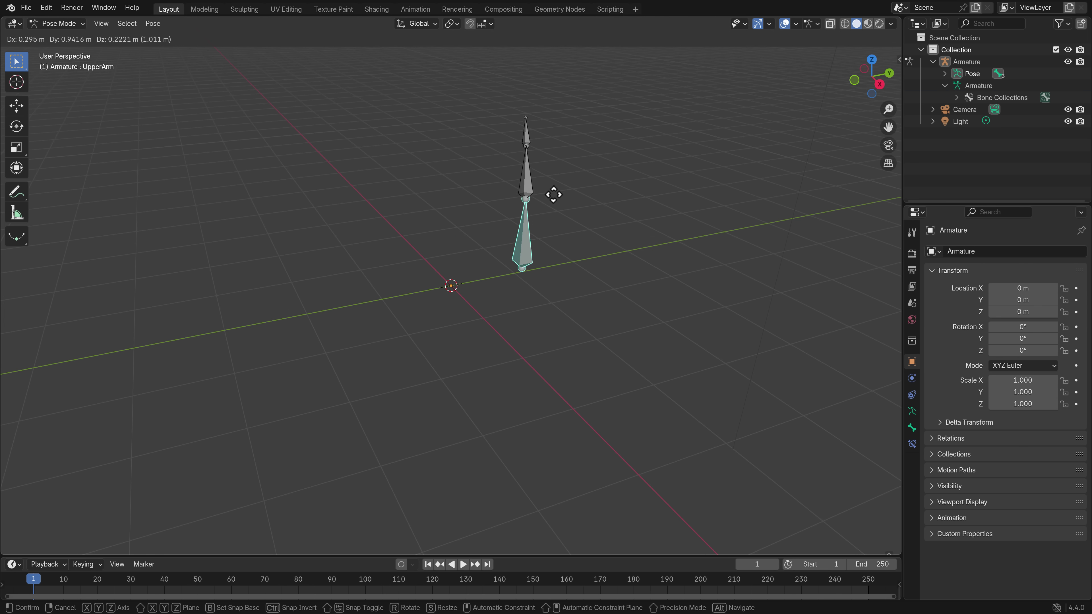
key(Escape)
key(r)
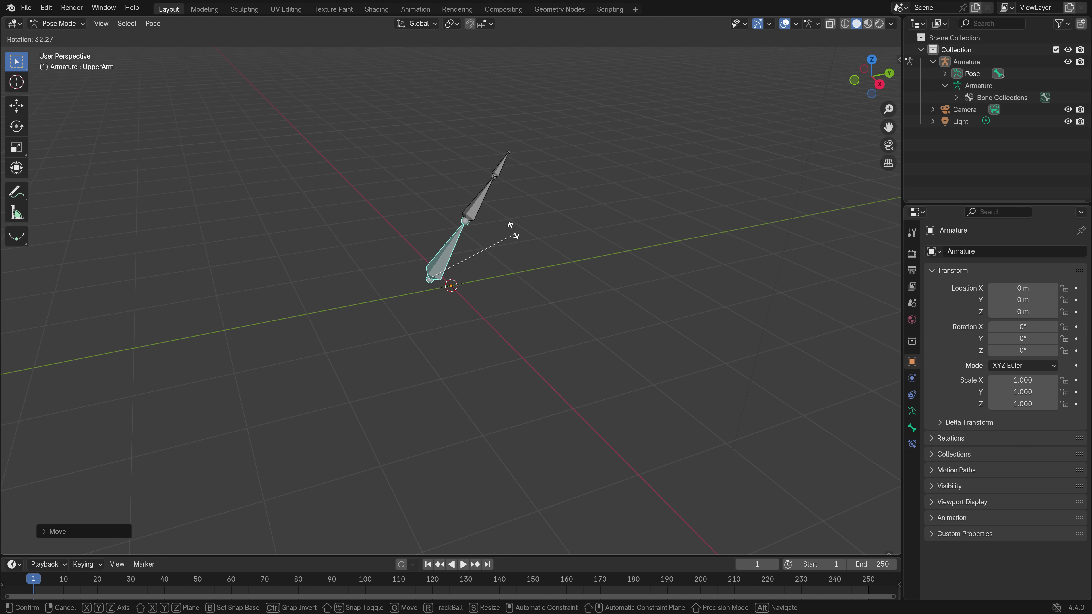
key(Return)
click(441, 192)
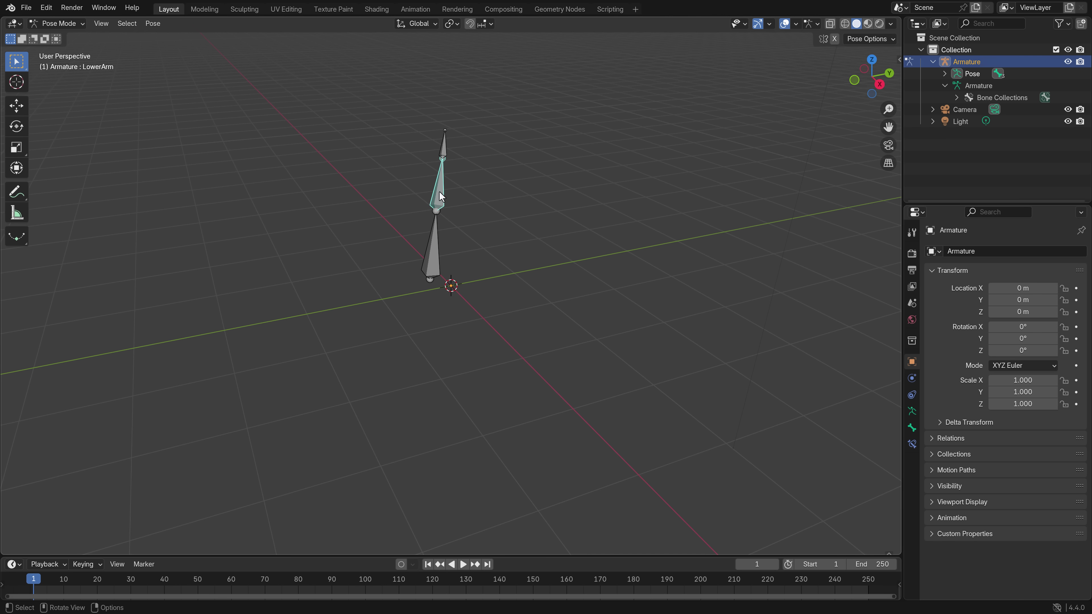
key(r)
click(462, 199)
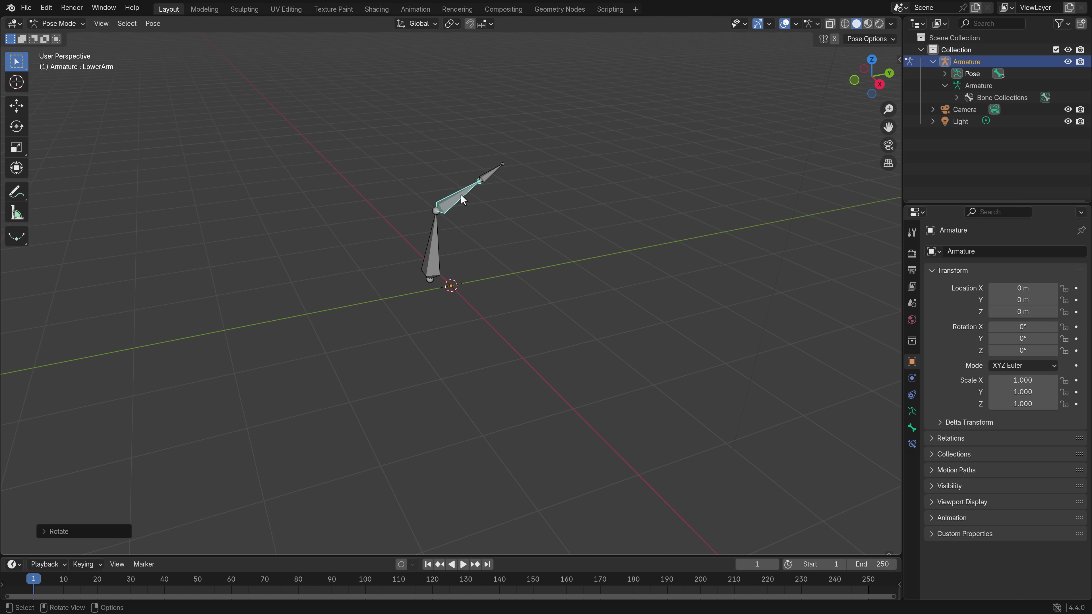
click(493, 174)
key(r)
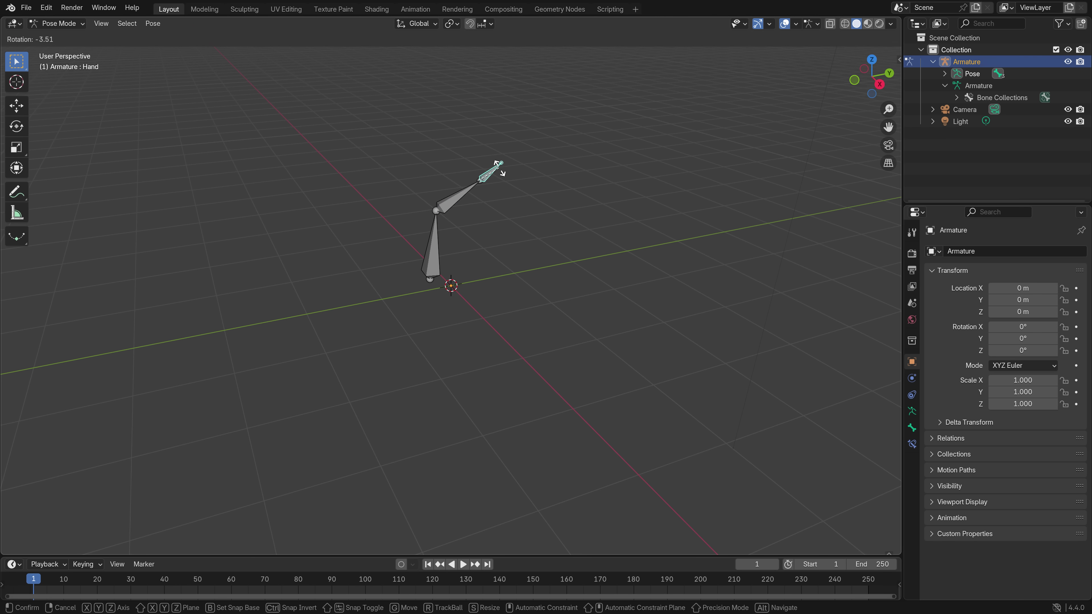
click(496, 181)
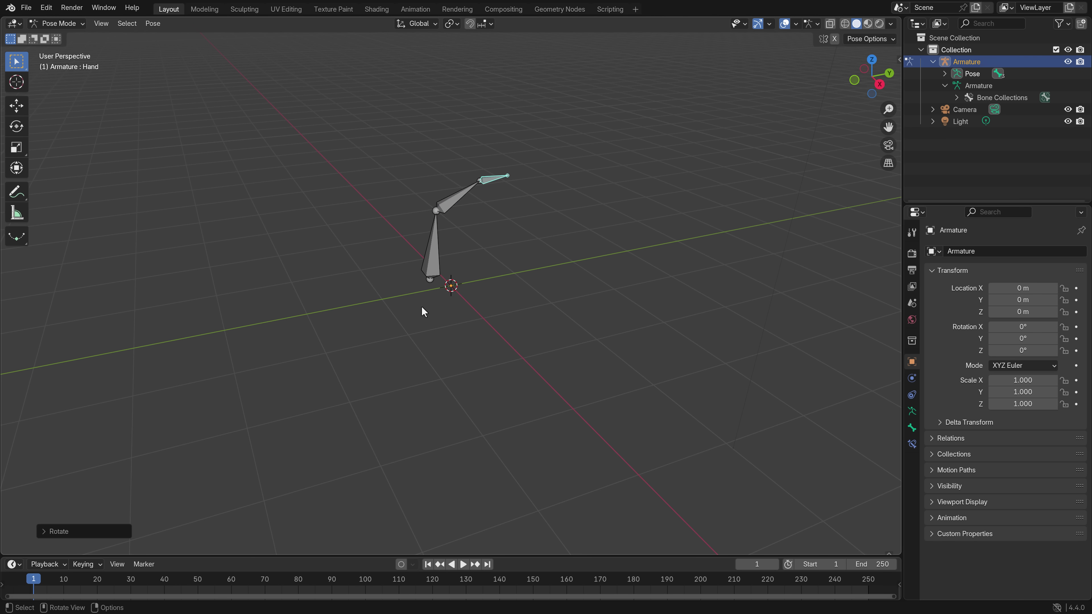
key(ctrl+z)
key(ctrl+z)
key(ctrl+z)
key(ctrl+z)
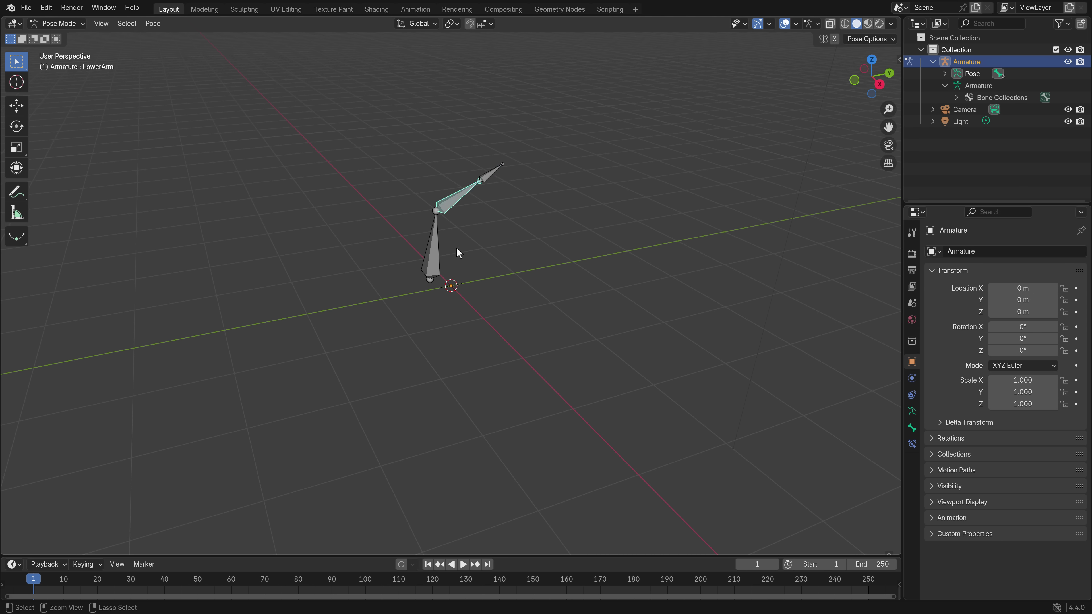
key(ctrl+z)
key(ctrl+z)
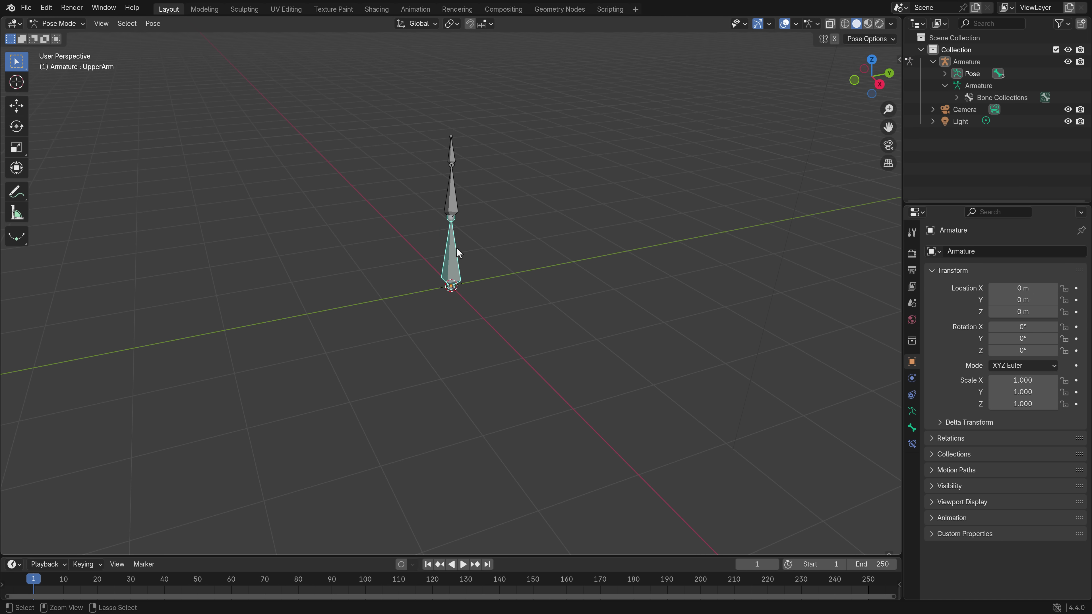
Step: In Edit Mode, duplicate the Hand bone and place the copy beside the arm
click(452, 152)
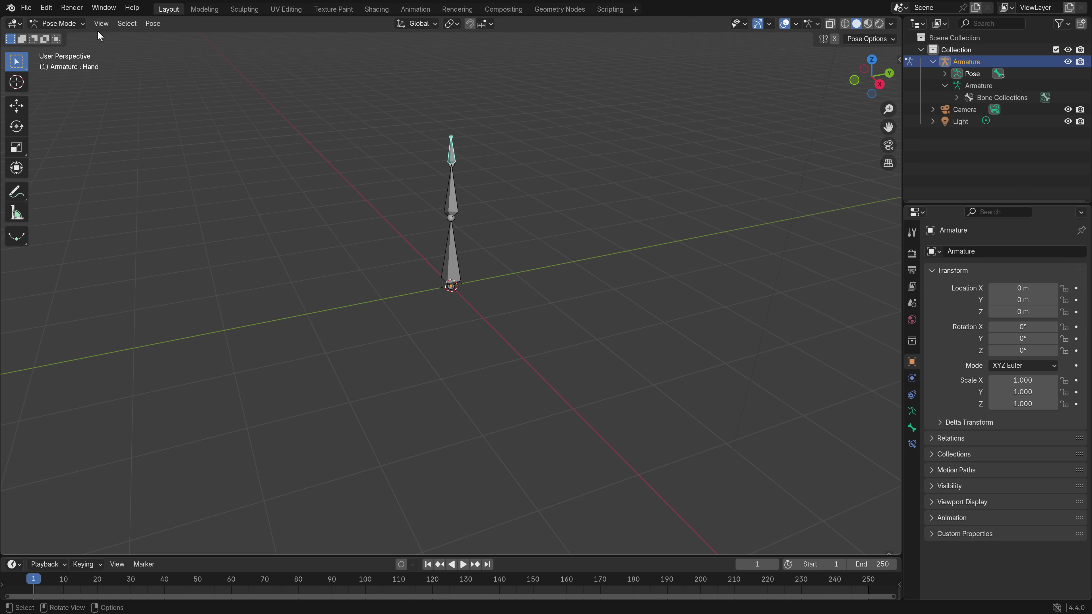
click(77, 24)
click(73, 48)
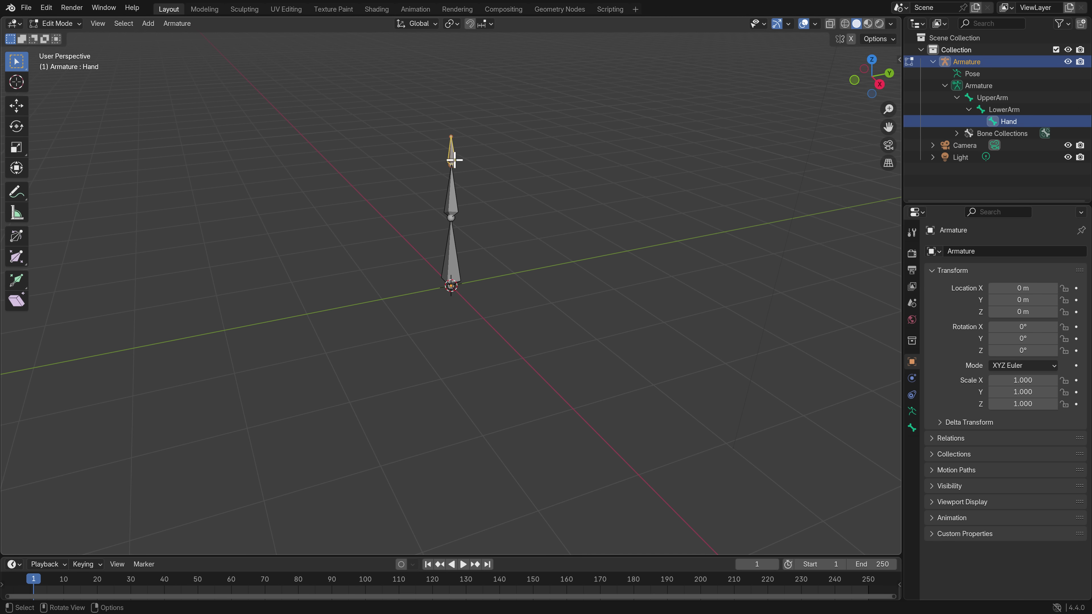
key(shift+d)
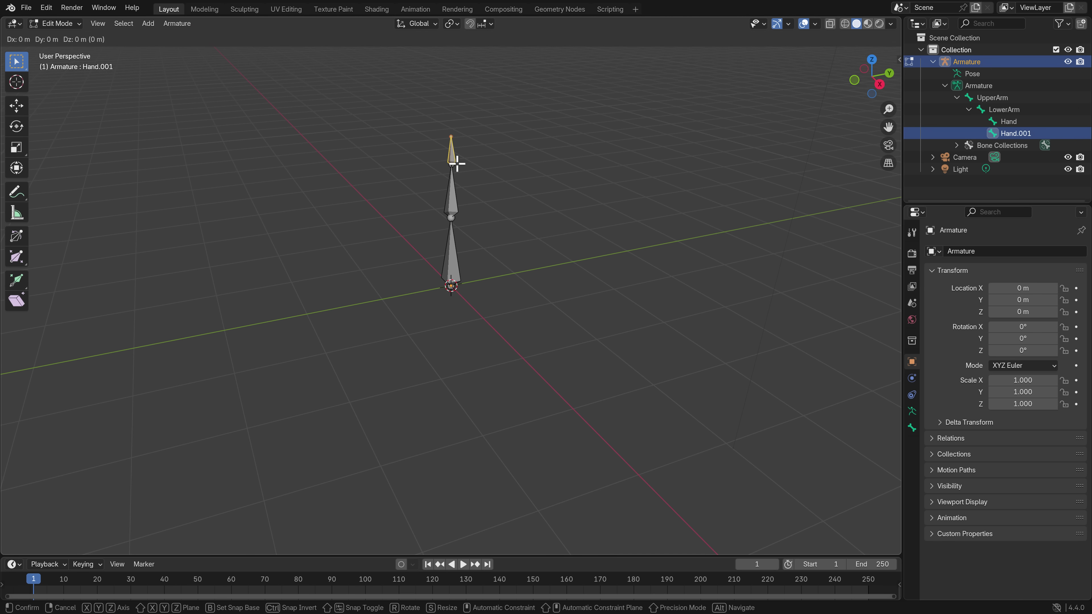
click(441, 164)
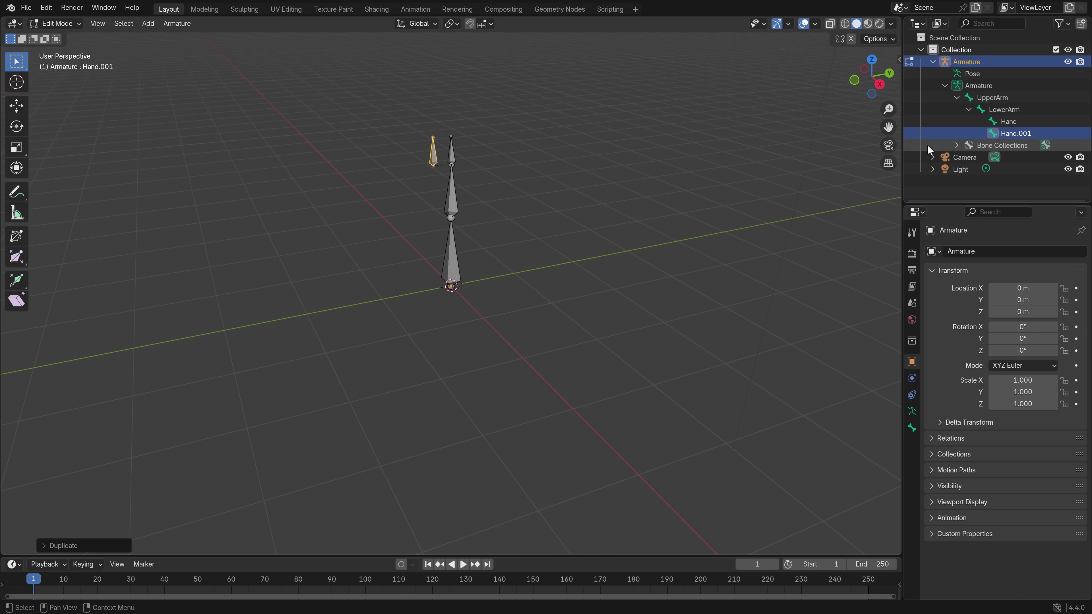
Step: Clear the copied bone's parent so it stands free of the chain
key(alt+p)
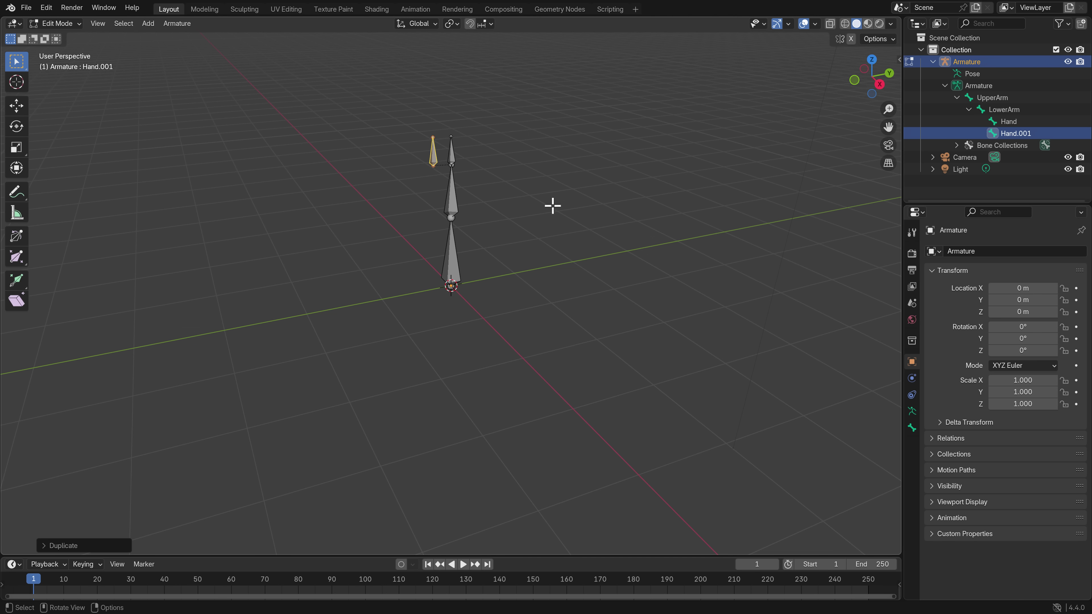
scroll(550, 198, up, 3)
shift+middle_drag(549, 191, 547, 275)
scroll(544, 278, up, 4)
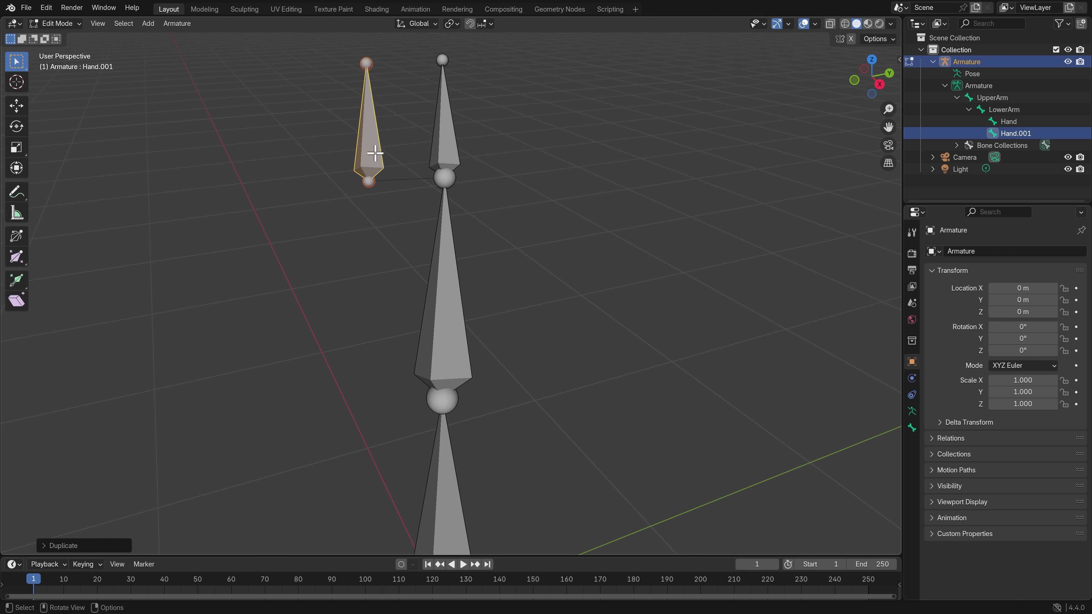
key(alt+p)
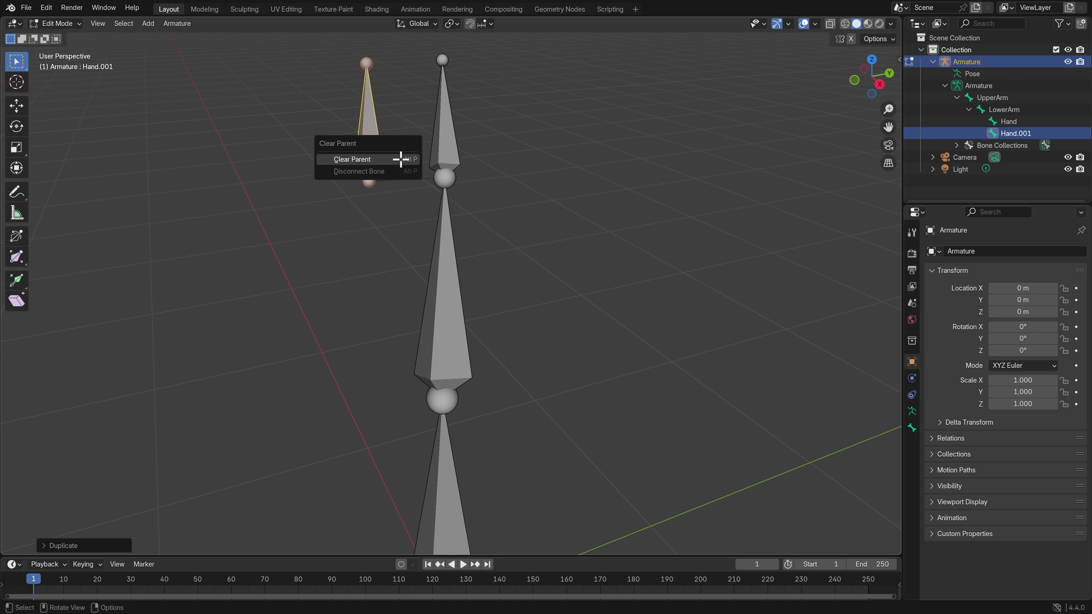
click(400, 159)
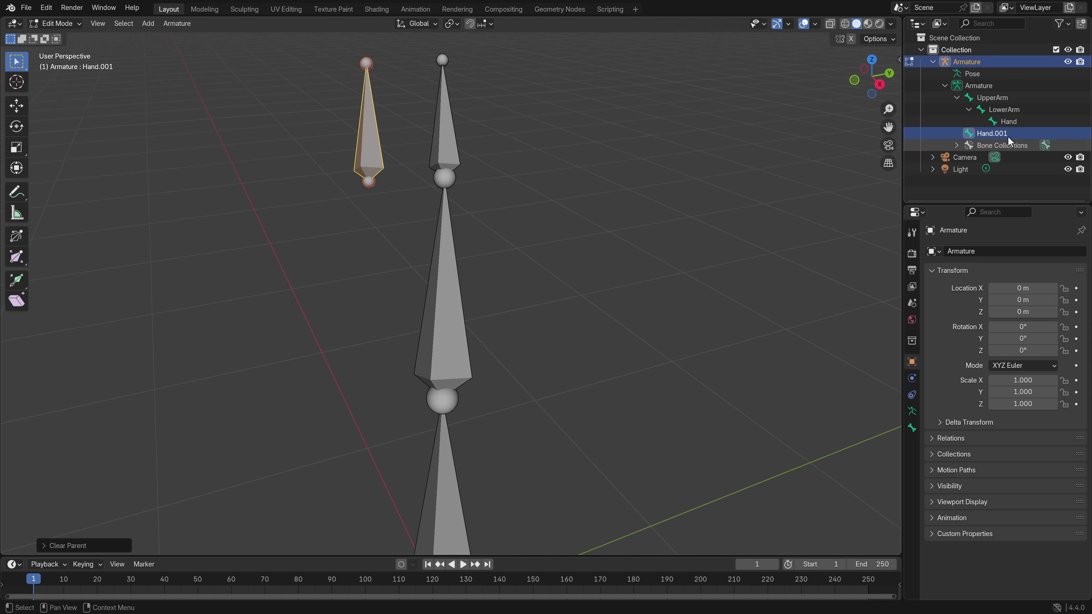
Step: Rename the copy Hand.001 to Target, then reselect Hand and leave Edit Mode
double_click(1032, 133)
text(Target)
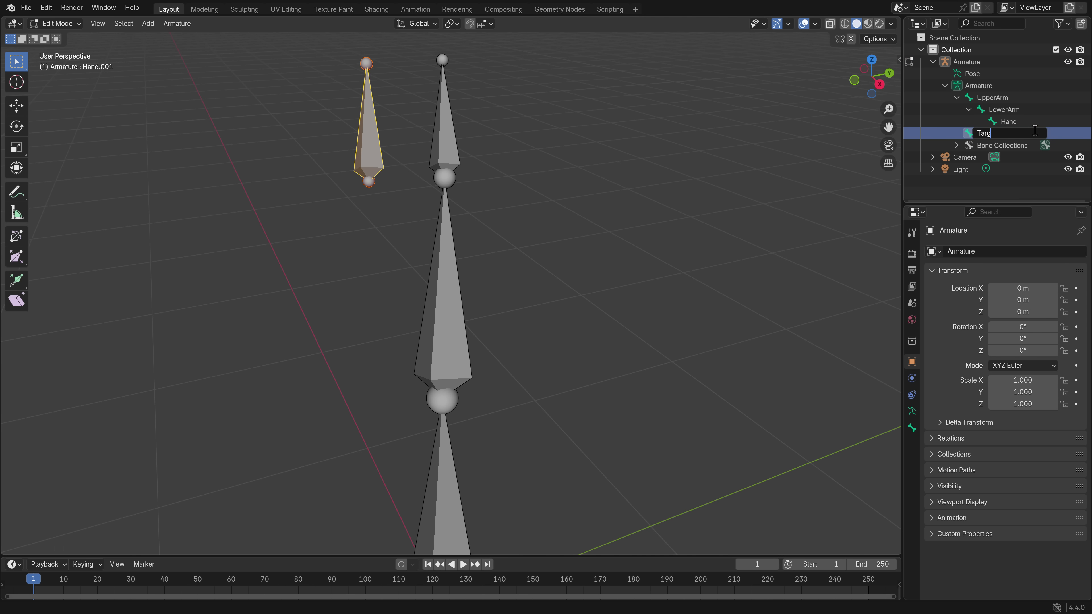
key(Return)
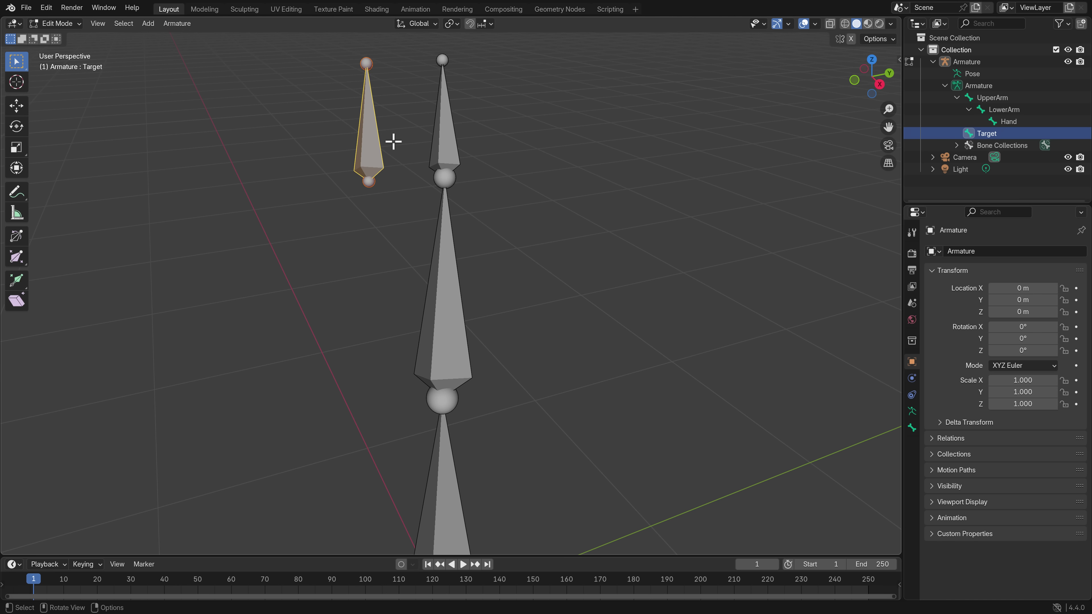
scroll(512, 215, down, 5)
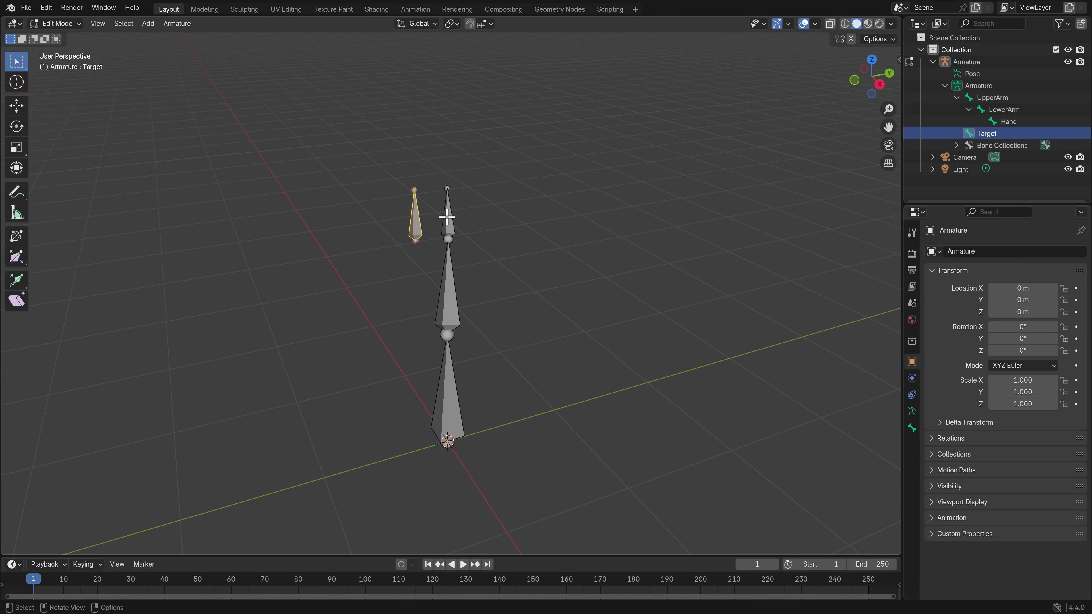
click(449, 210)
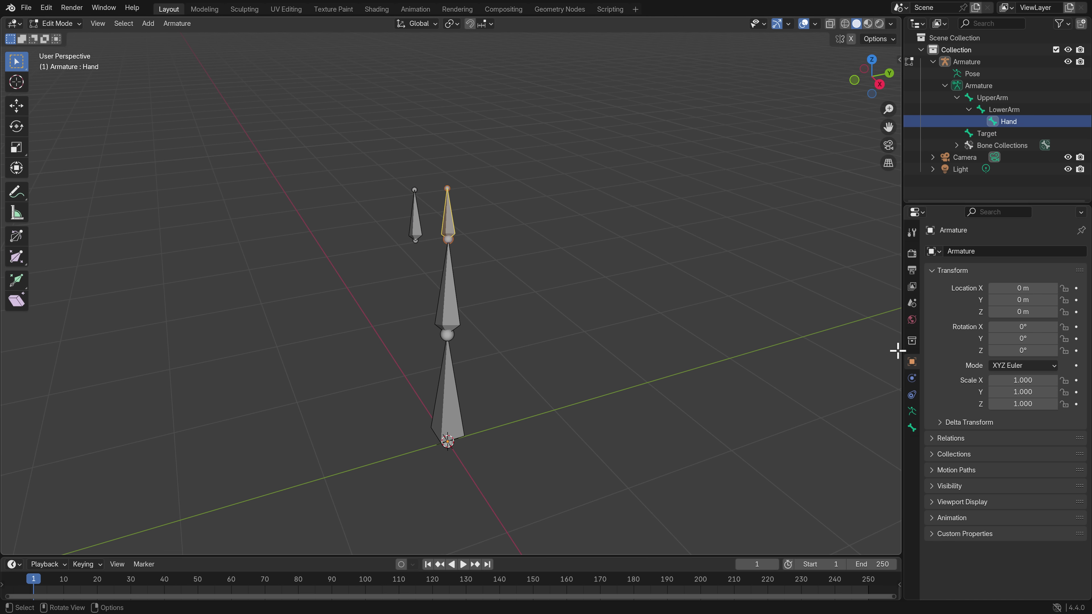
click(912, 428)
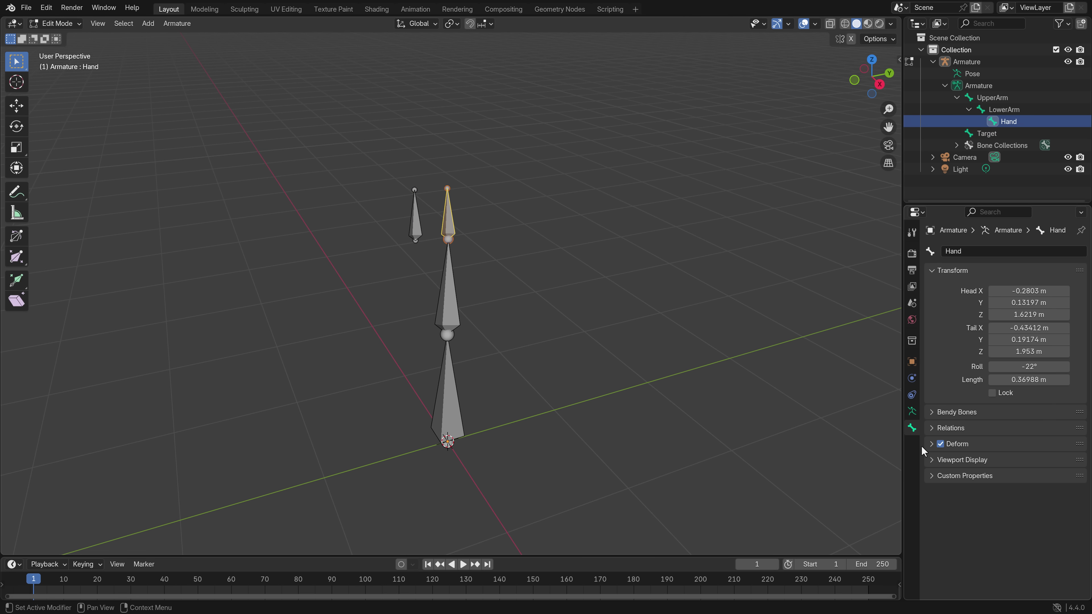
key(Tab)
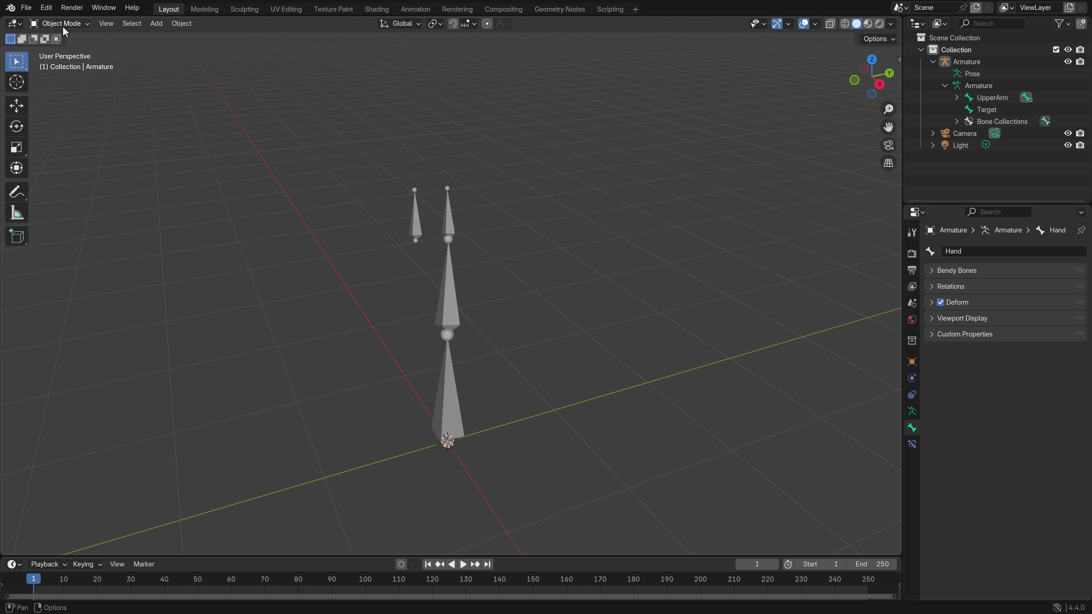
Step: In Pose Mode, give Hand an Inverse Kinematics constraint aimed at Armature's Target bone, then drag Target
click(63, 24)
click(64, 63)
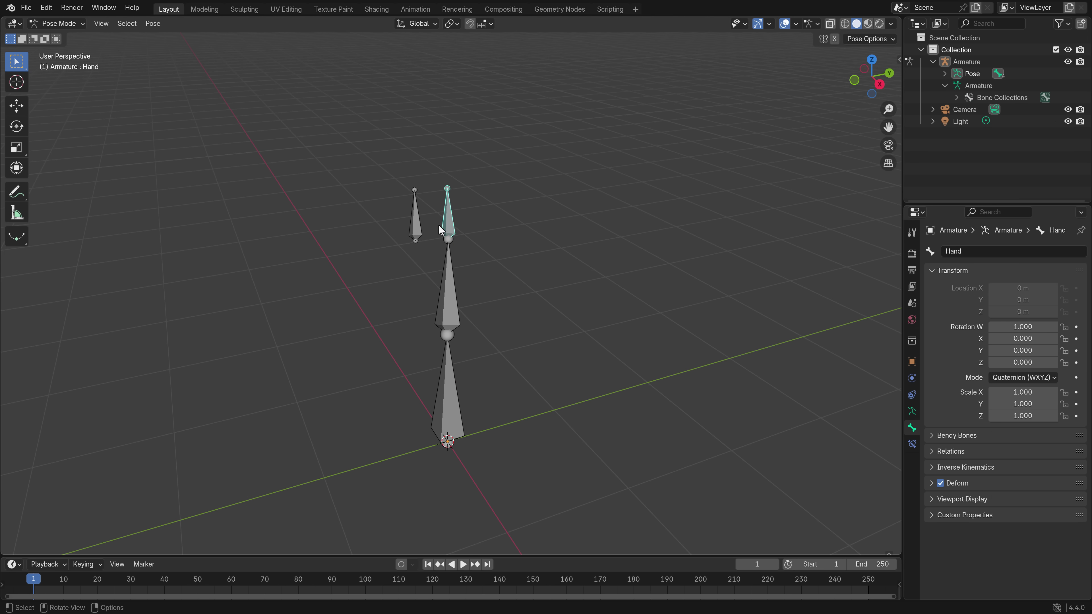
click(912, 445)
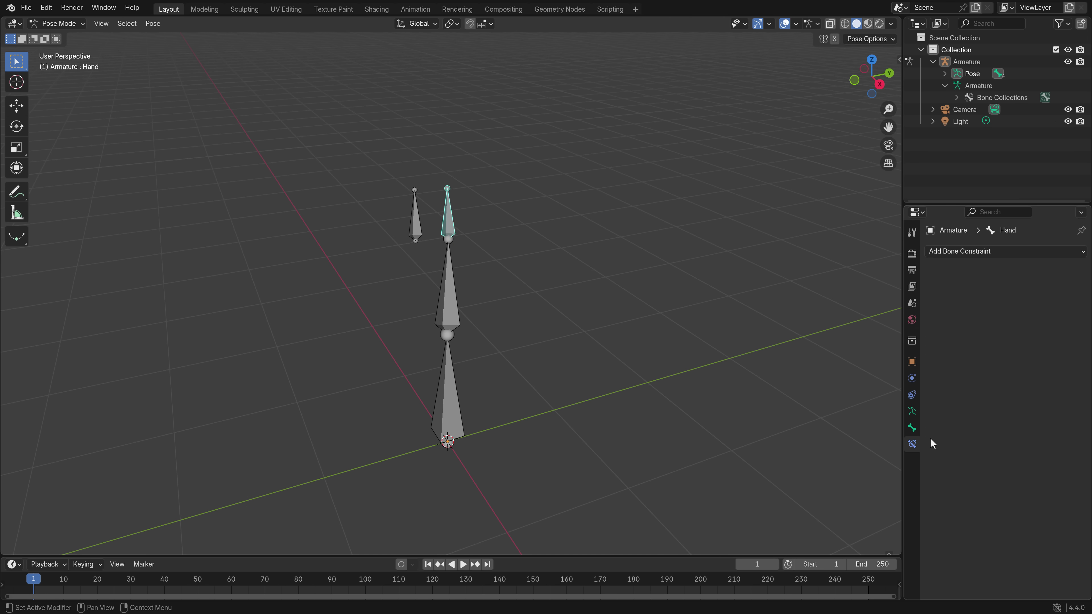
click(1008, 251)
click(968, 306)
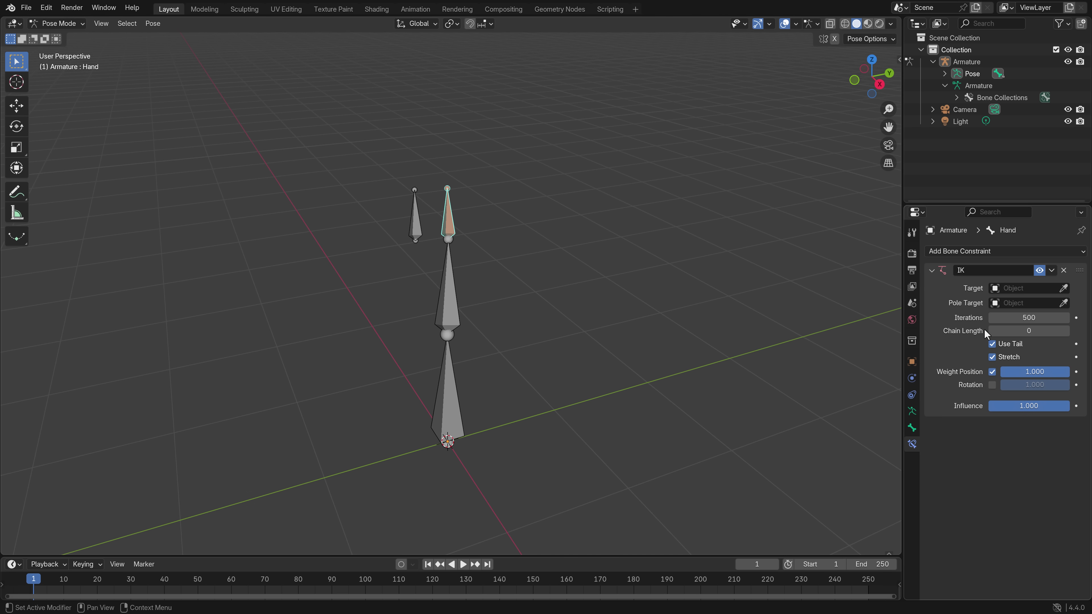
click(1023, 288)
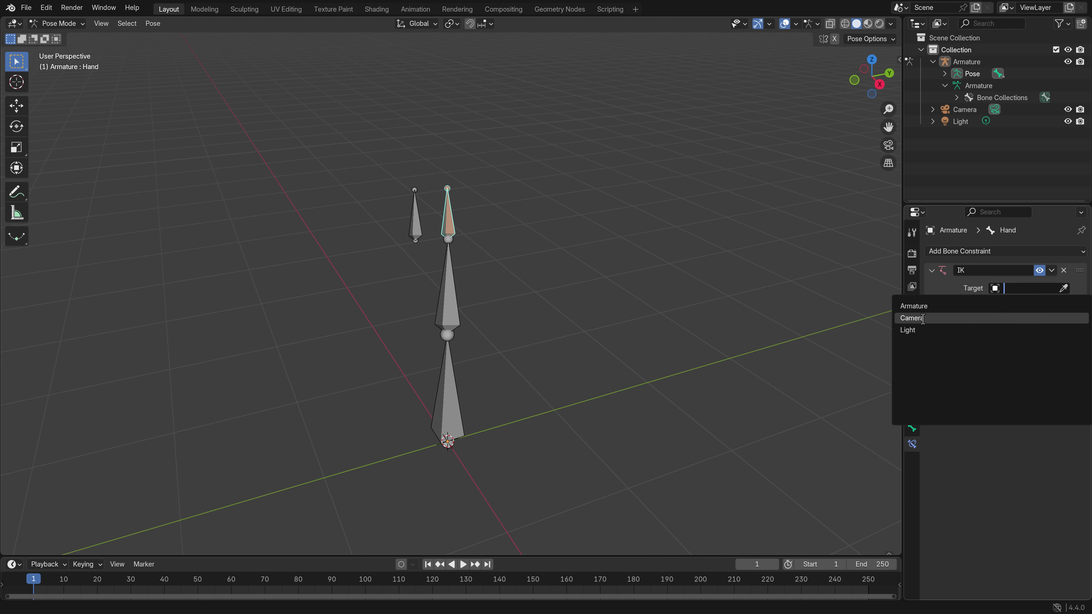
click(914, 305)
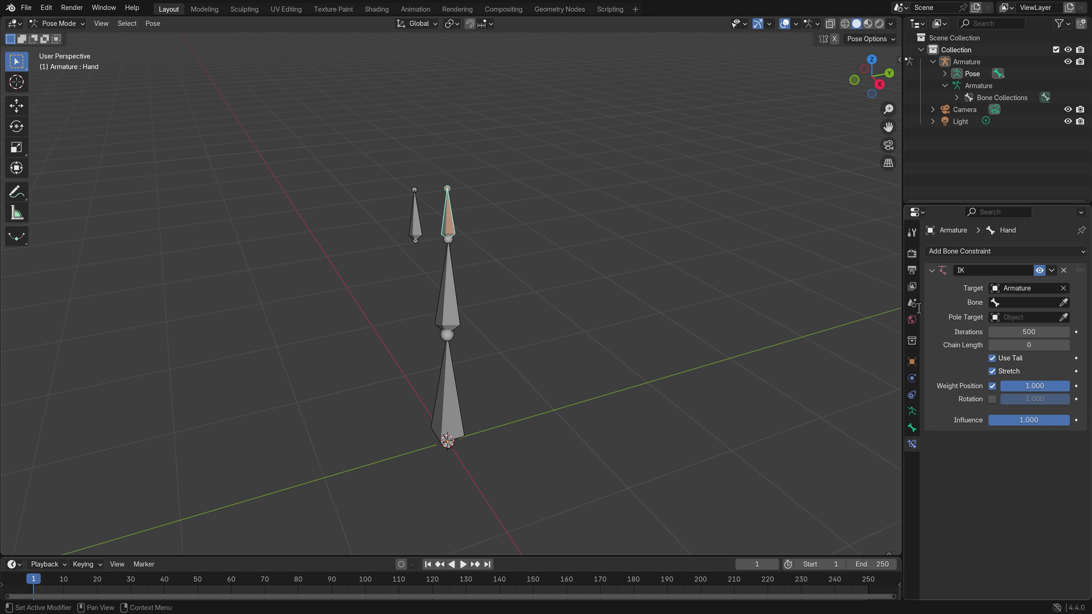
click(1042, 304)
click(1015, 357)
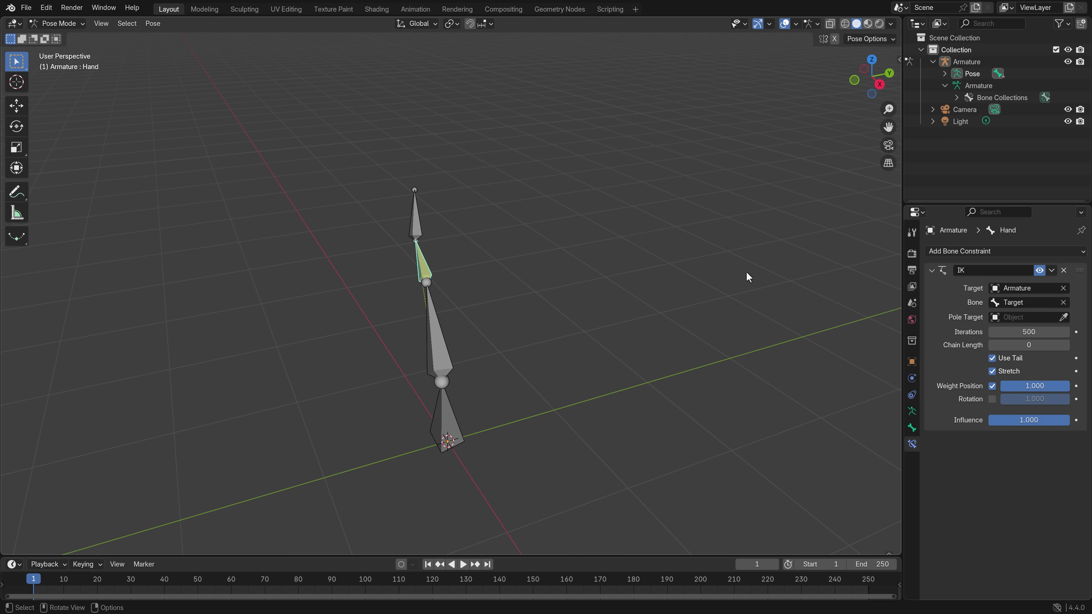
click(415, 233)
key(g)
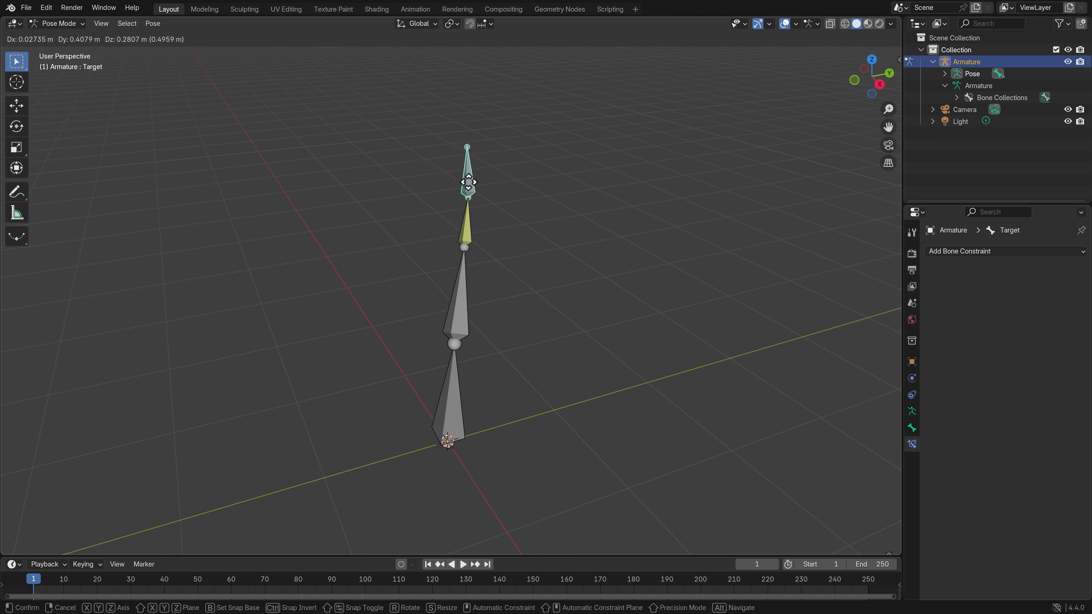
Step: Place Target, then set Hand's IK pole target to Armature's UpperArm bone with chain length 2
click(467, 173)
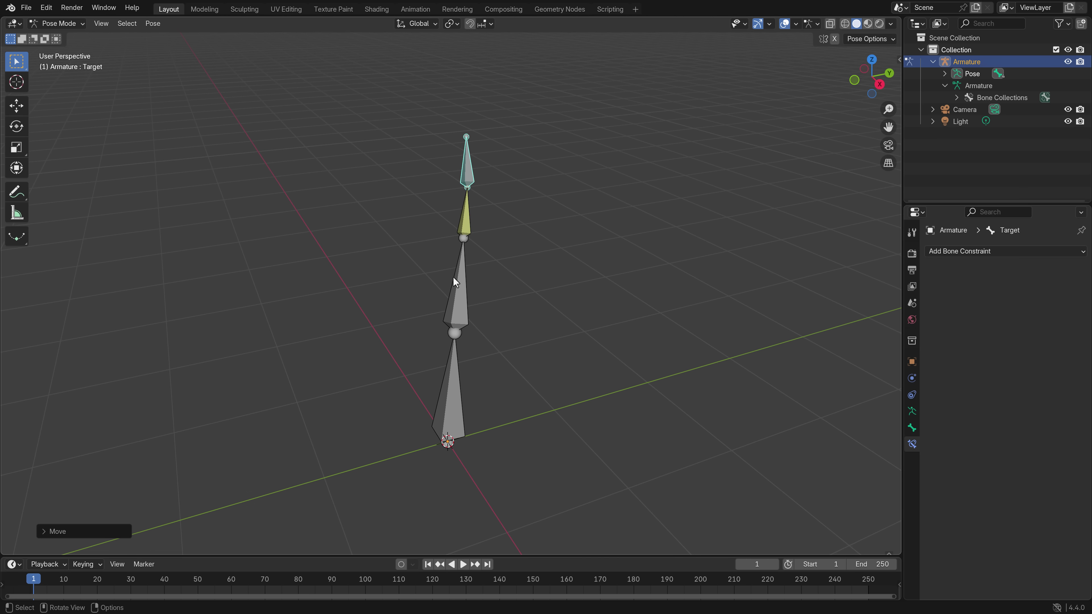
key(F3)
click(467, 219)
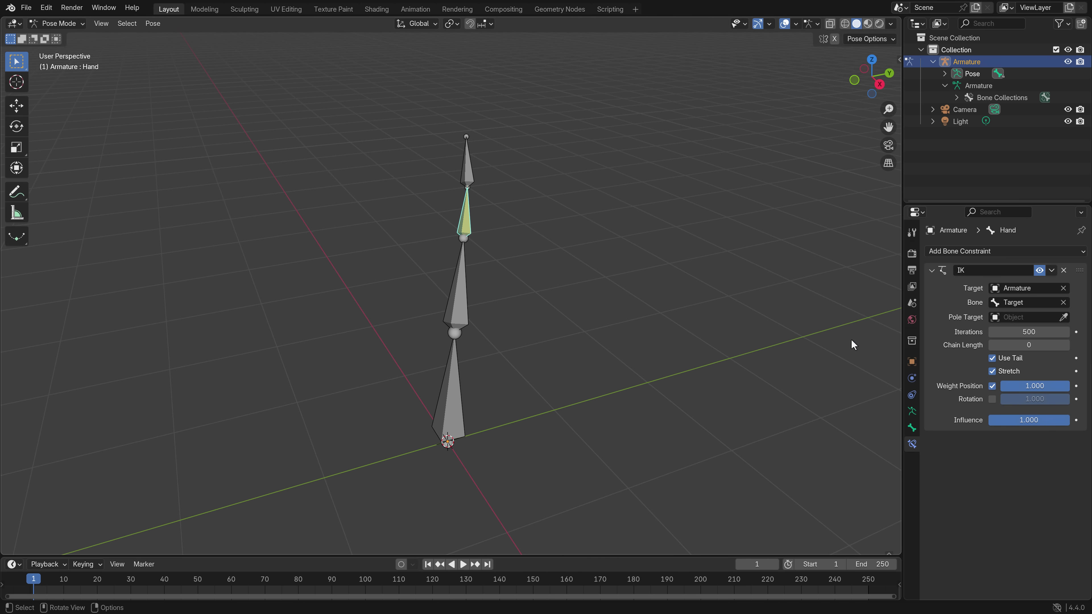
click(1022, 319)
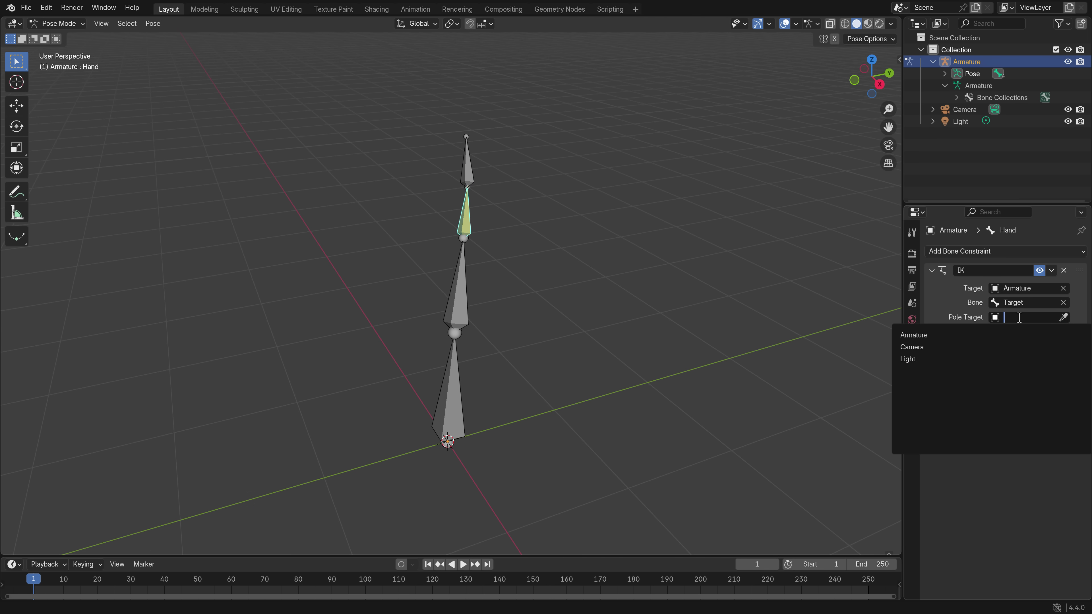
click(919, 336)
click(1028, 333)
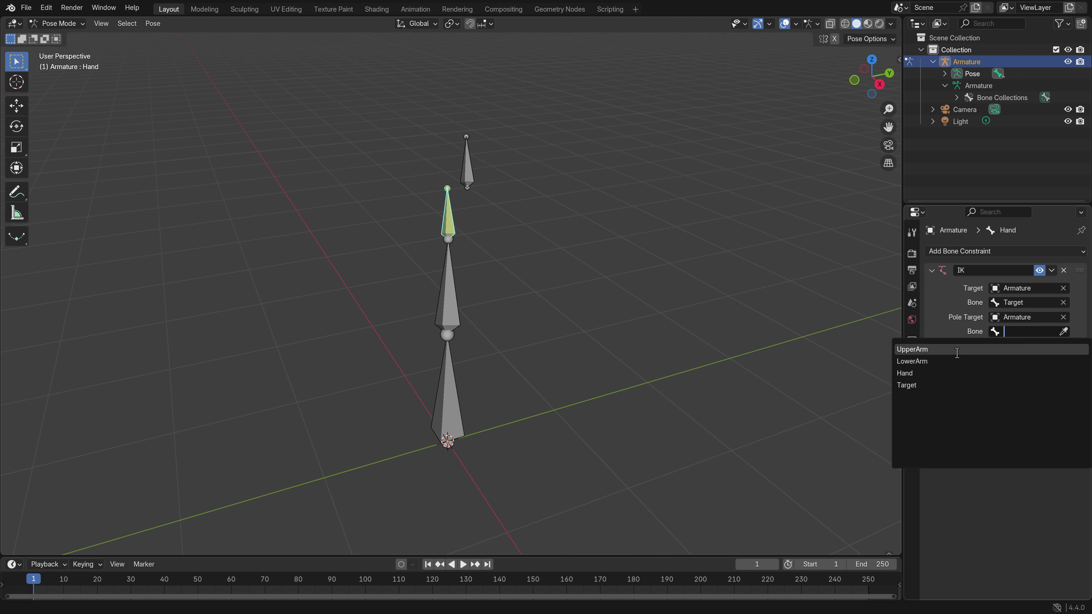
click(913, 349)
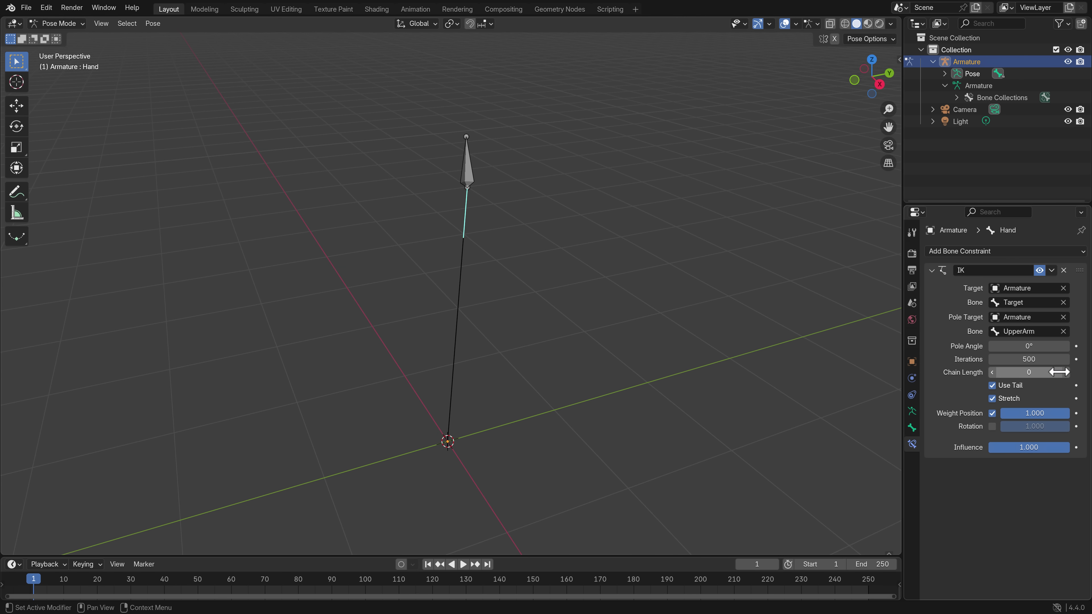
drag(1030, 373, 1053, 372)
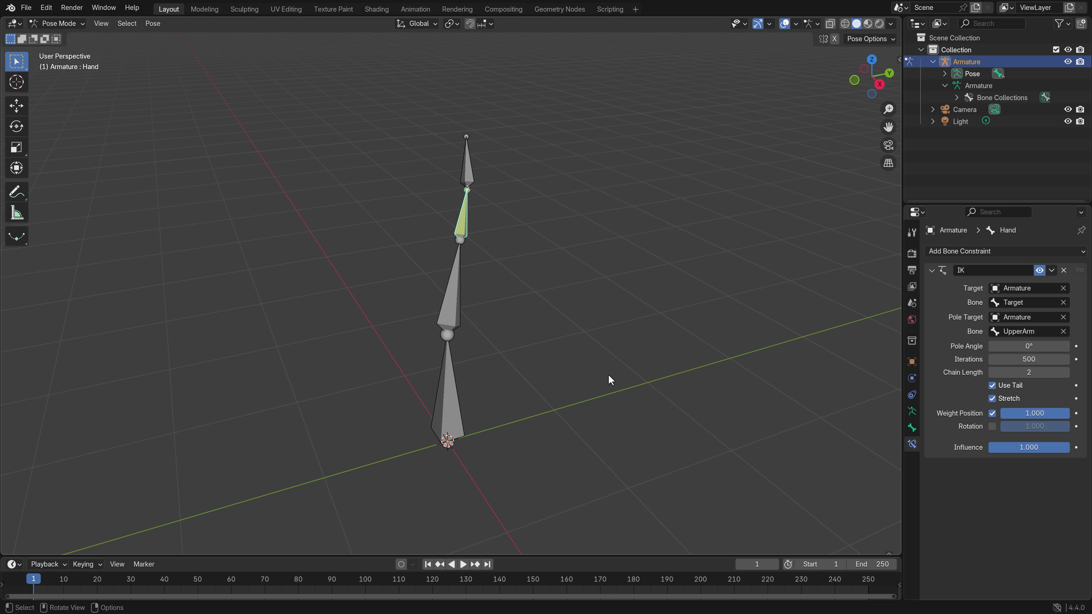
click(466, 161)
key(g)
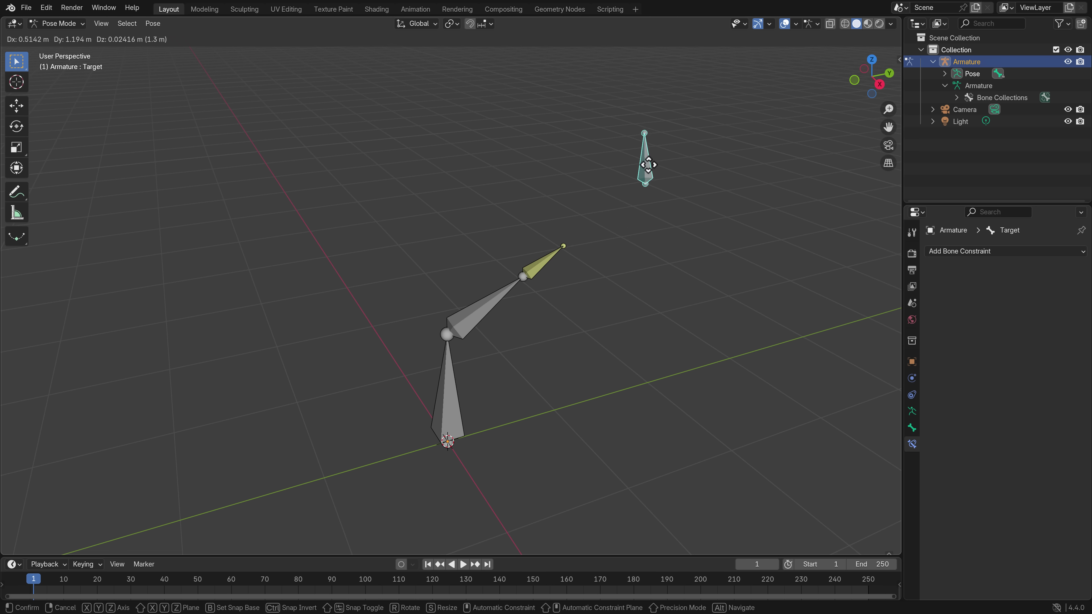
right_click(649, 163)
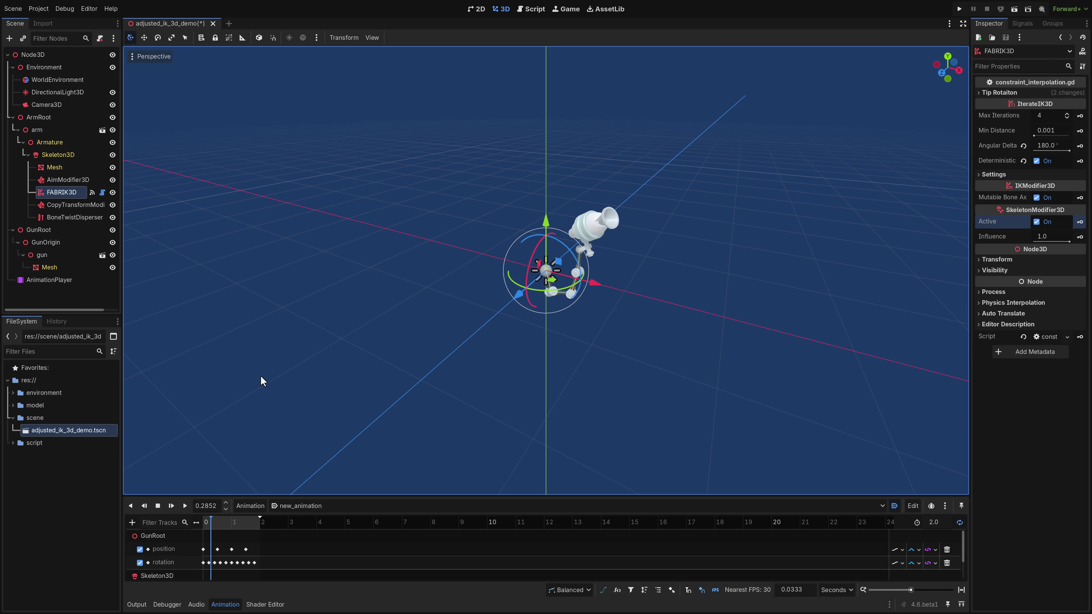
click(111, 9)
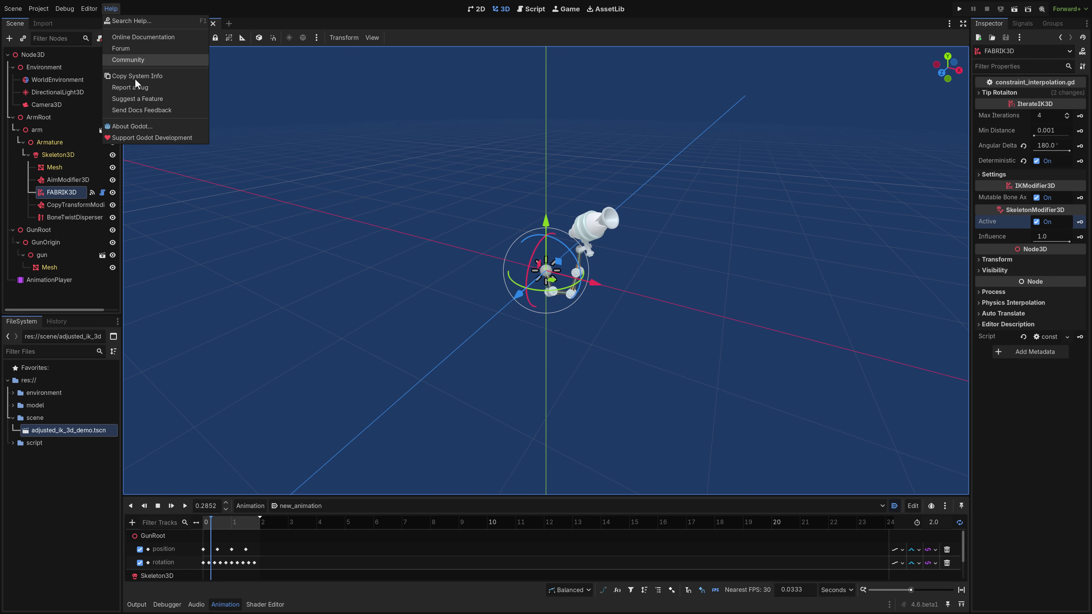
click(132, 127)
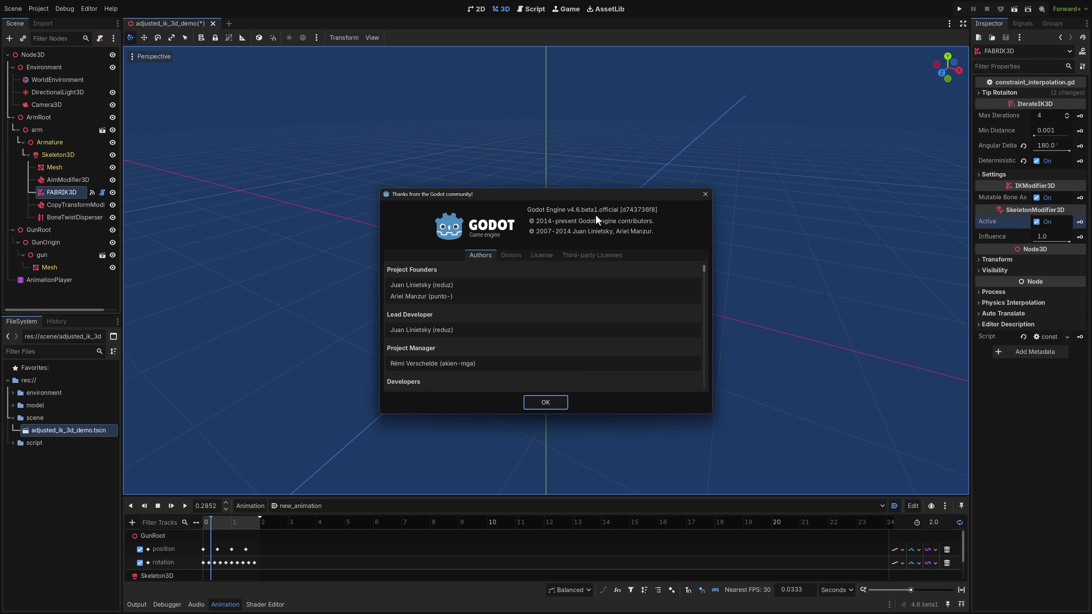
click(559, 401)
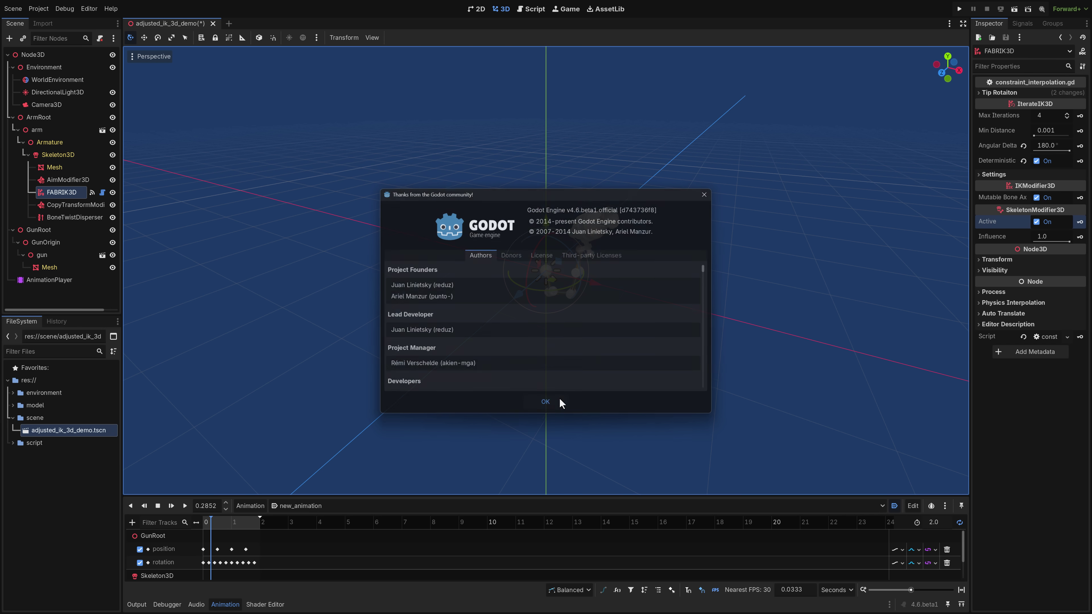
scroll(629, 355, up, 3)
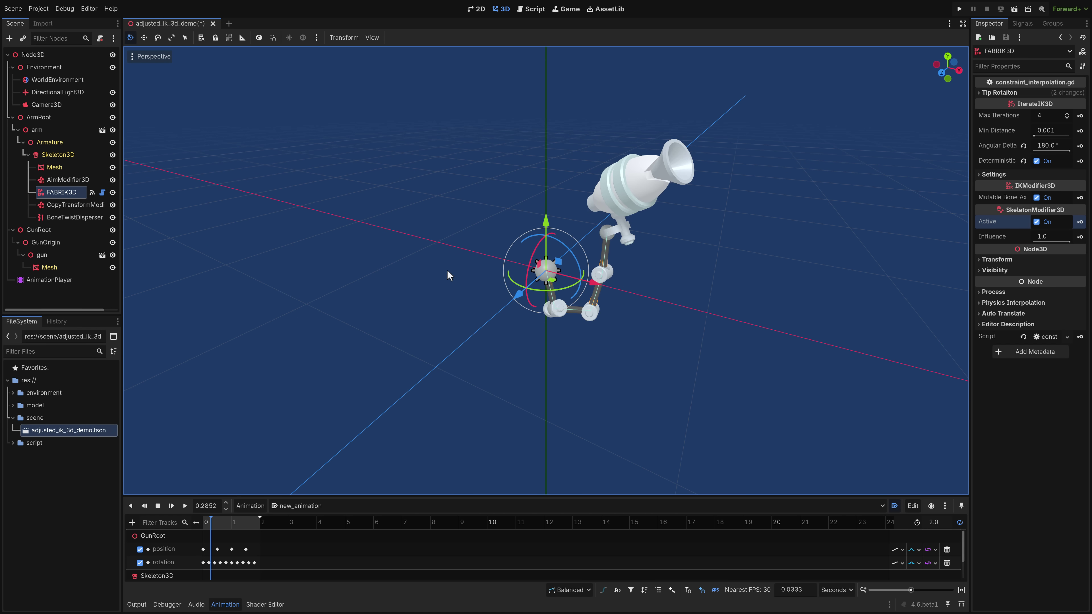
click(49, 143)
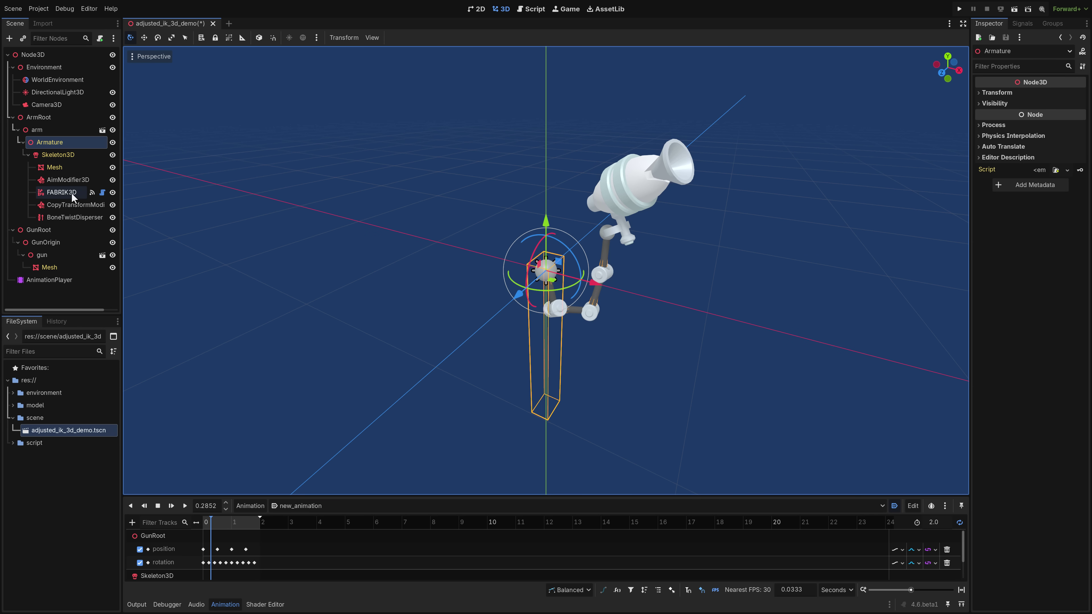
click(61, 193)
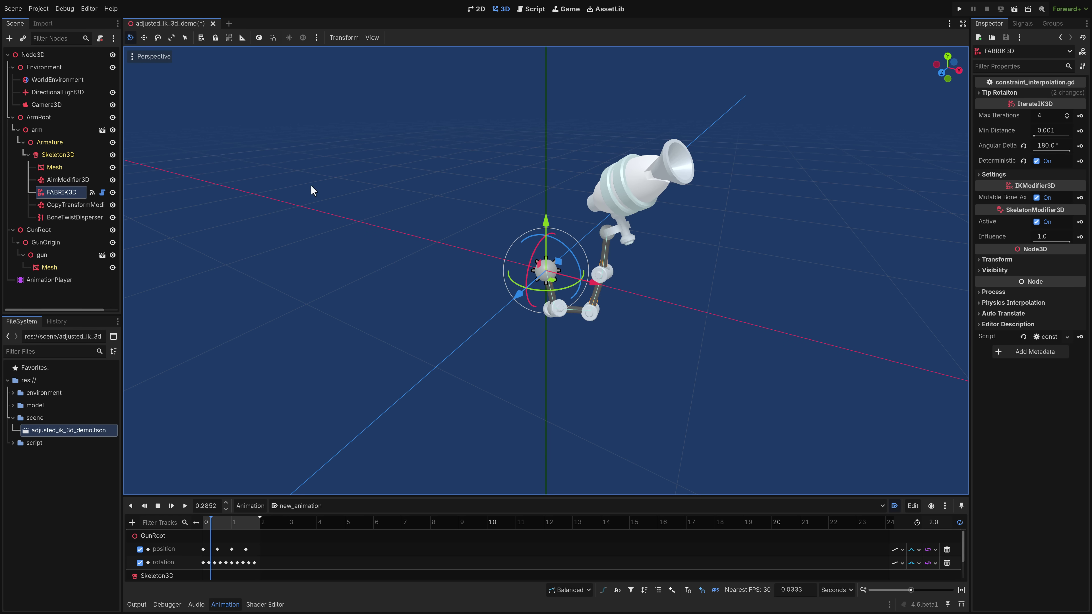
click(1037, 223)
click(1037, 222)
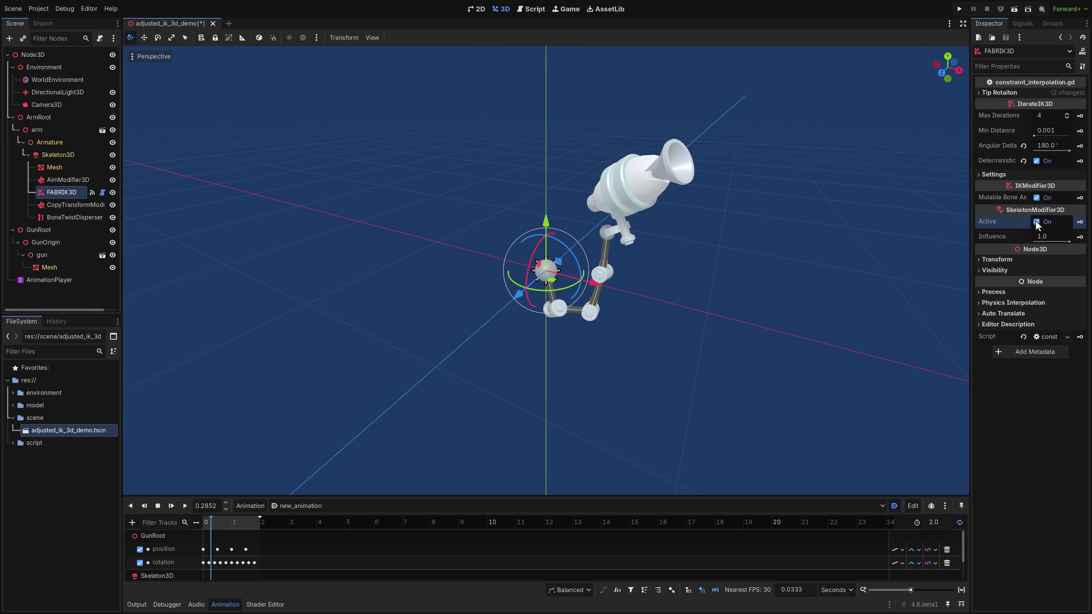
click(1037, 222)
click(1037, 222)
click(1037, 222)
click(1037, 222)
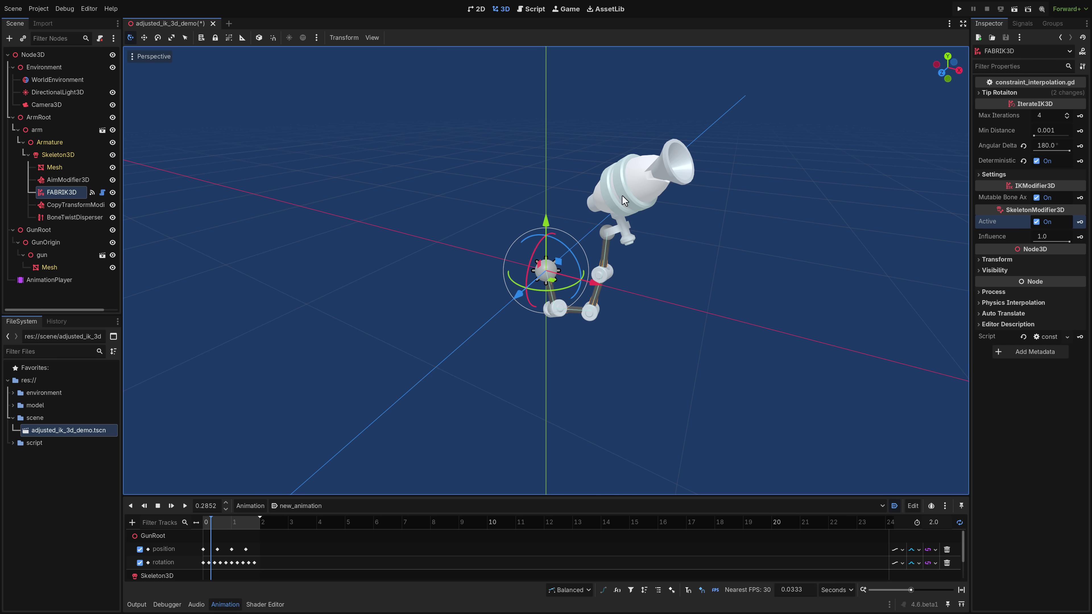
click(632, 189)
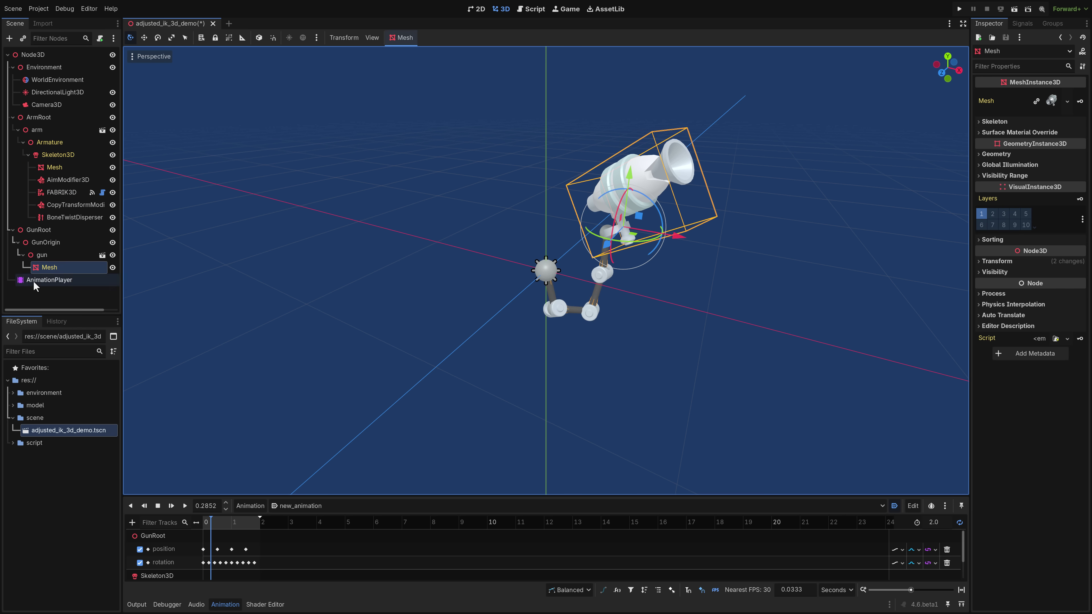
click(49, 281)
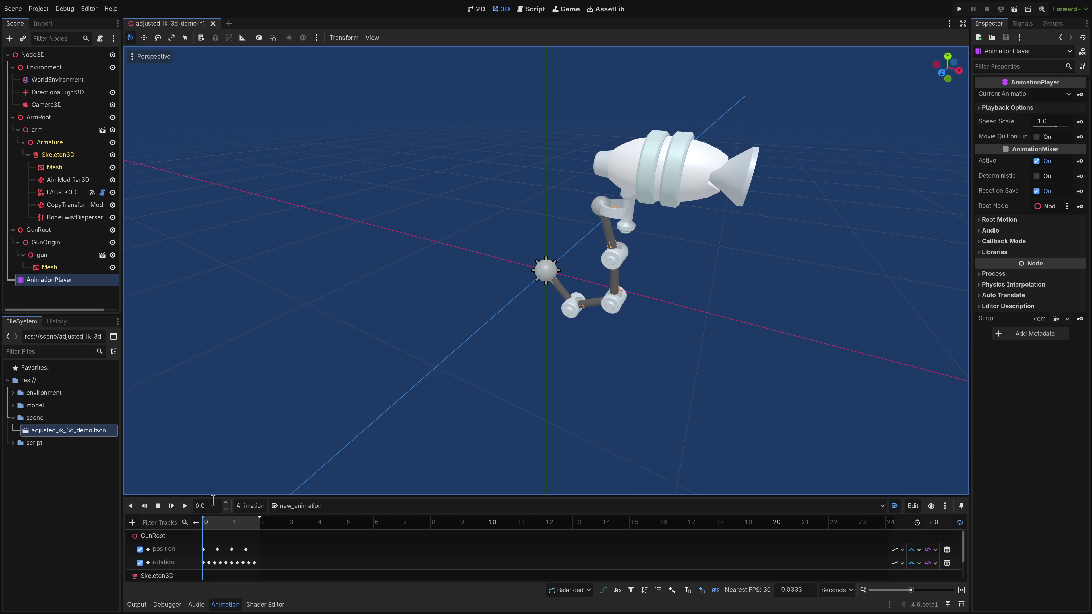
click(185, 506)
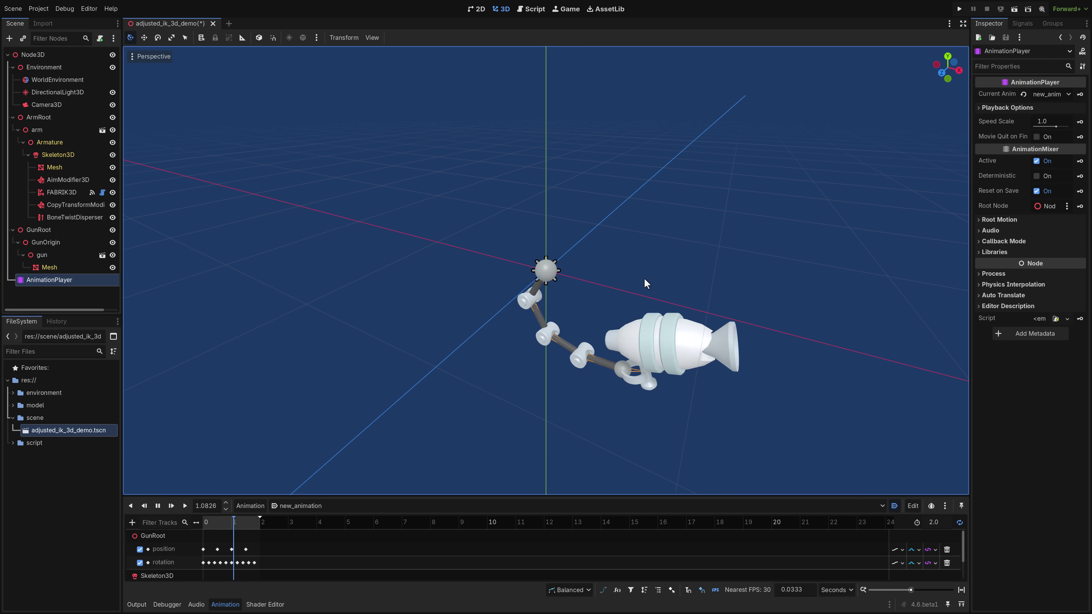
click(159, 508)
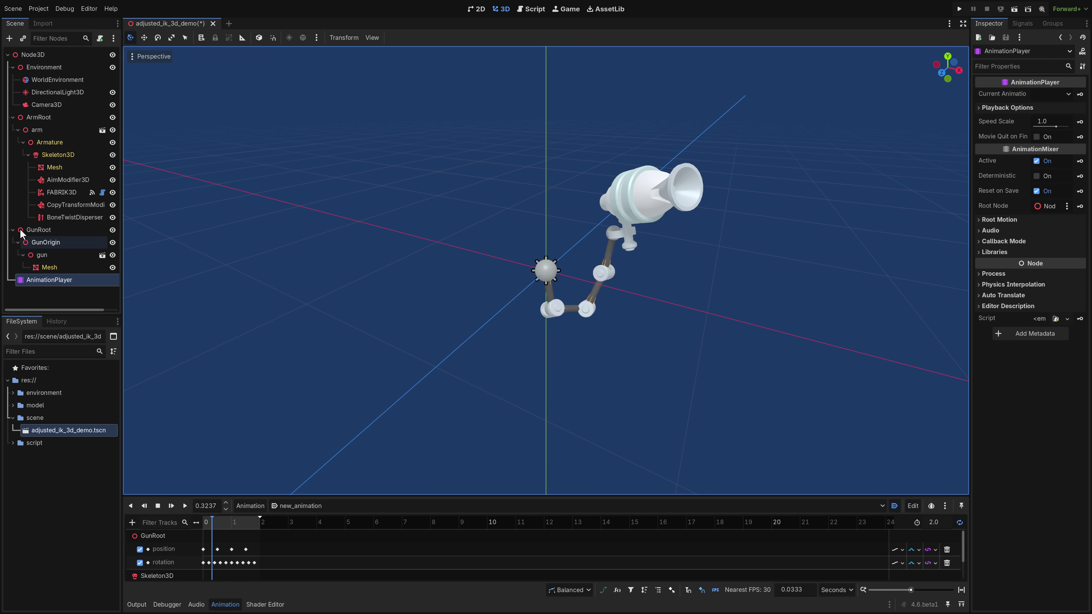
click(73, 205)
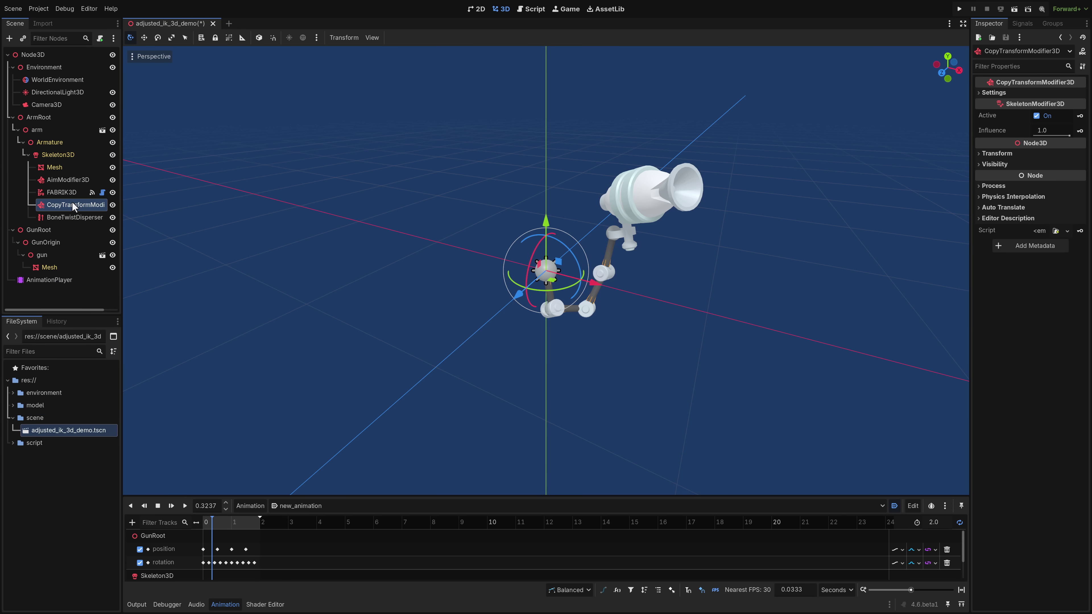
click(1037, 116)
click(1037, 116)
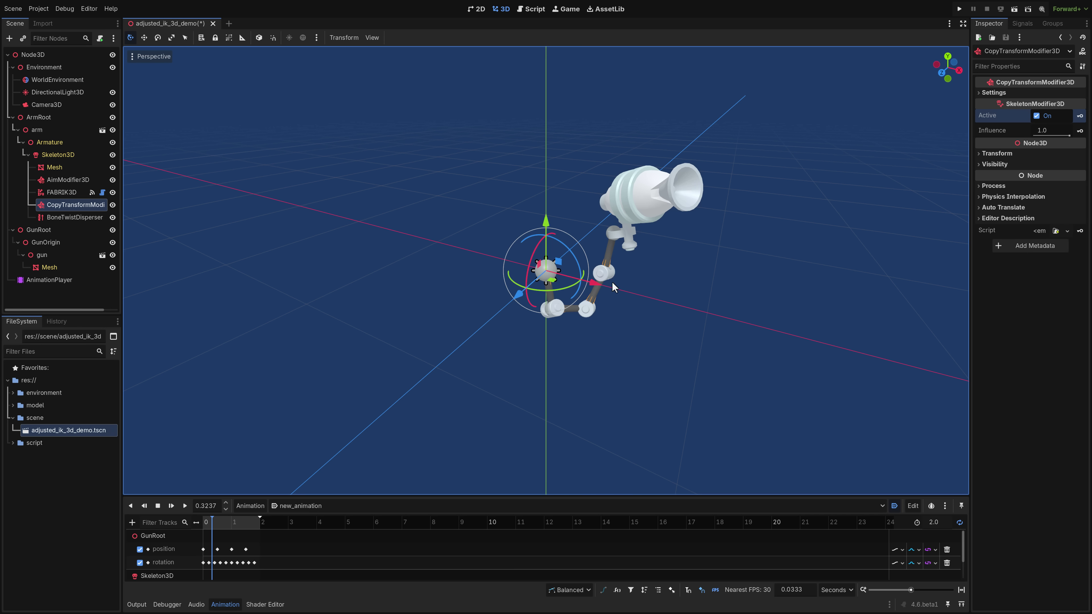
Step: Nudge the gun along X and select the 1.8 s rotation and position keyframes
click(635, 192)
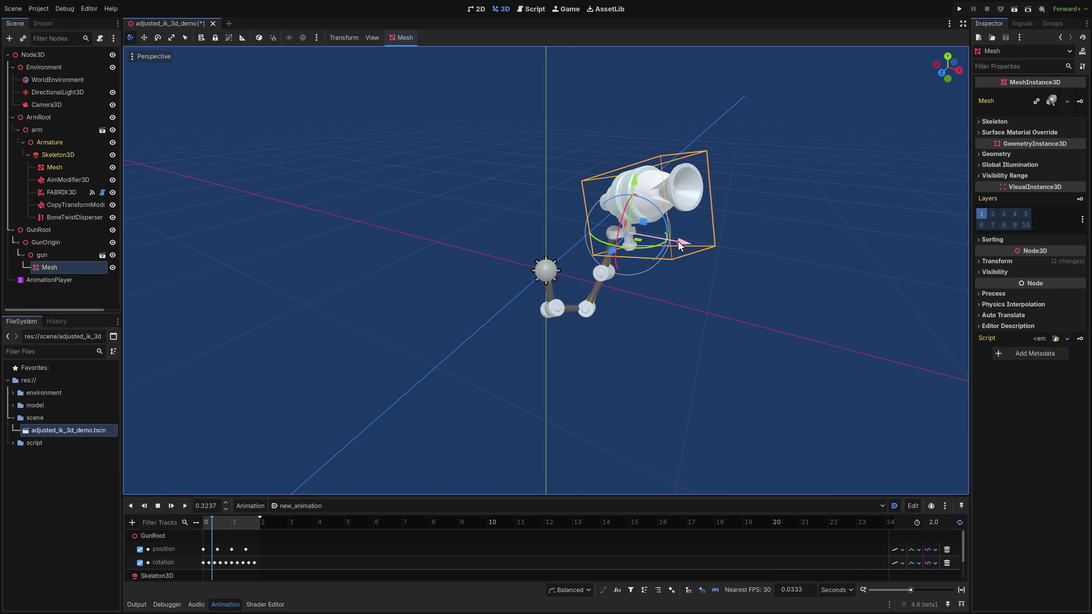
drag(679, 245, 671, 240)
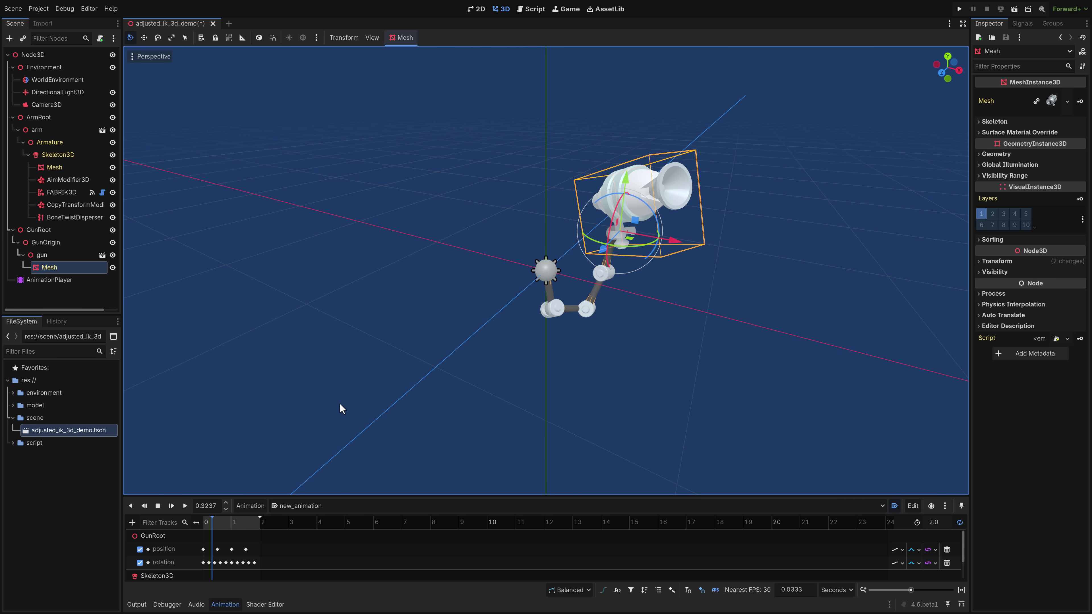
click(254, 563)
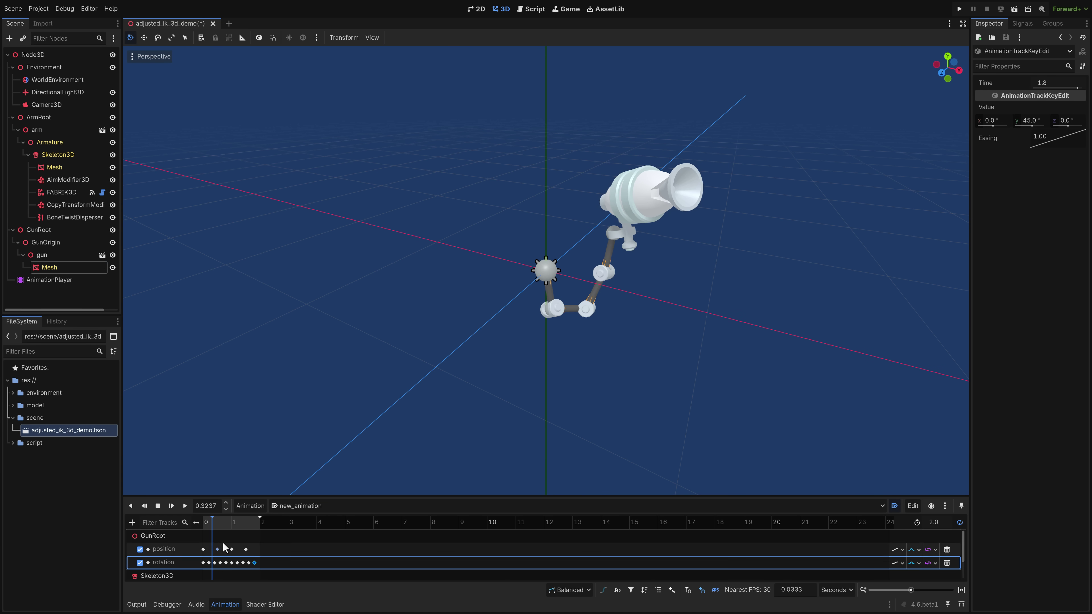
scroll(224, 545, down, 1)
scroll(224, 546, up, 1)
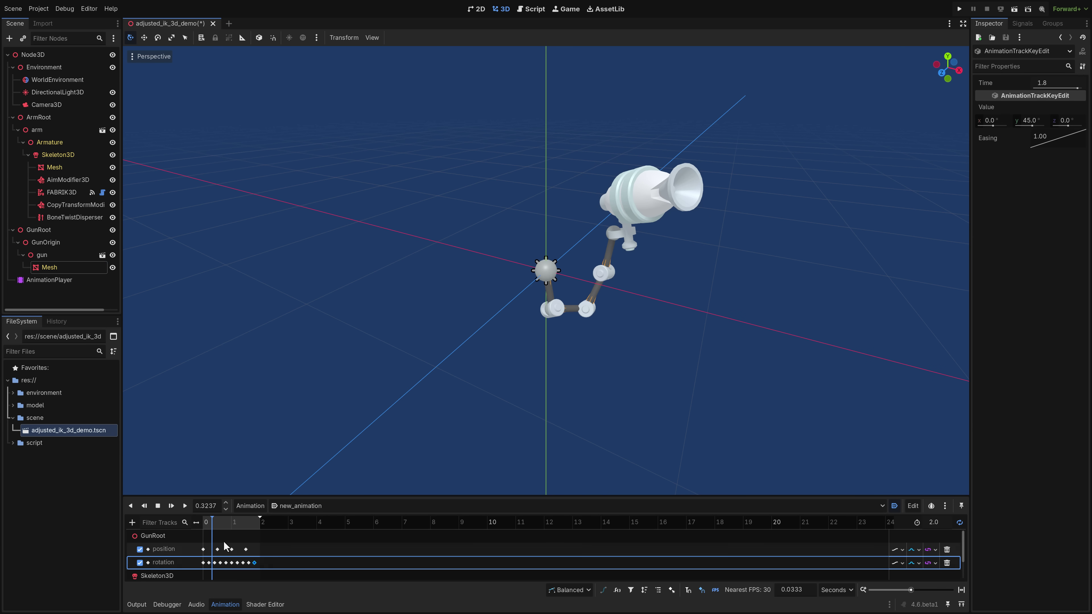
click(246, 549)
Step: Drag the gun right along X so the arm follows, and play the animation
click(641, 198)
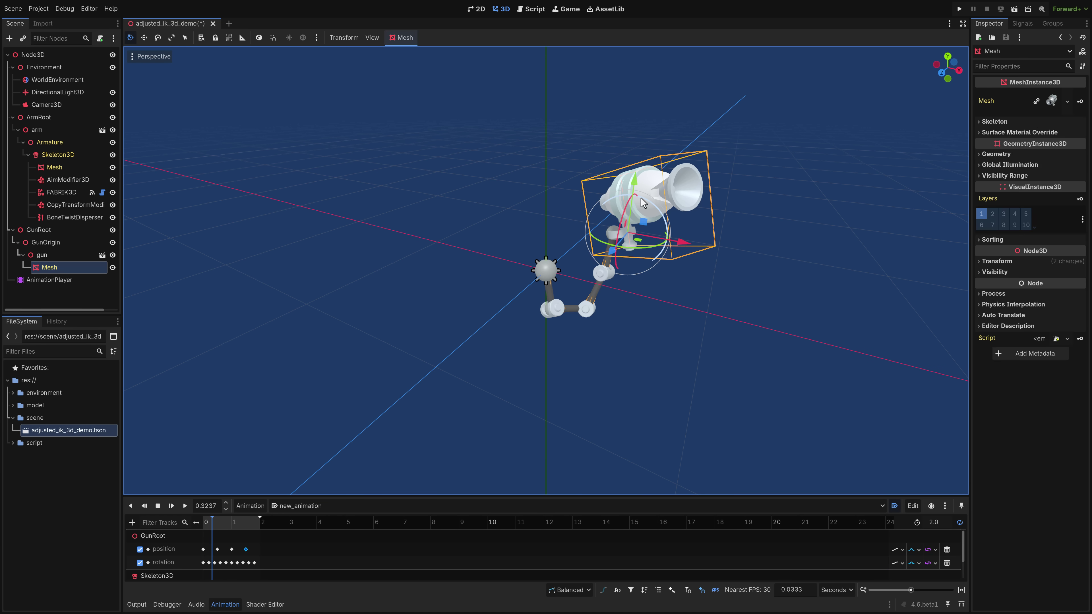
drag(679, 251, 750, 265)
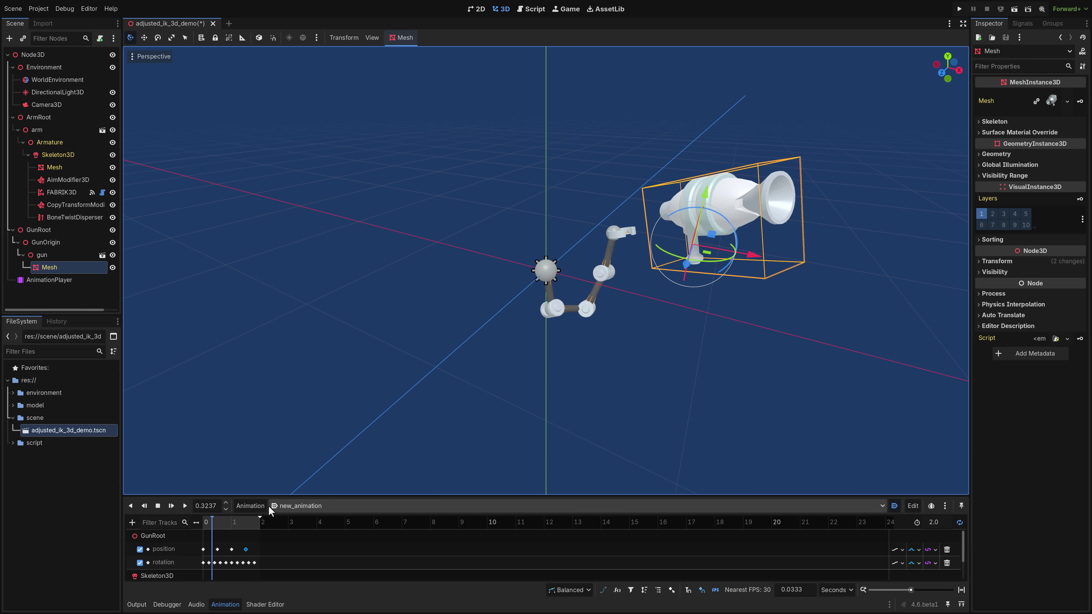
click(186, 505)
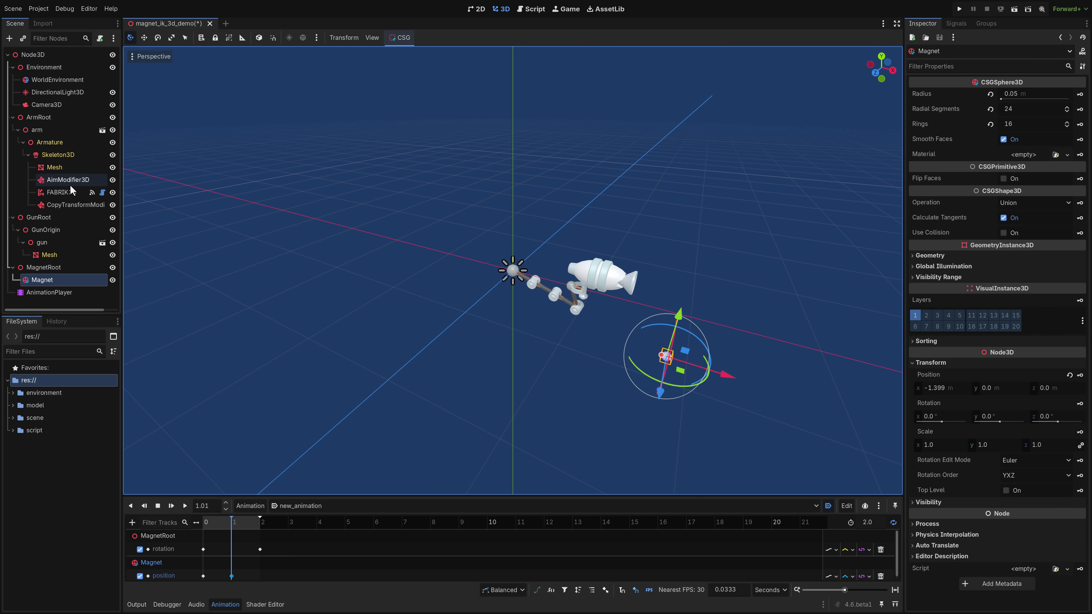
click(65, 192)
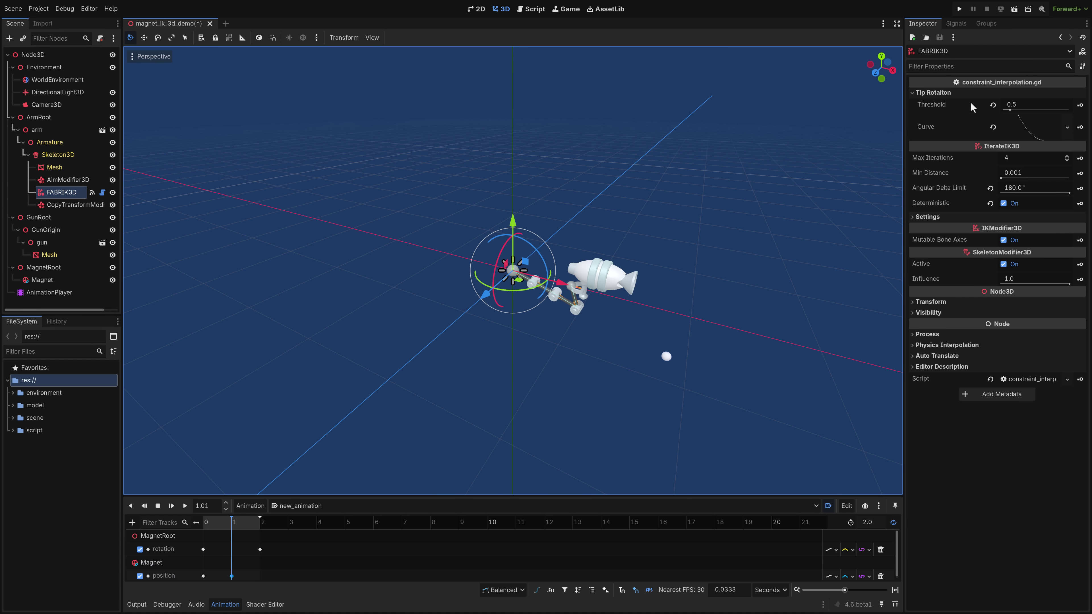
click(53, 156)
click(9, 38)
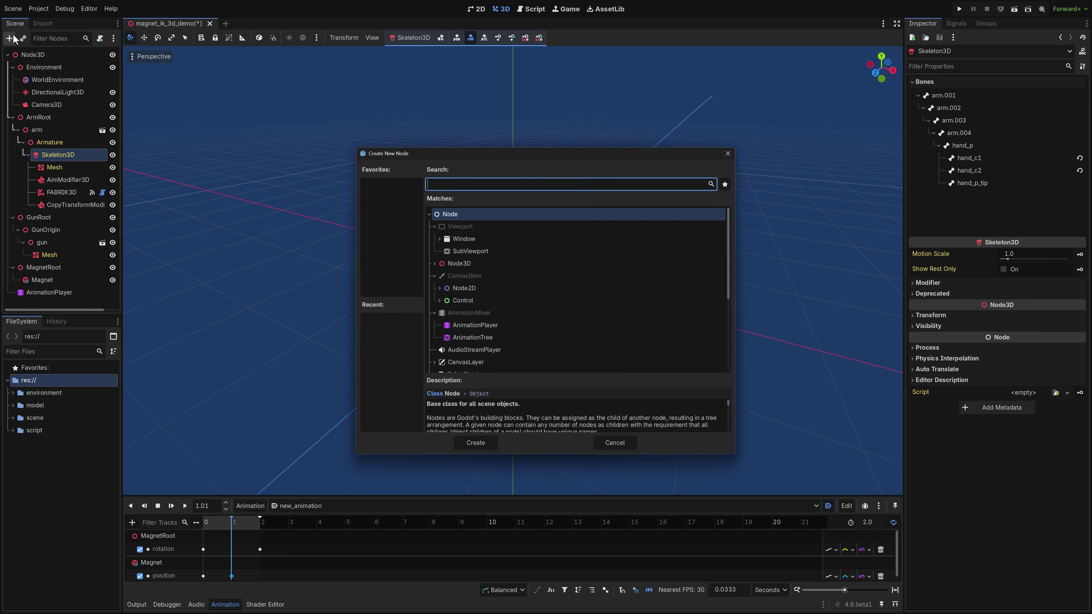
text(ik)
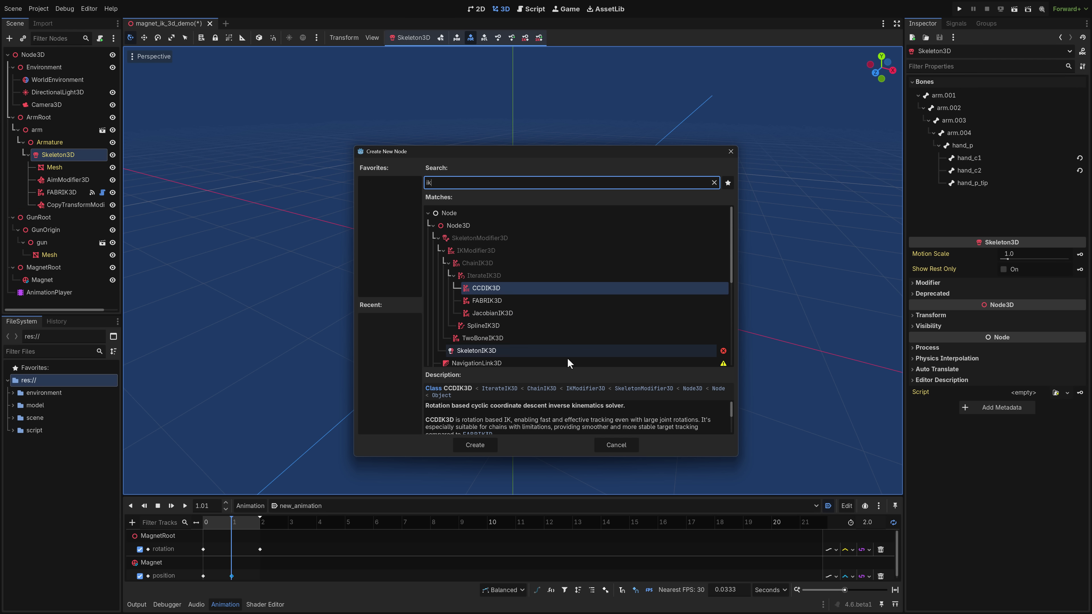
click(616, 445)
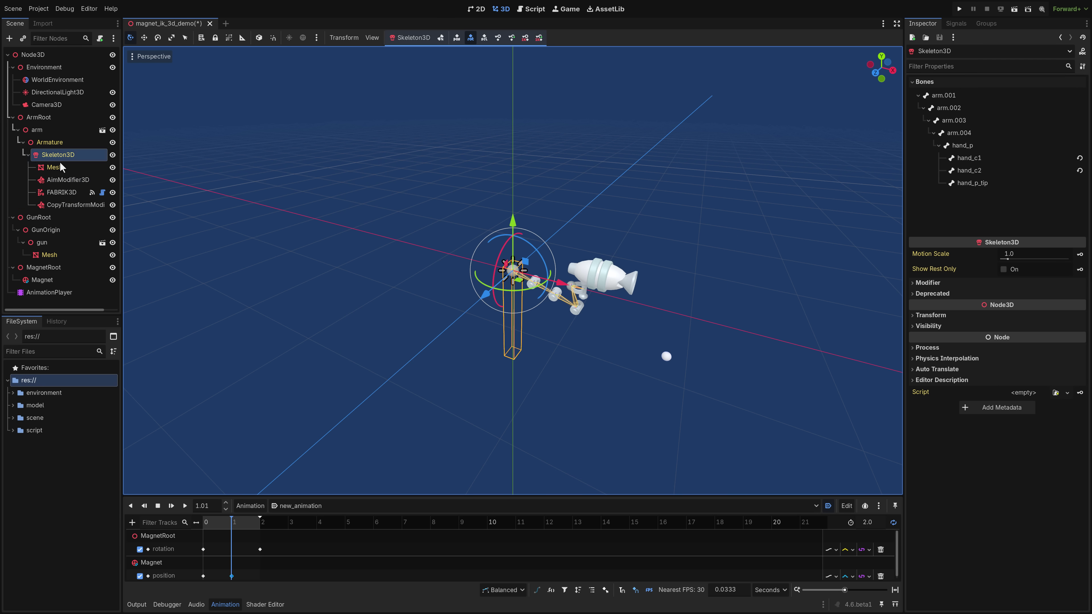
Step: Inspect FABRIK3D's chain target and bone settings in the magnet demo, then play it
click(64, 193)
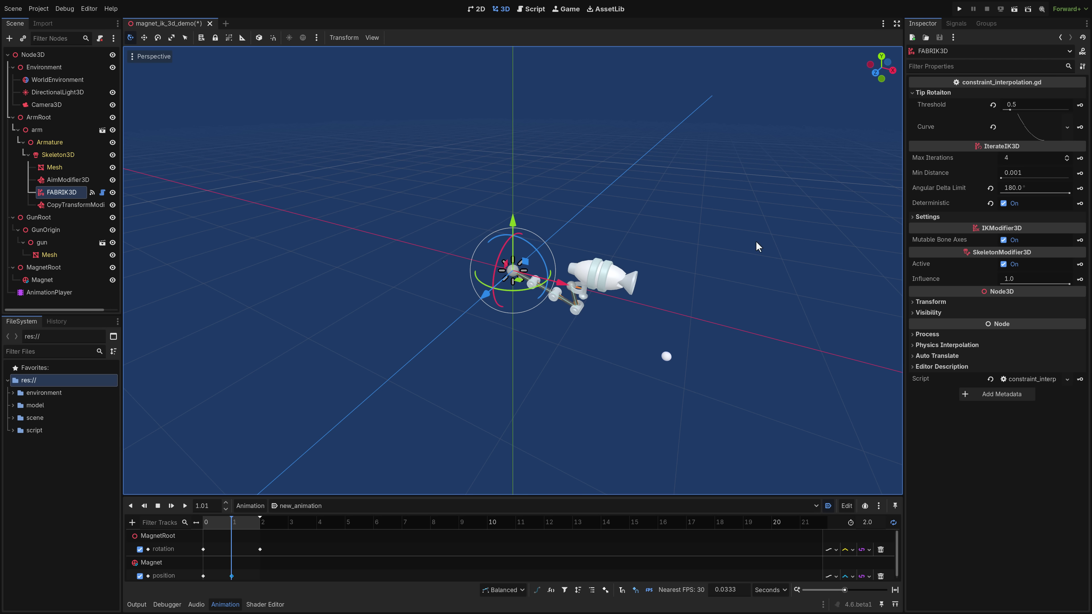
click(911, 217)
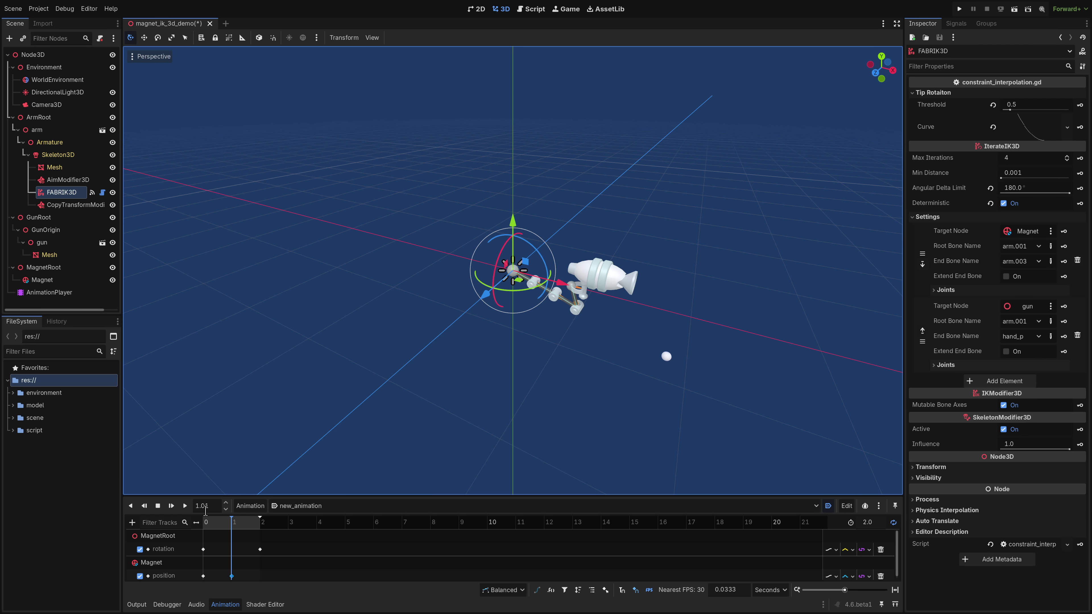
click(186, 506)
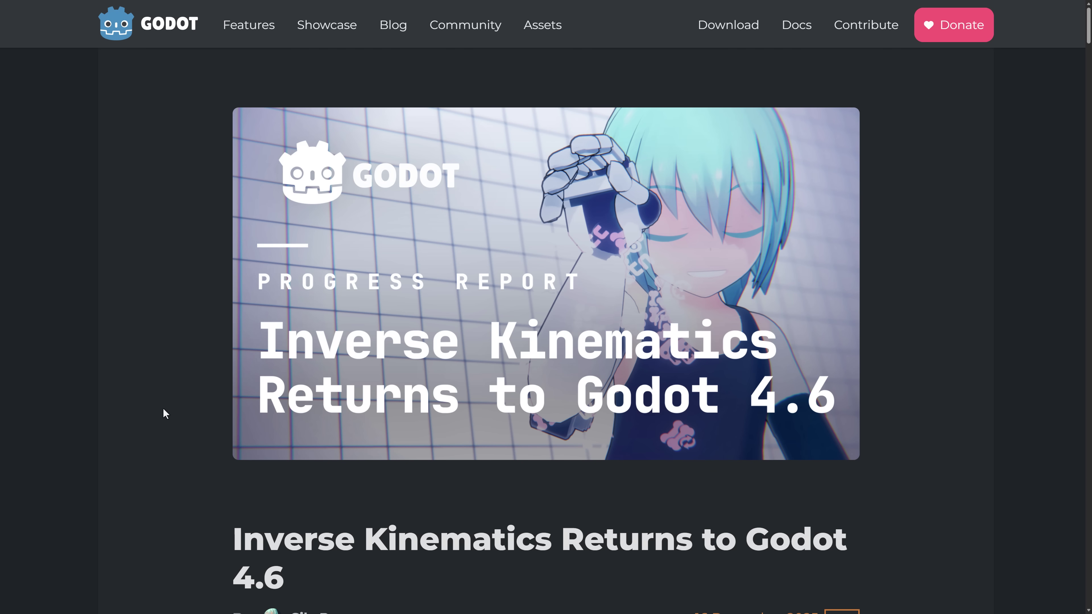
Step: Read through the post's intro, highlighting passages on Godot 3.x IK, its removal, and SkeletonModifier3D
scroll(165, 413, down, 12)
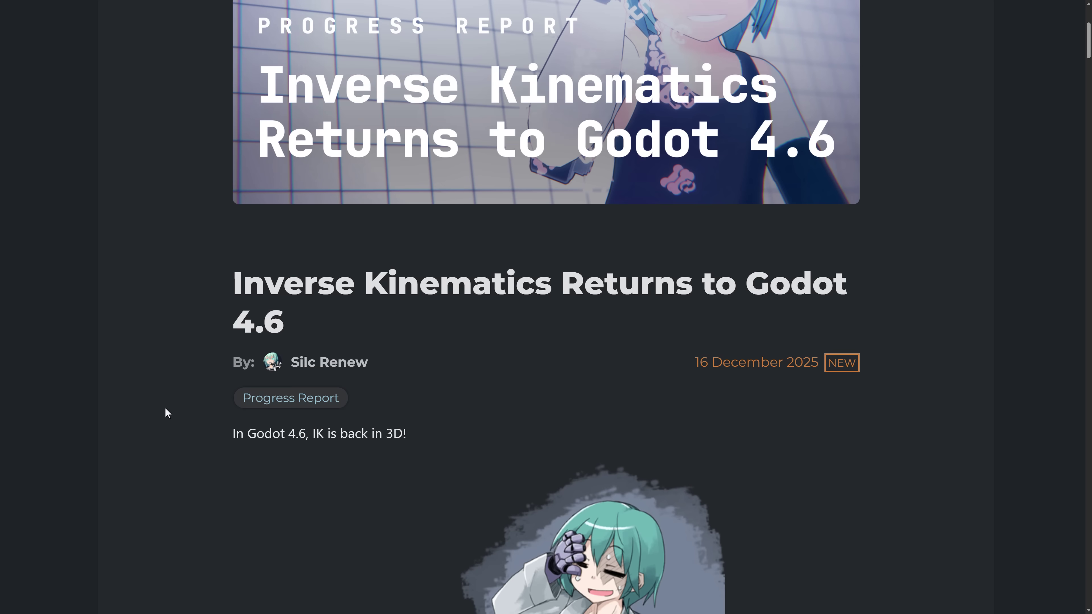
scroll(167, 412, down, 5)
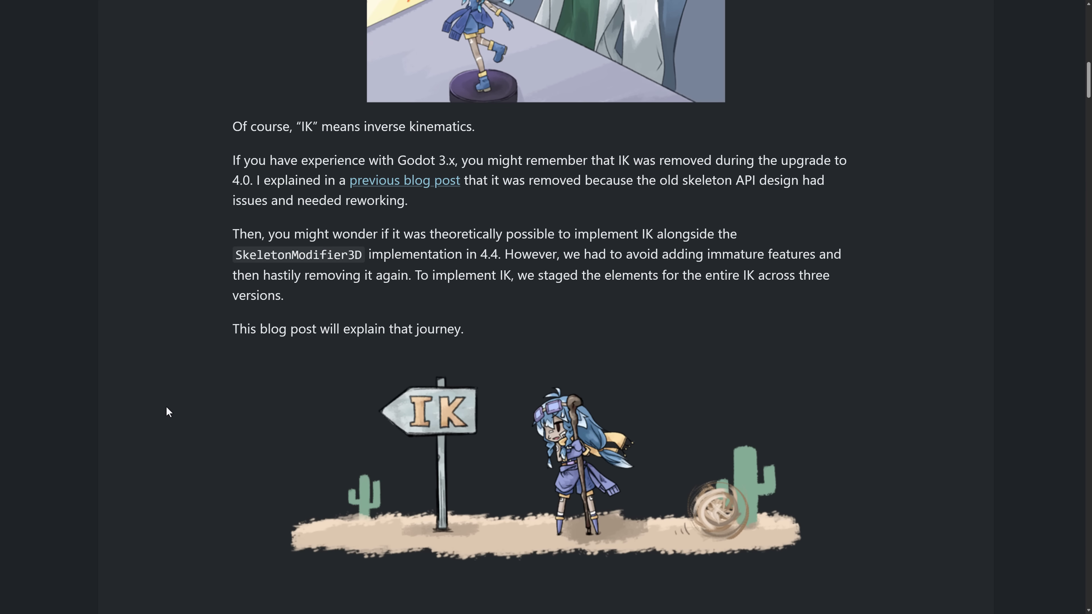
drag(369, 160, 517, 160)
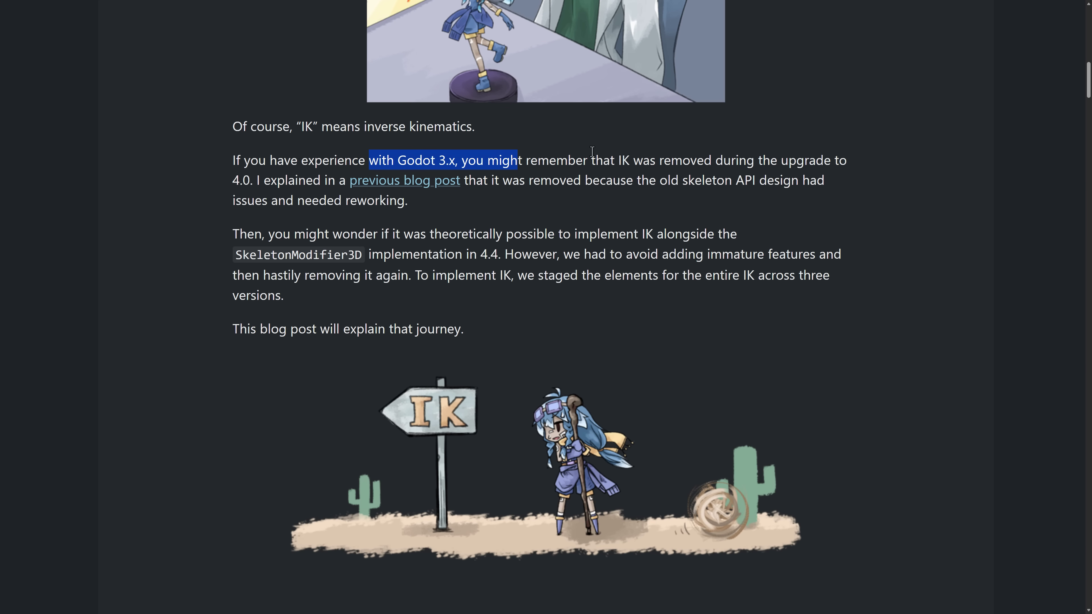
click(518, 161)
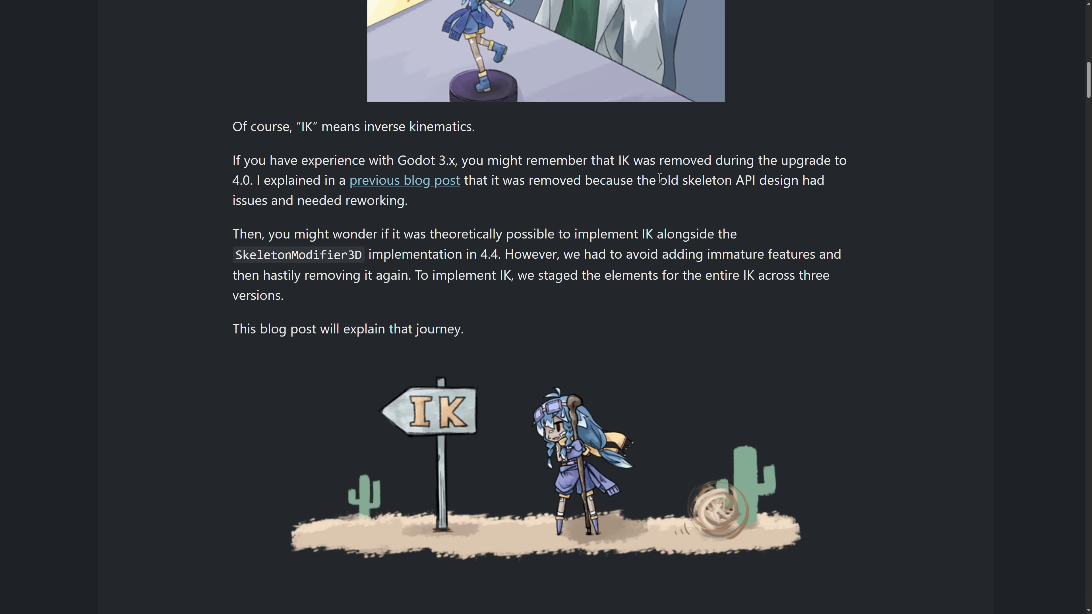
drag(660, 179, 779, 161)
click(772, 200)
scroll(734, 215, down, 1)
scroll(318, 164, down, 1)
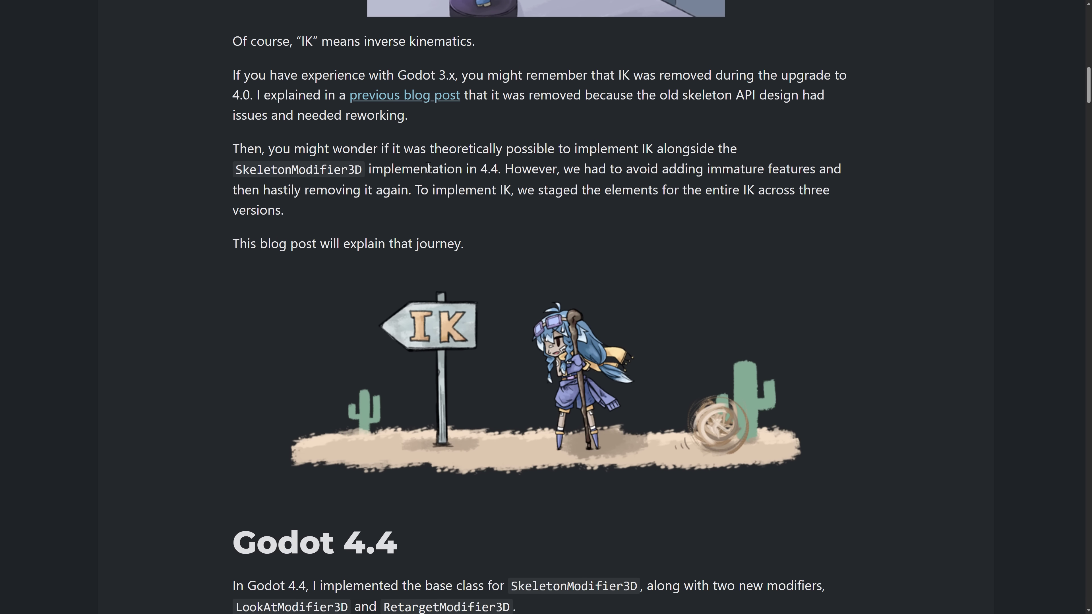
drag(495, 175, 268, 150)
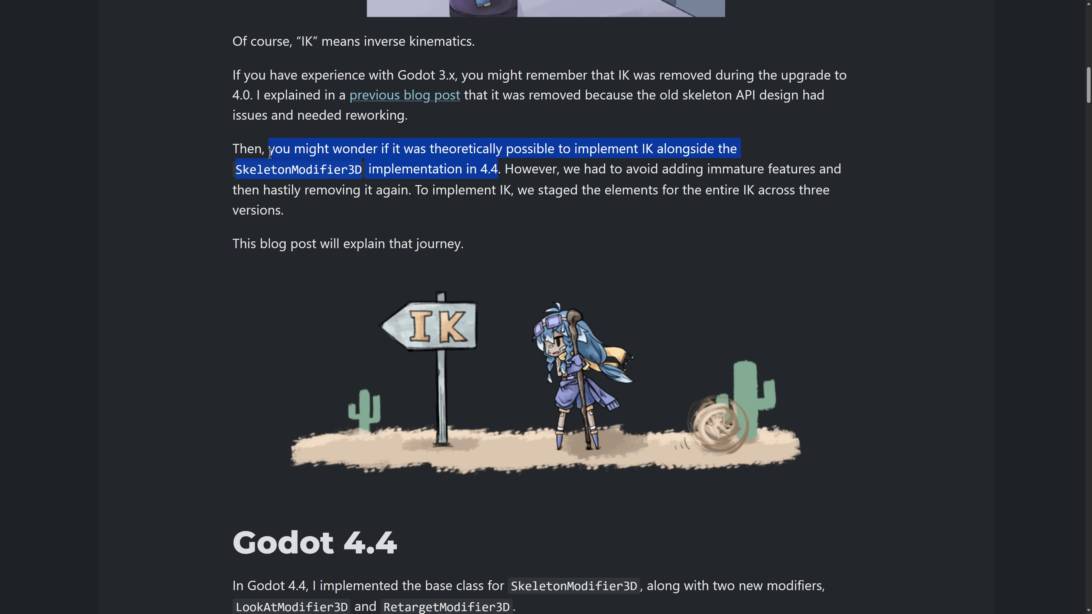
click(268, 151)
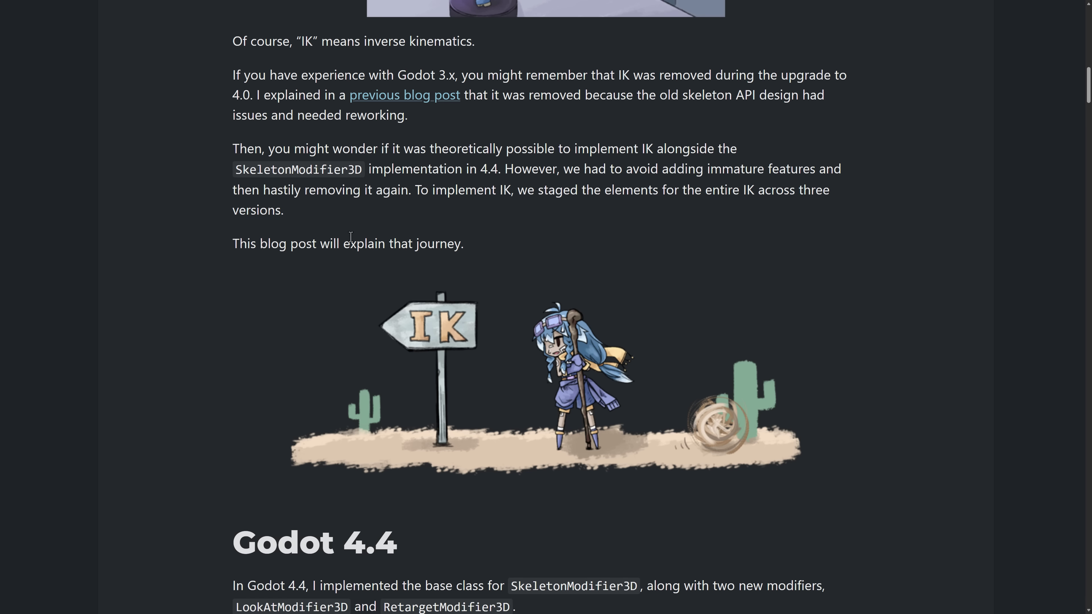
scroll(331, 224, down, 10)
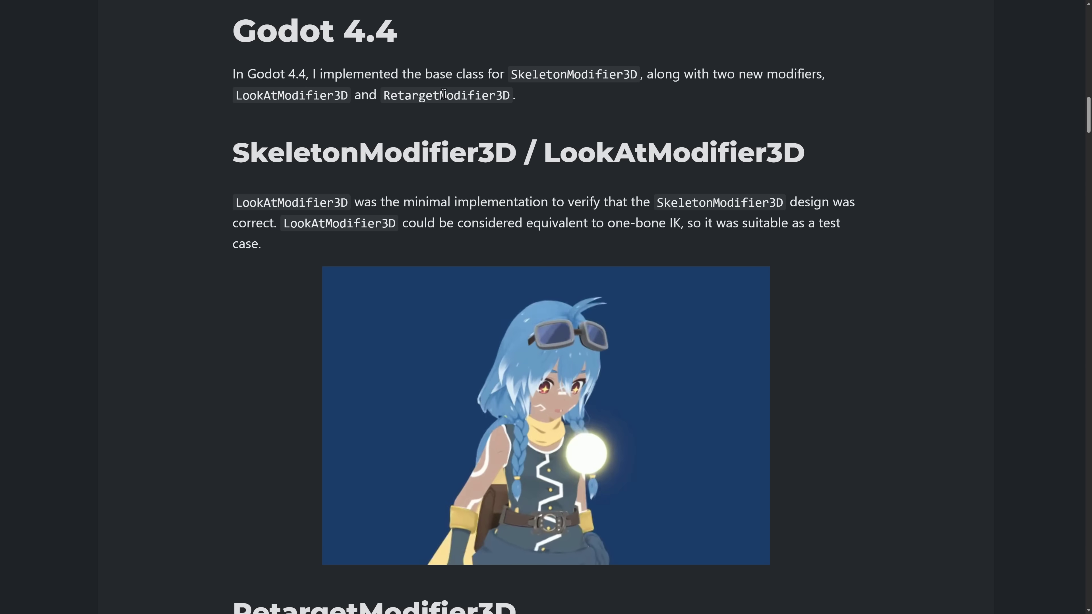
Step: Highlight the sentence about preserving bone rests, then continue to the Godot 4.5 SpringBoneSimulator3D demo
scroll(443, 95, down, 4)
scroll(444, 93, down, 8)
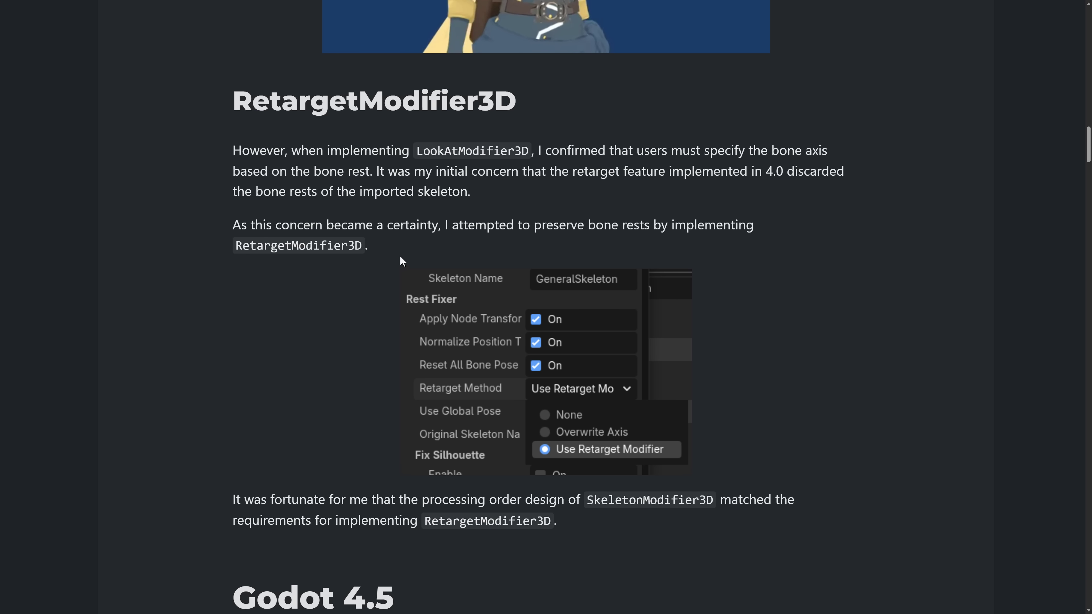
drag(346, 246, 256, 223)
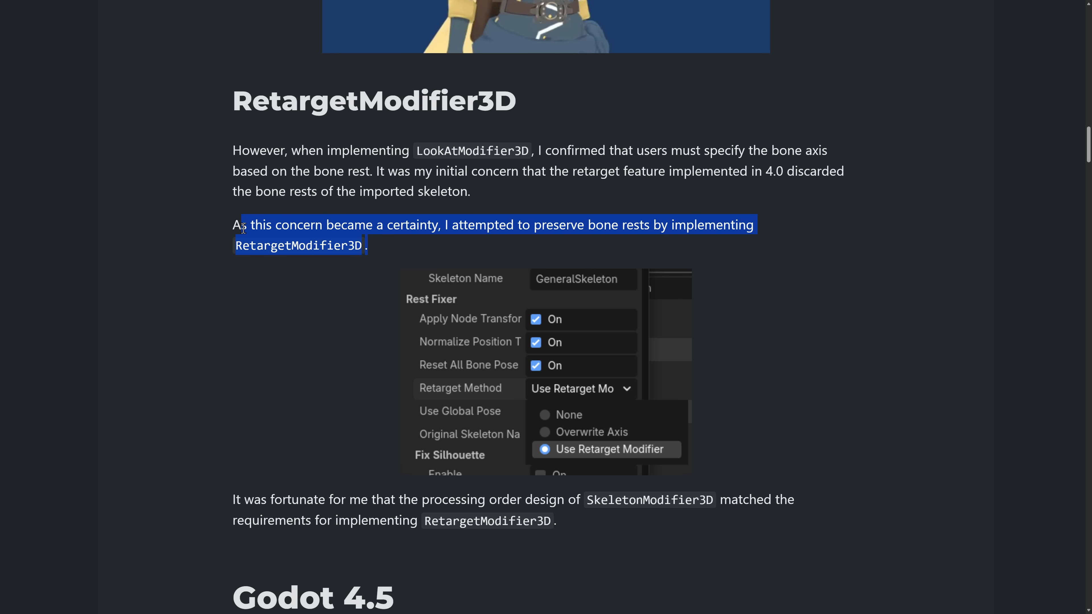
scroll(471, 241, down, 4)
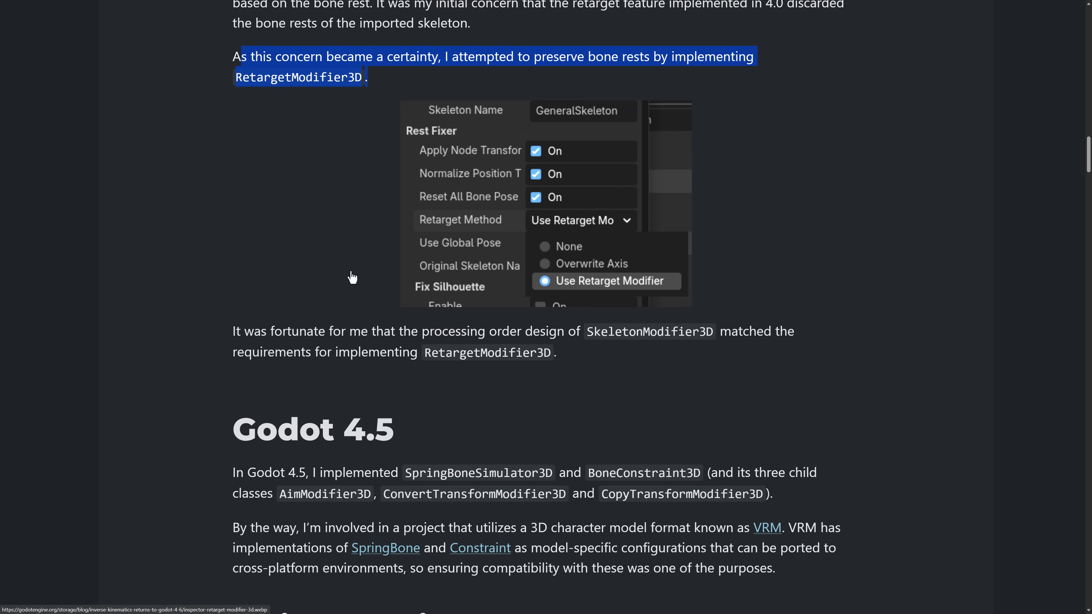
scroll(395, 255, down, 3)
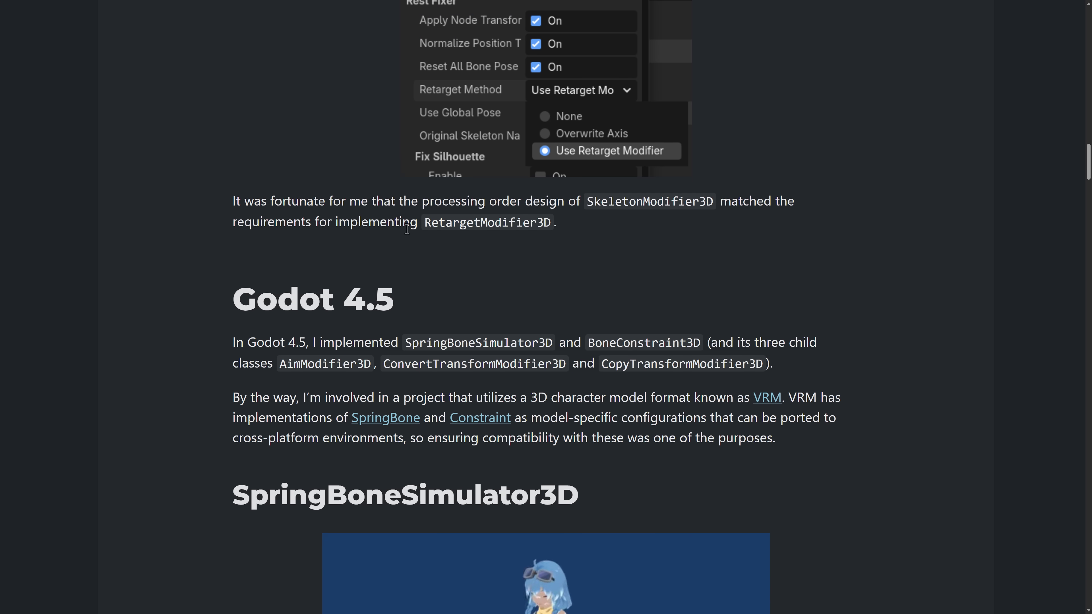
scroll(406, 229, down, 5)
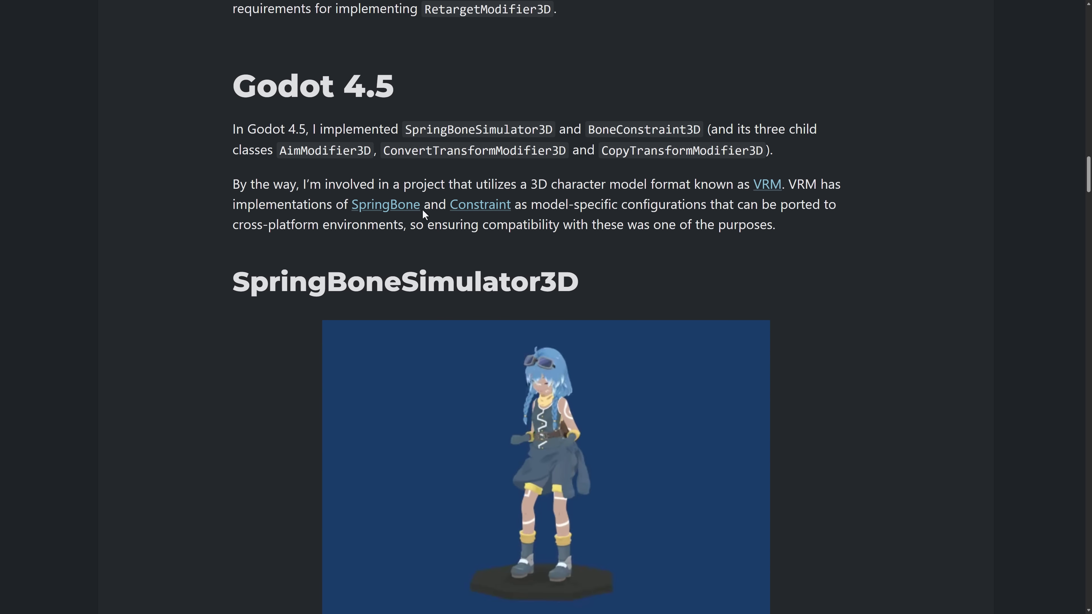
Step: Scroll past the SpringBoneSimulator3D inspector and BoneConstraint3D section to the IKModifier3D heading
scroll(419, 207, down, 1)
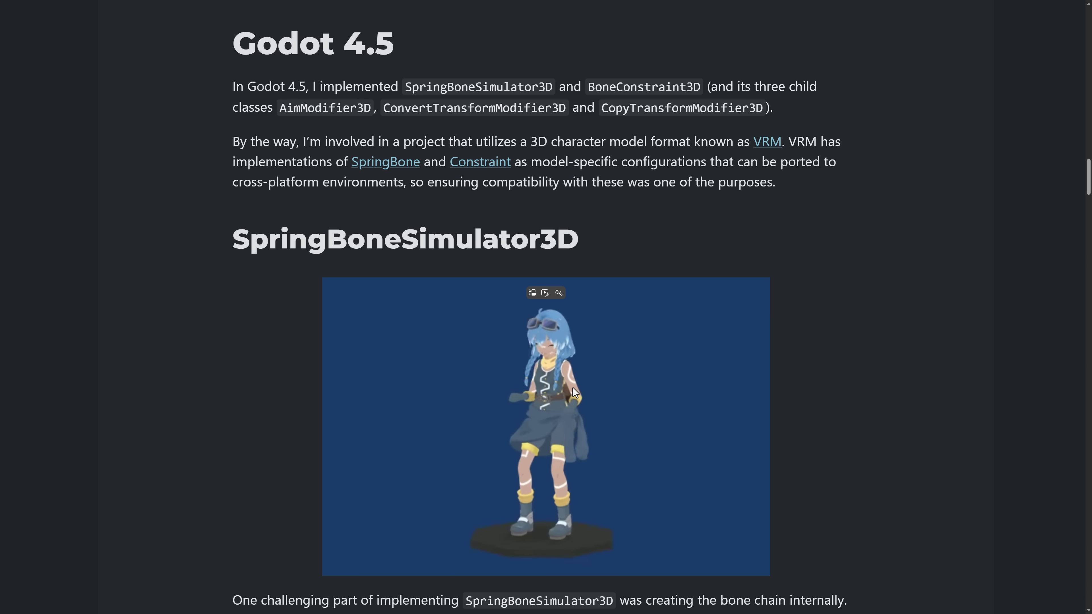
scroll(573, 388, down, 2)
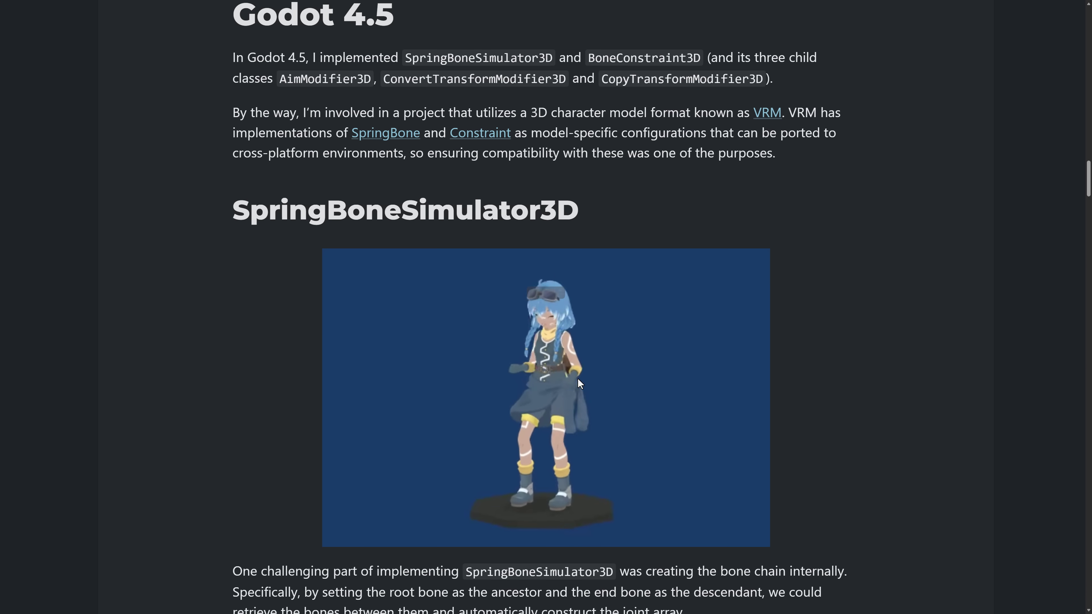
scroll(579, 380, down, 5)
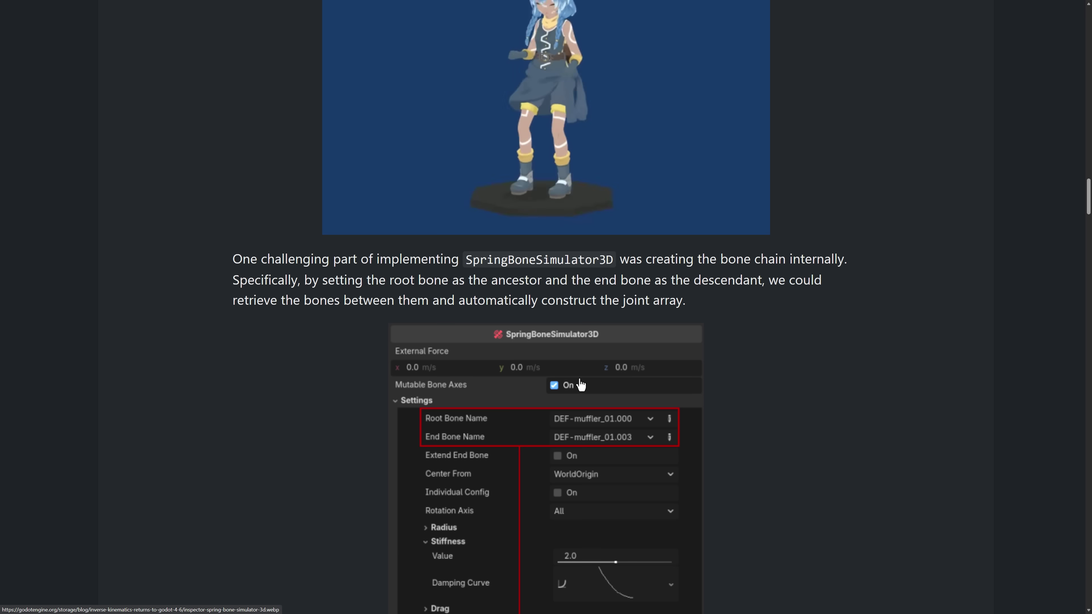
scroll(579, 366, up, 3)
scroll(608, 315, down, 8)
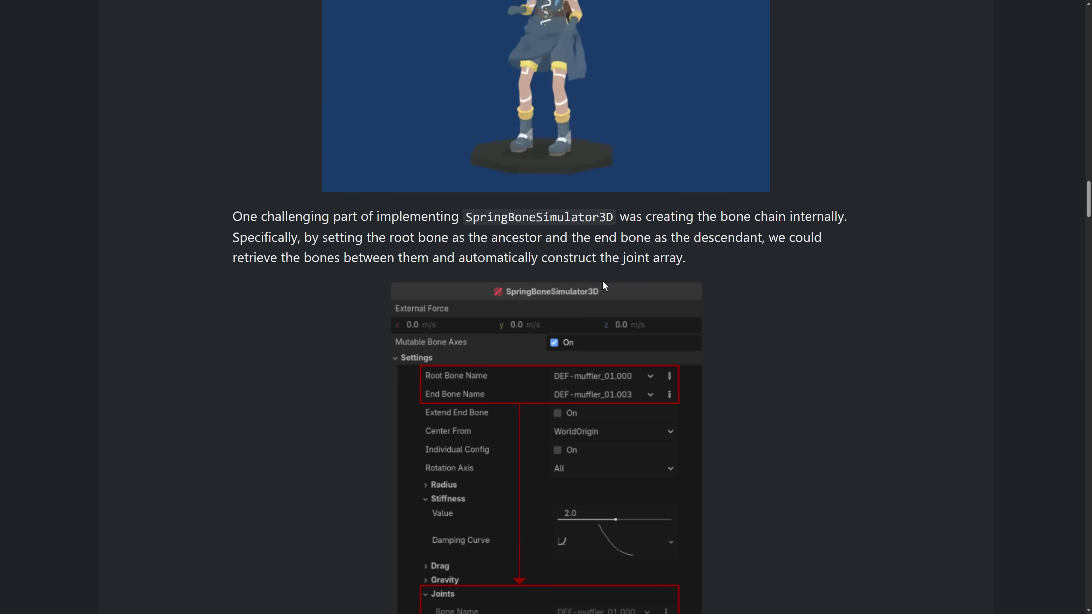
scroll(604, 289, down, 13)
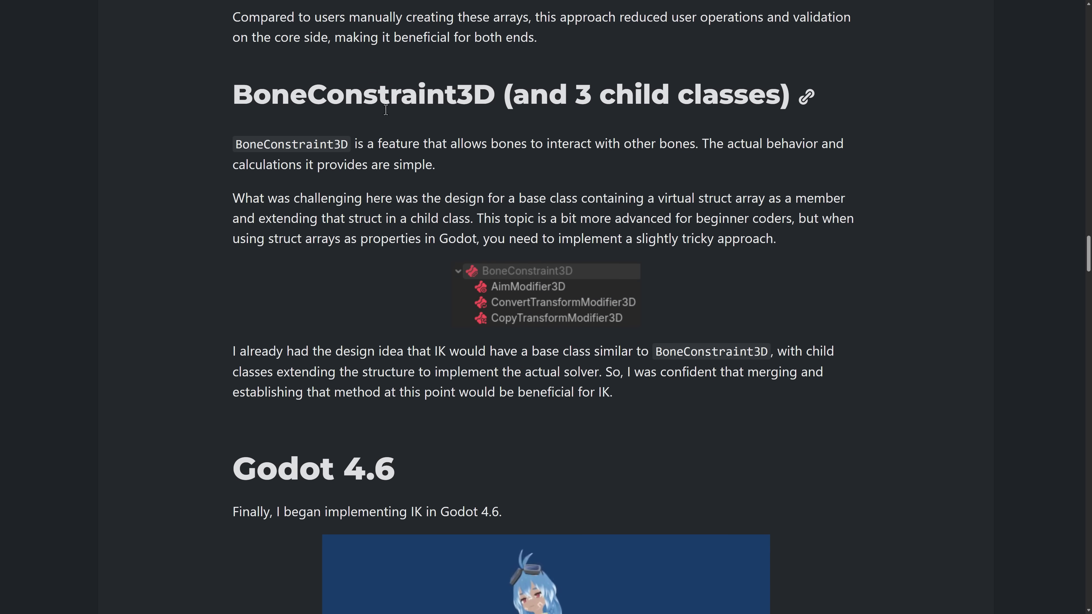
scroll(448, 191, down, 2)
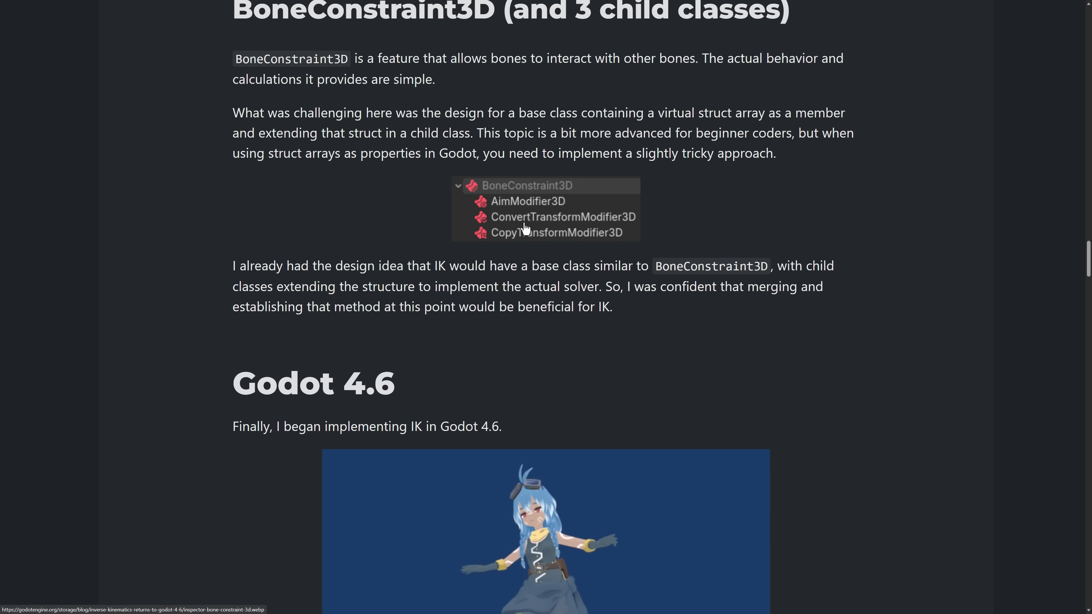
scroll(535, 245, down, 6)
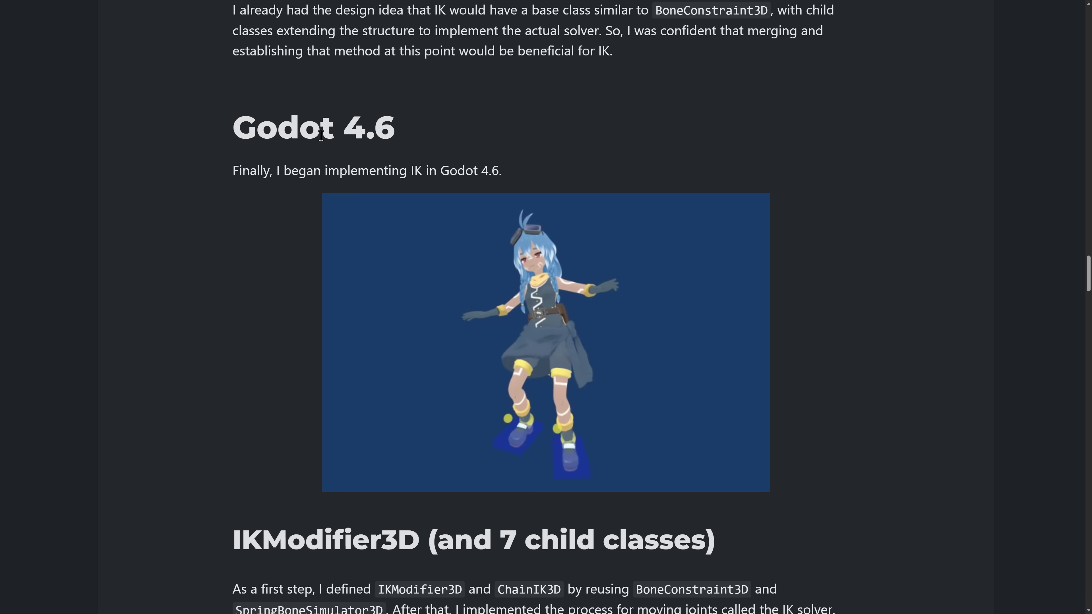
Step: Highlight the sentence about starting IK in 4.6, then read down the IKModifier3D list
drag(276, 171, 506, 169)
click(507, 169)
scroll(506, 170, down, 5)
scroll(472, 176, down, 1)
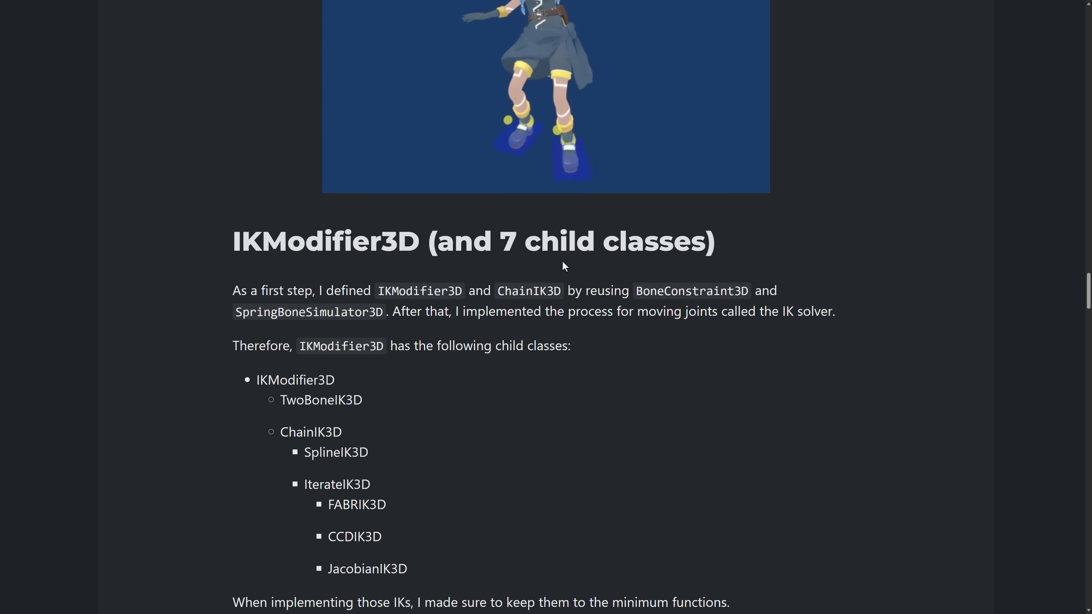
scroll(409, 343, down, 2)
scroll(410, 343, down, 2)
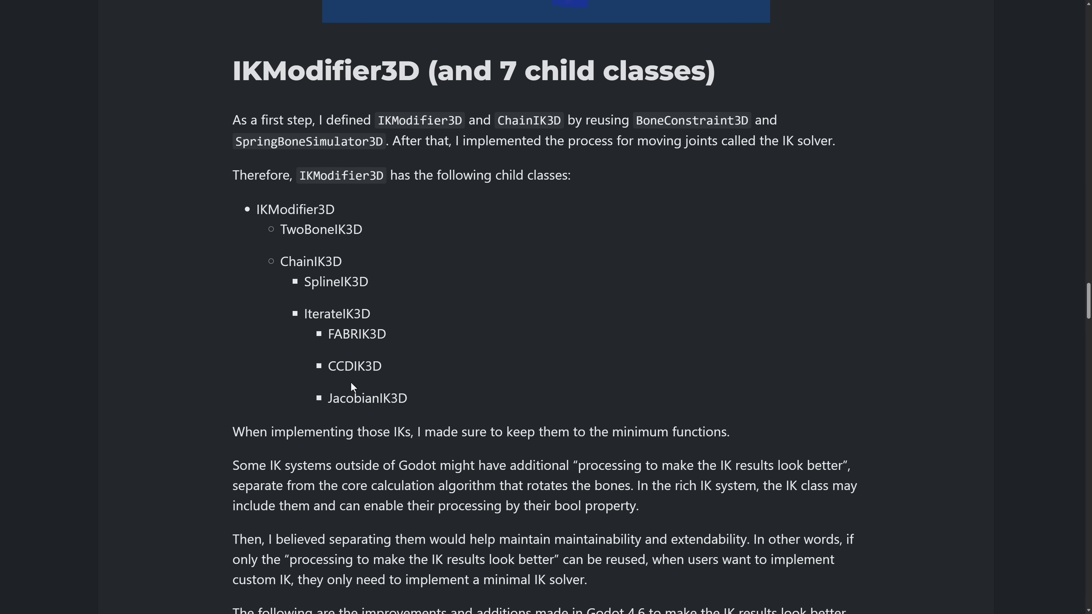
scroll(358, 414, down, 5)
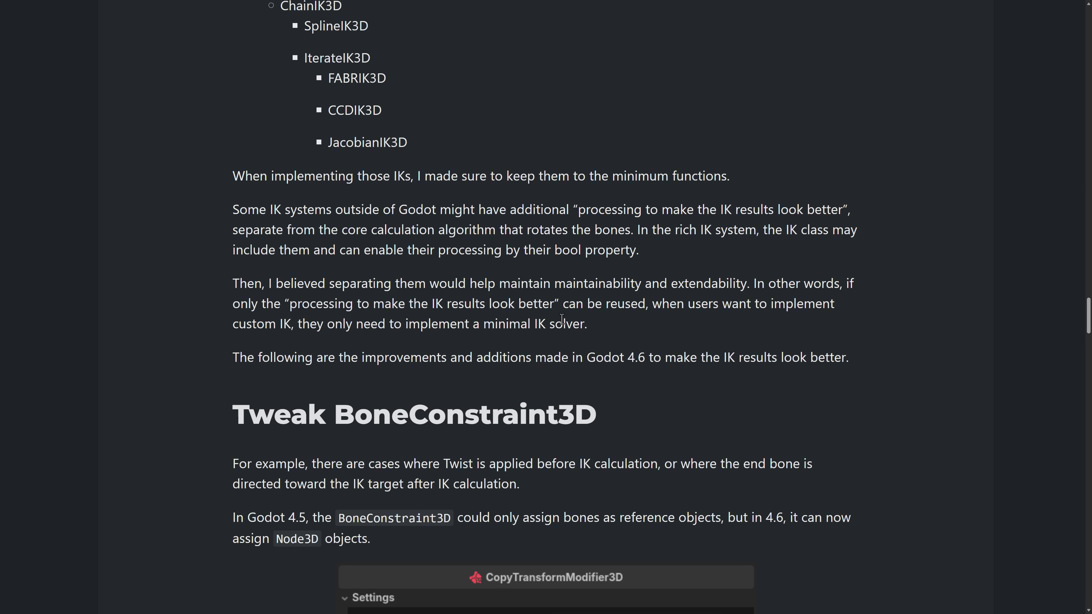
scroll(562, 319, down, 4)
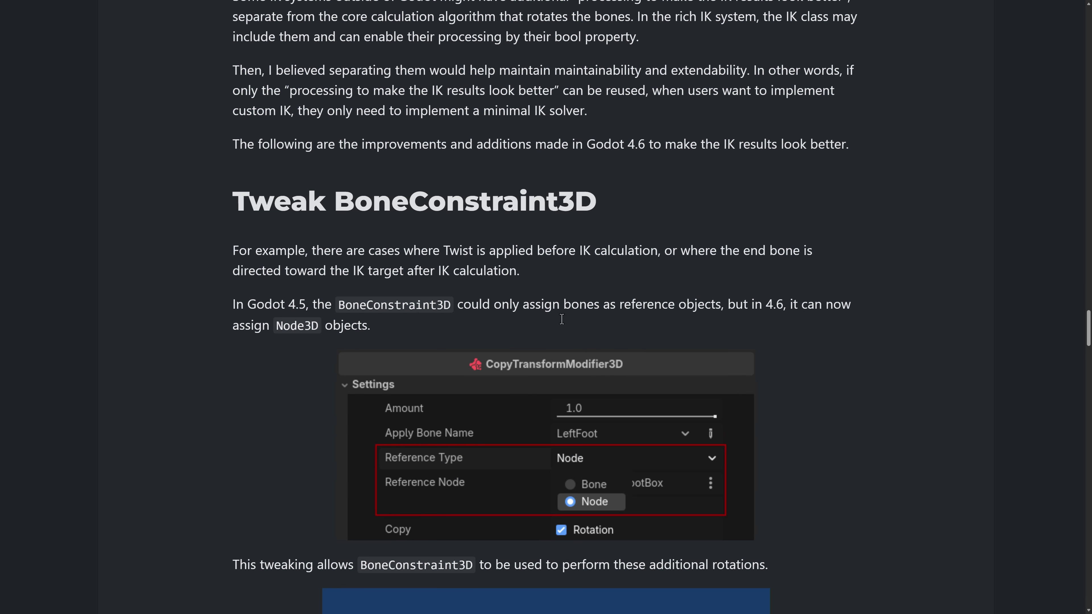
Step: Scroll past the adjusted IK demo and BoneTwistDisperser3D clips to LimitAngularVelocityModifier3D
scroll(562, 319, down, 3)
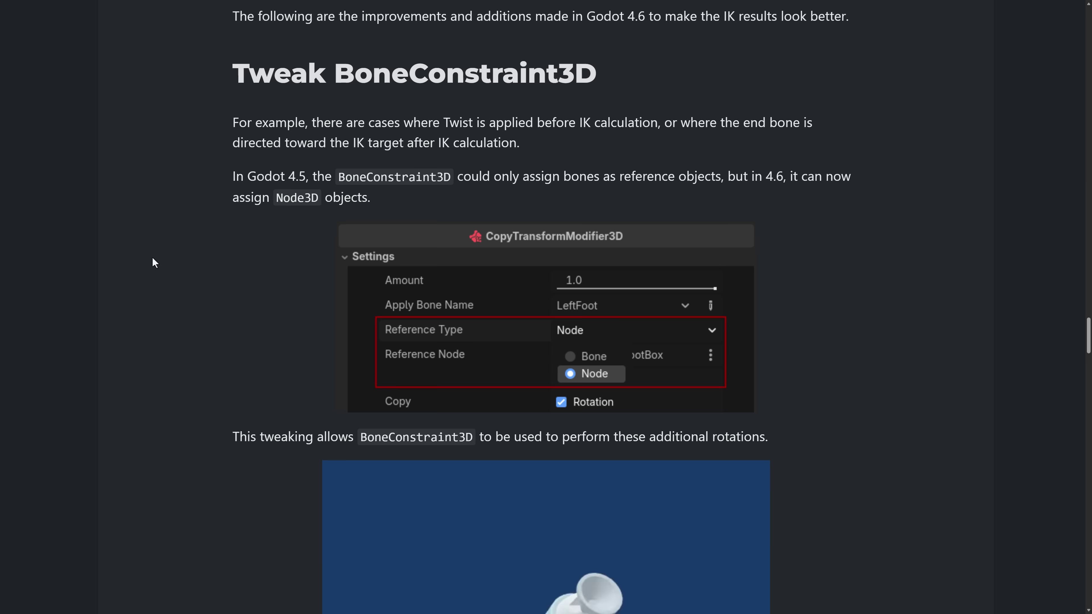
scroll(153, 259, down, 5)
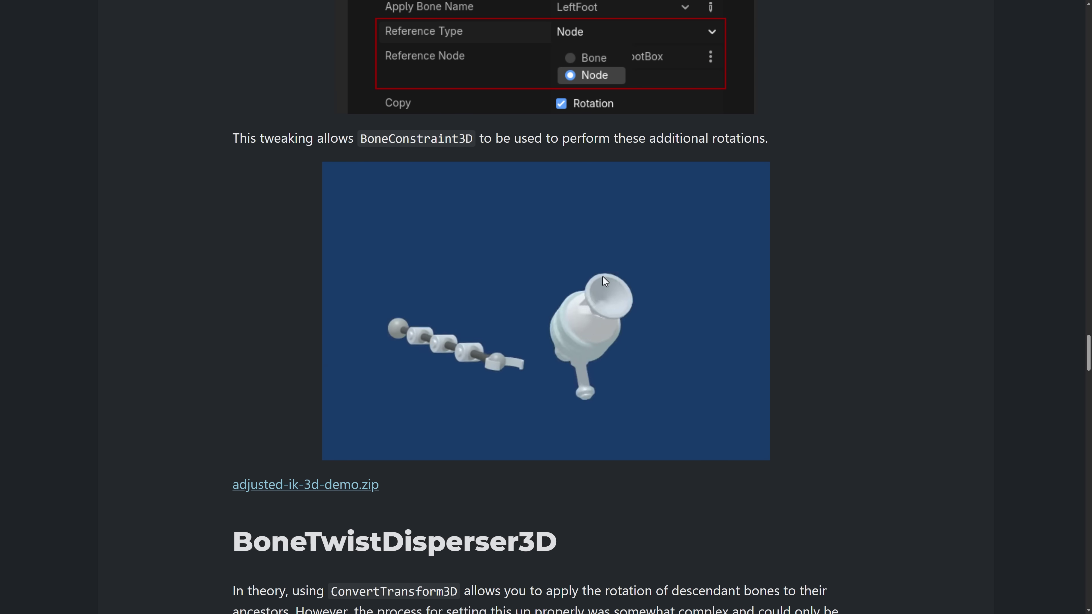
scroll(652, 284, down, 3)
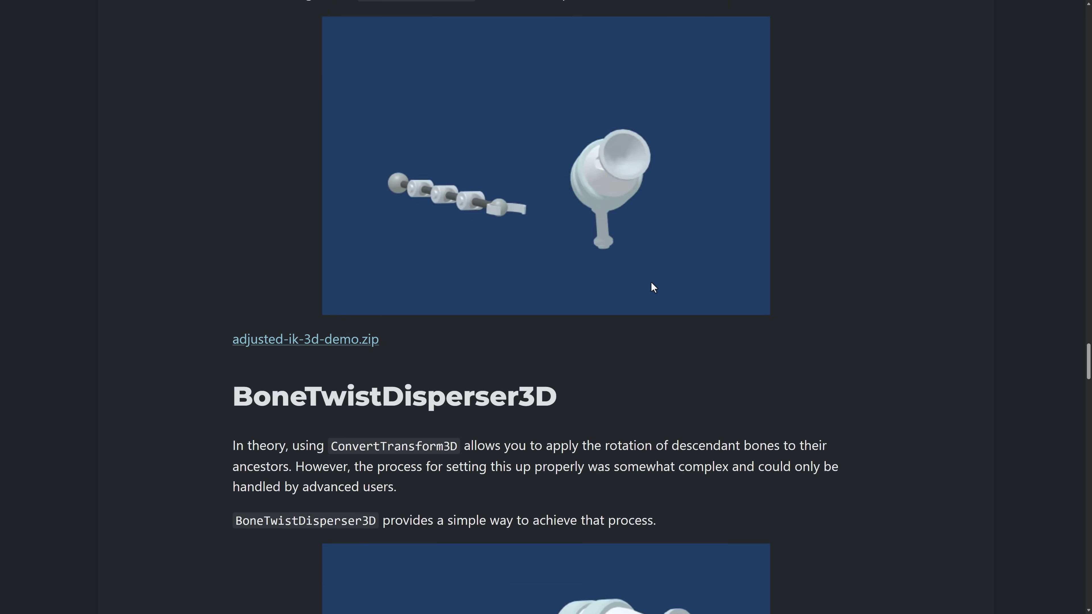
scroll(652, 283, down, 5)
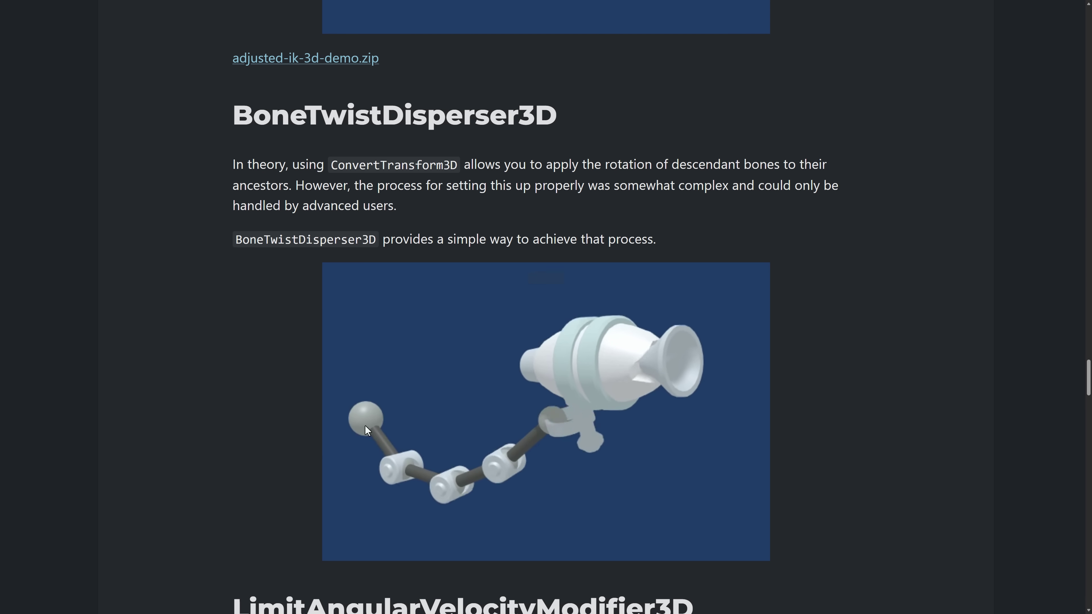
scroll(618, 379, down, 4)
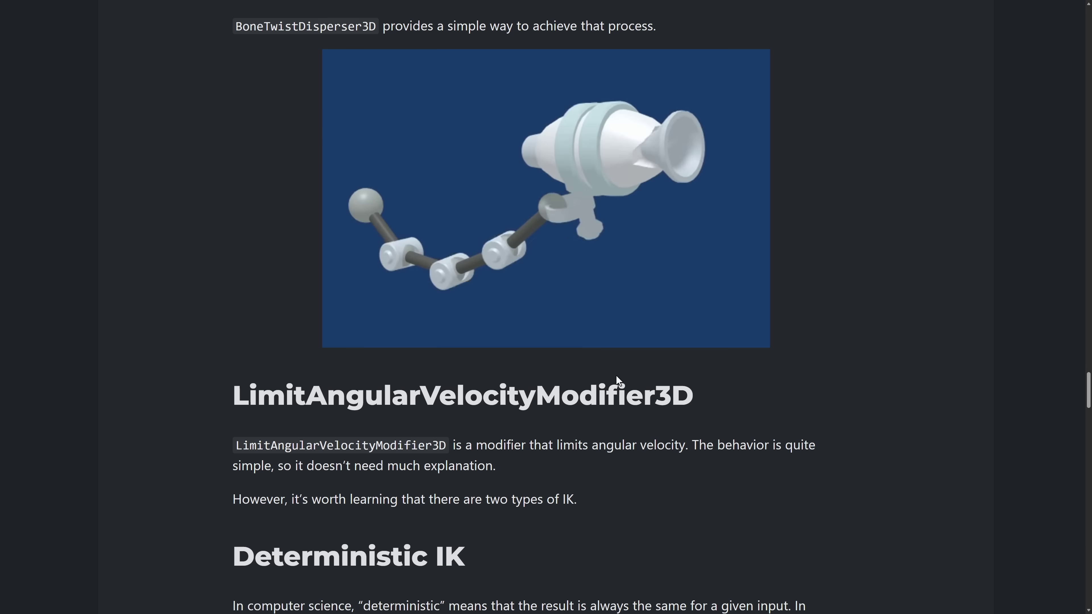
scroll(617, 377, down, 6)
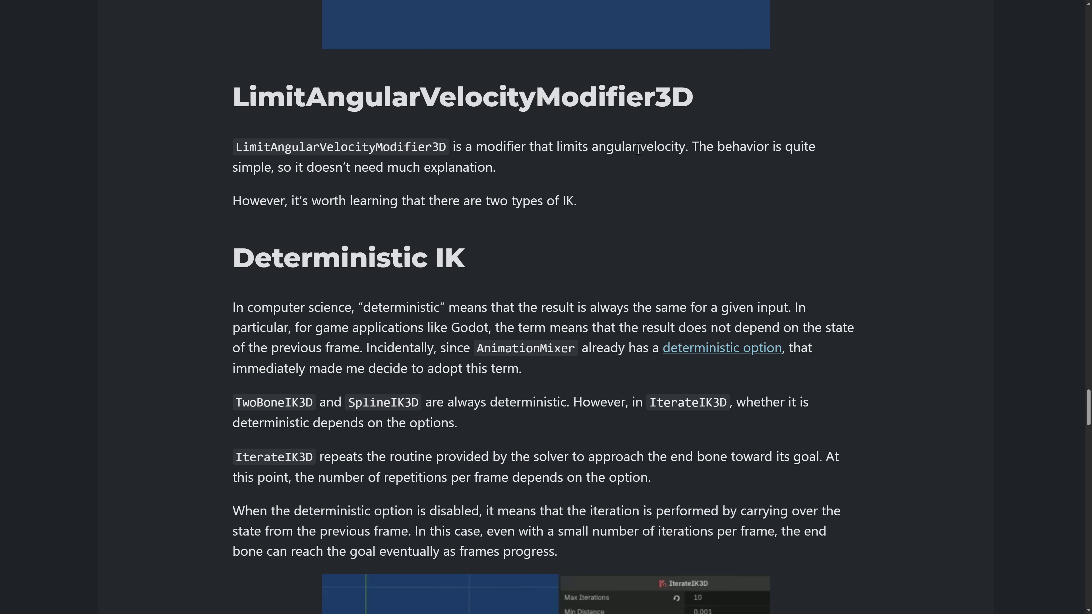
Step: Read through Deterministic IK, watching the IterateIK3D clips with deterministic off and on
scroll(638, 149, down, 4)
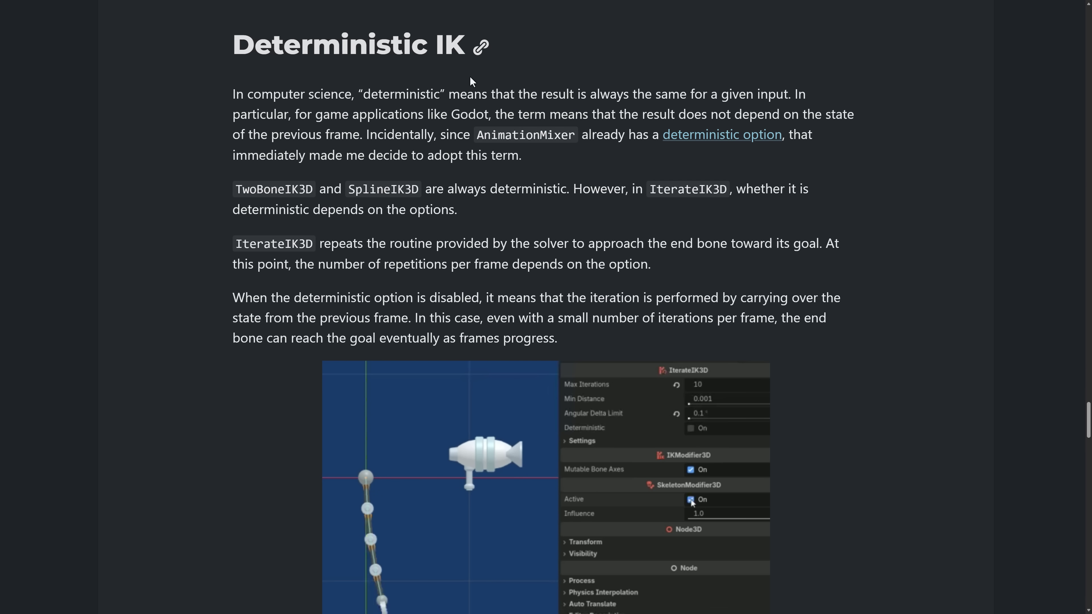
scroll(430, 86, down, 1)
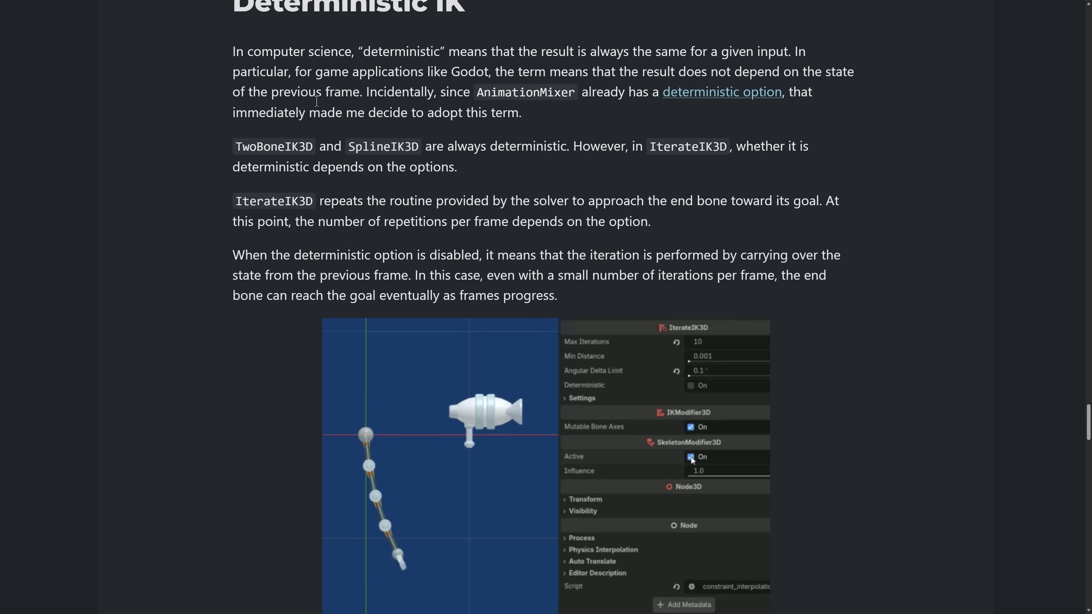
scroll(445, 117, down, 2)
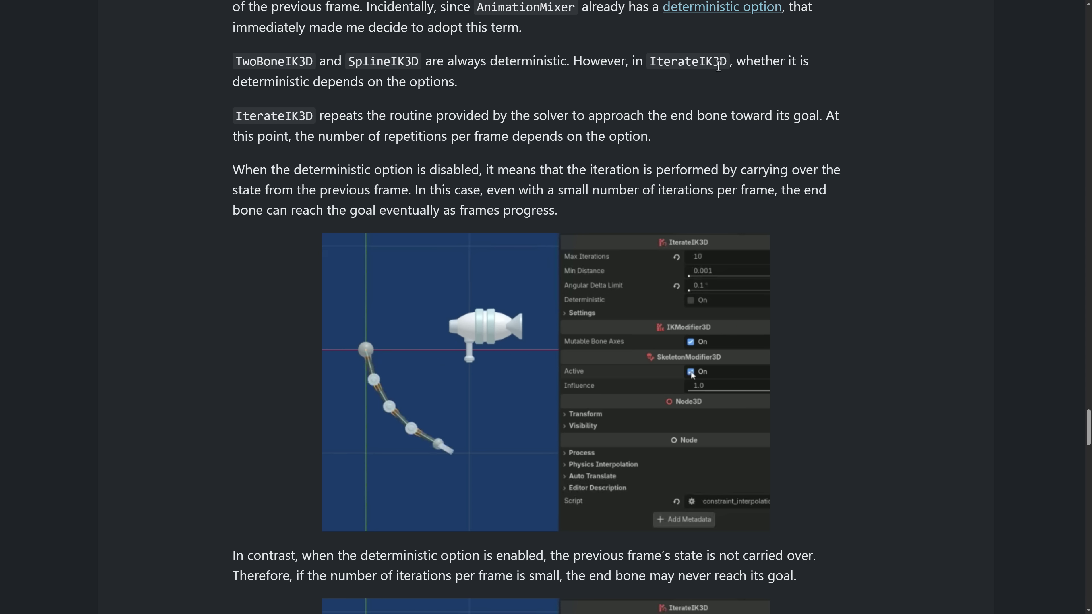
scroll(361, 82, down, 1)
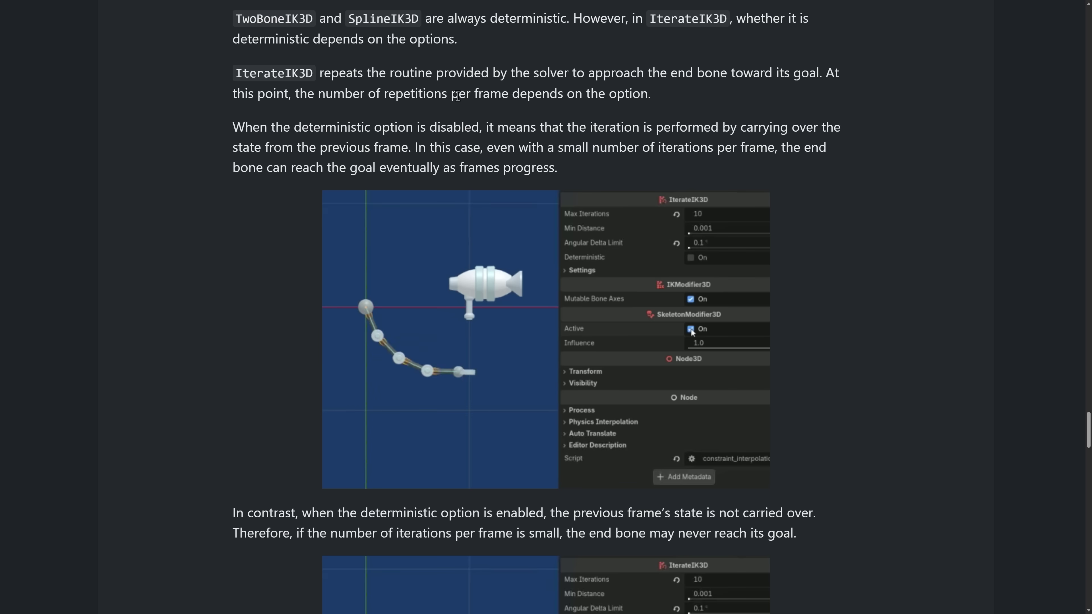
scroll(588, 94, down, 2)
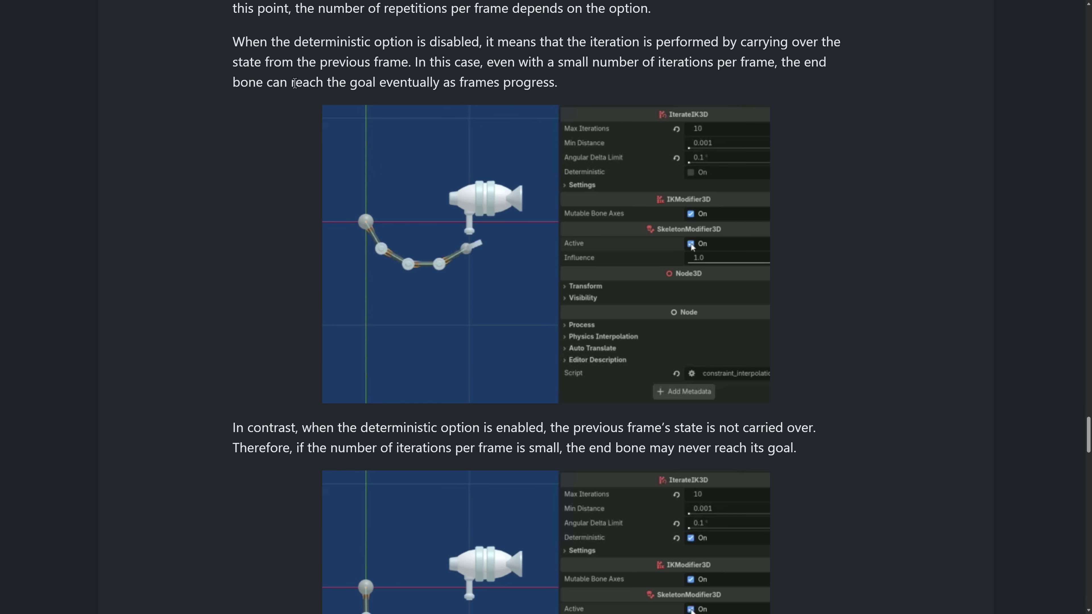
scroll(501, 88, down, 8)
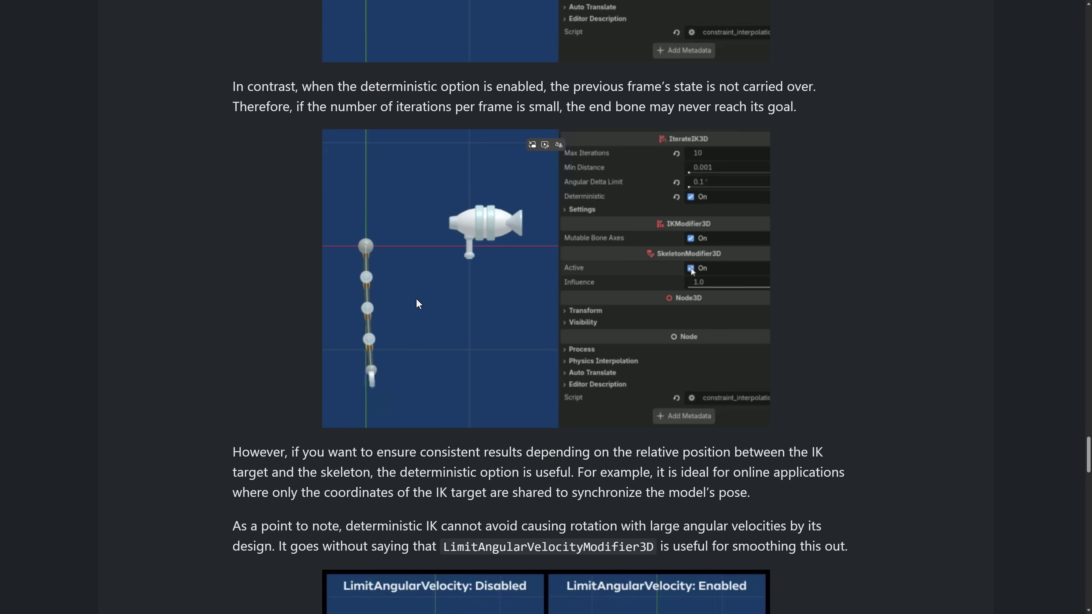
scroll(370, 337, down, 7)
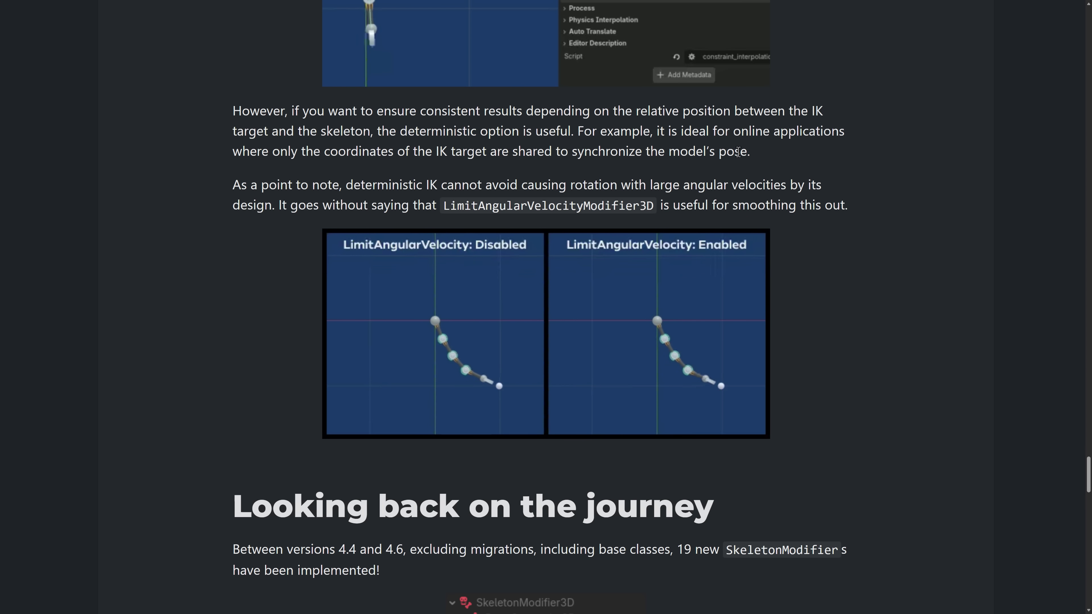
Step: Scroll to 'Looking back on the journey', then back up to the adjusted-ik-3d-demo.zip link
scroll(739, 155, down, 3)
scroll(740, 155, down, 1)
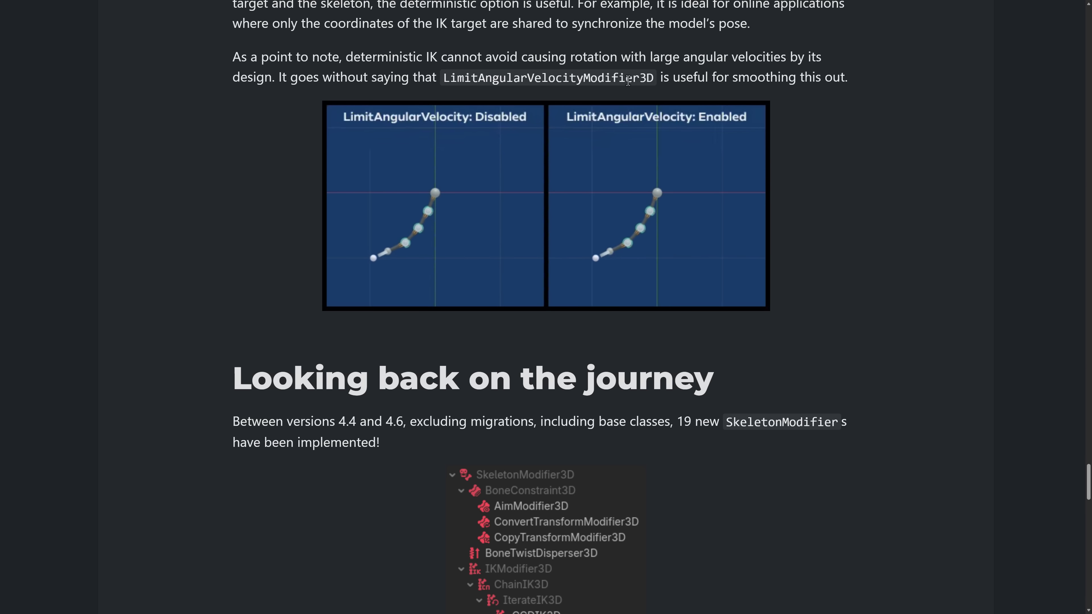
scroll(757, 331, down, 10)
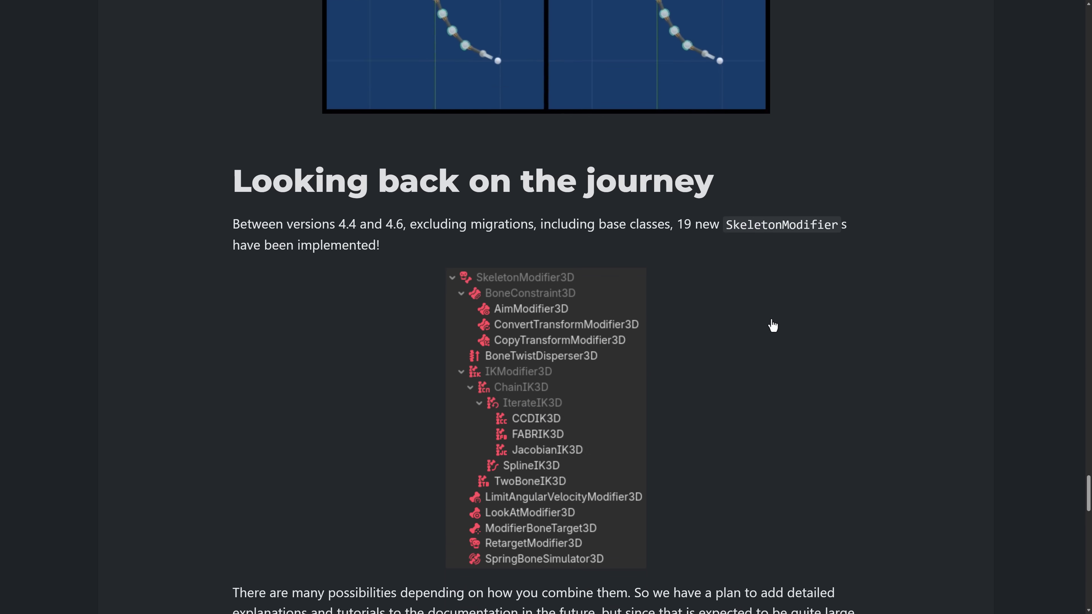
scroll(788, 210, down, 20)
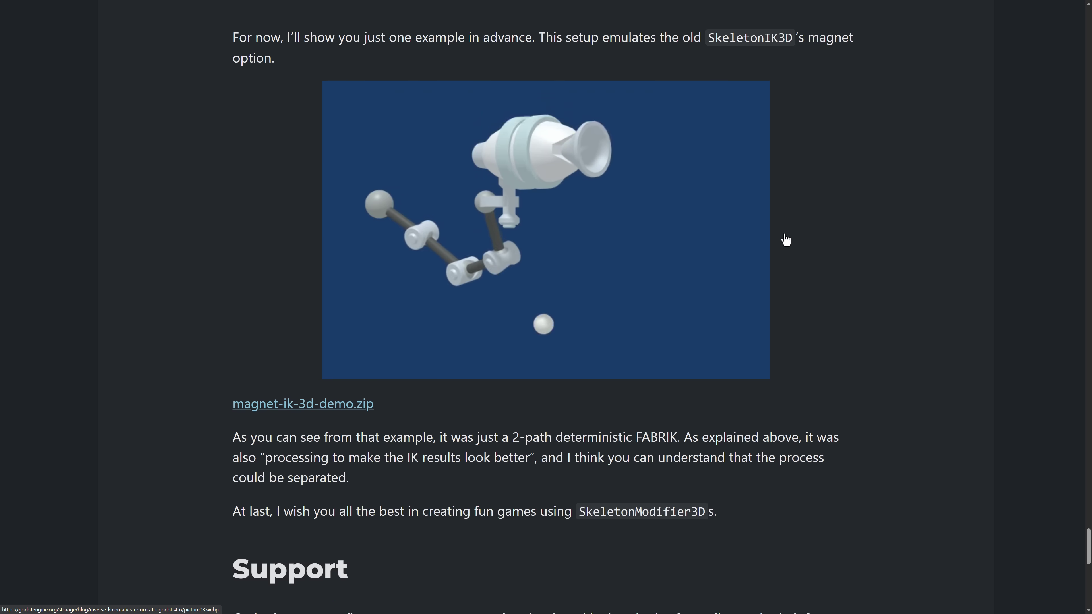
scroll(414, 232, up, 7)
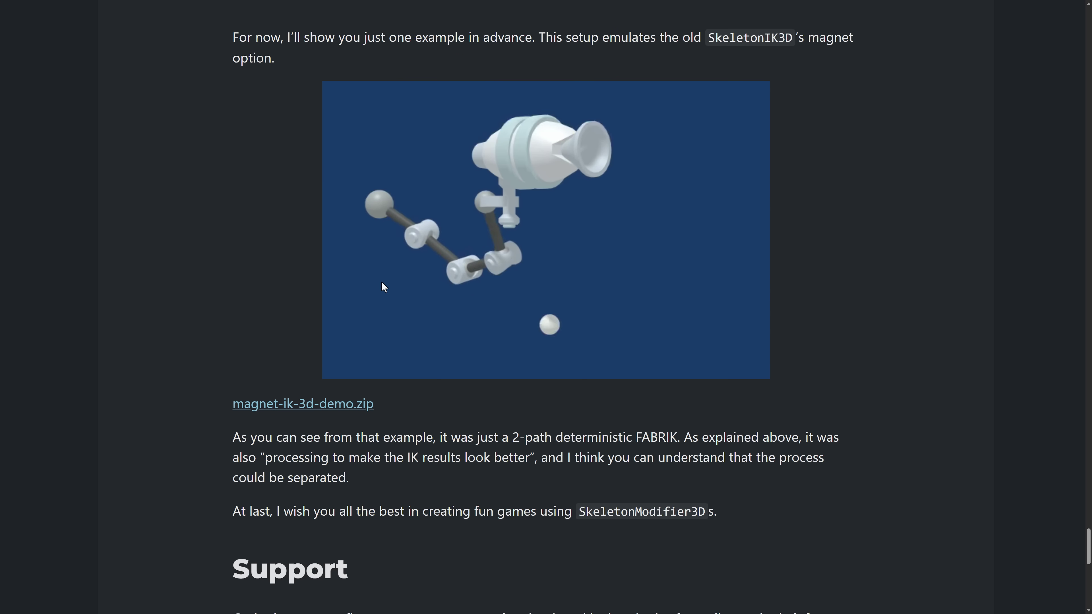
scroll(423, 402, up, 20)
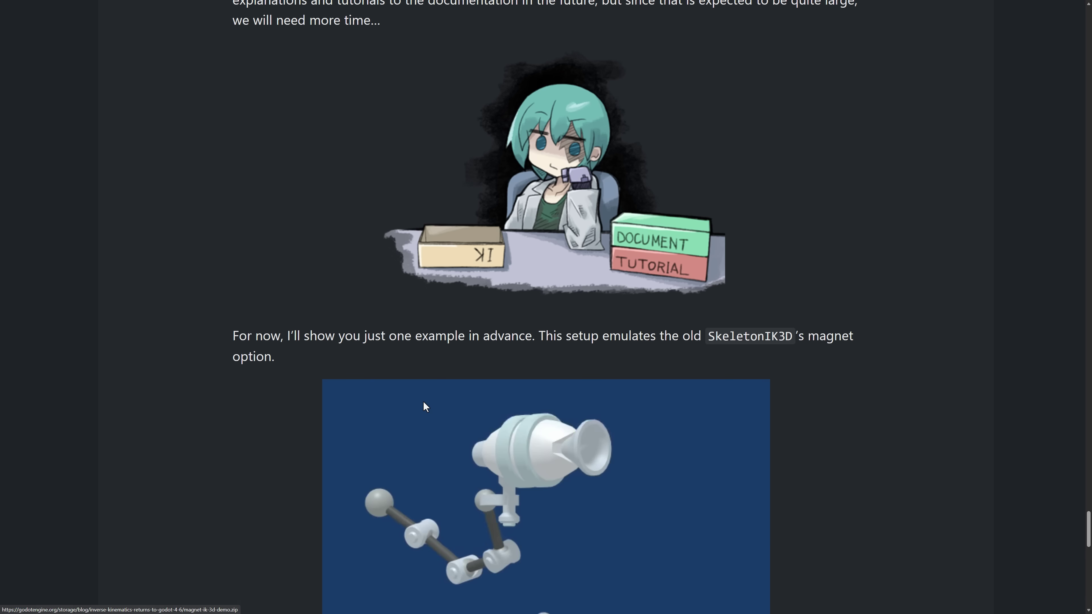
scroll(424, 403, up, 20)
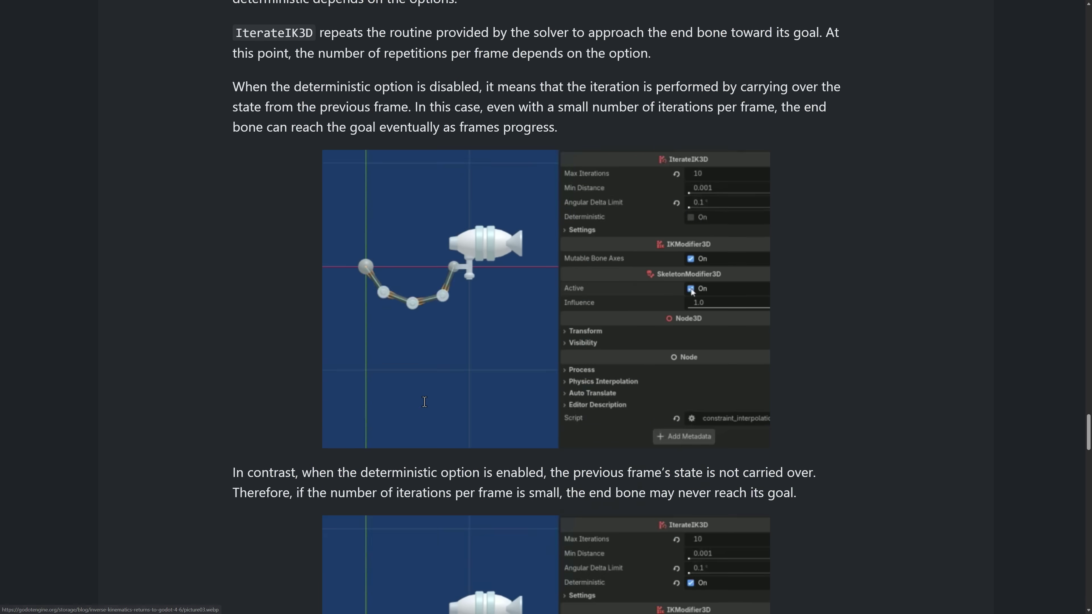
scroll(424, 402, up, 20)
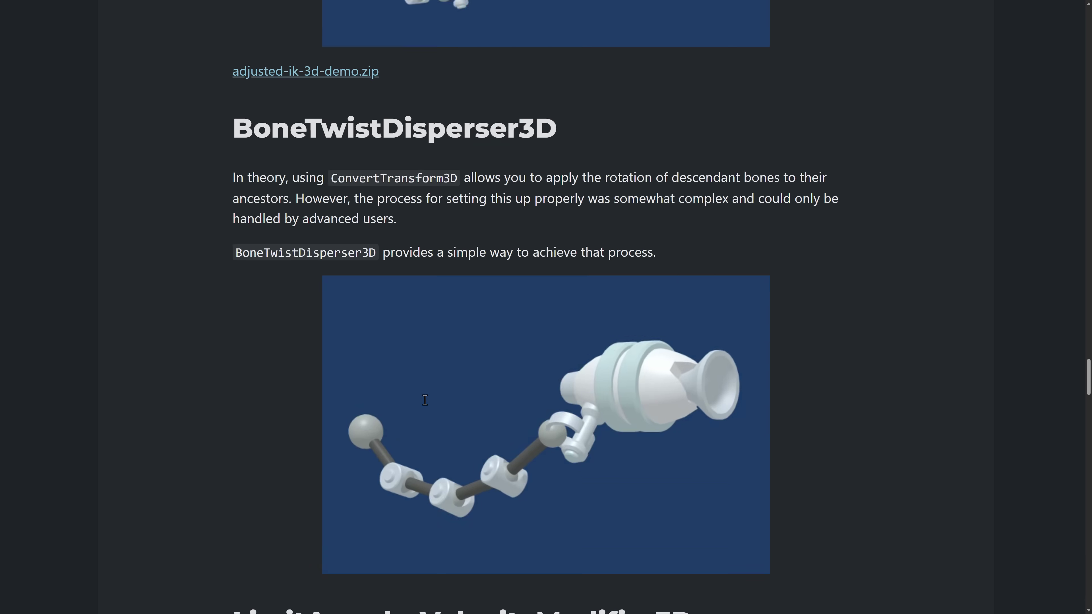
scroll(425, 400, down, 9)
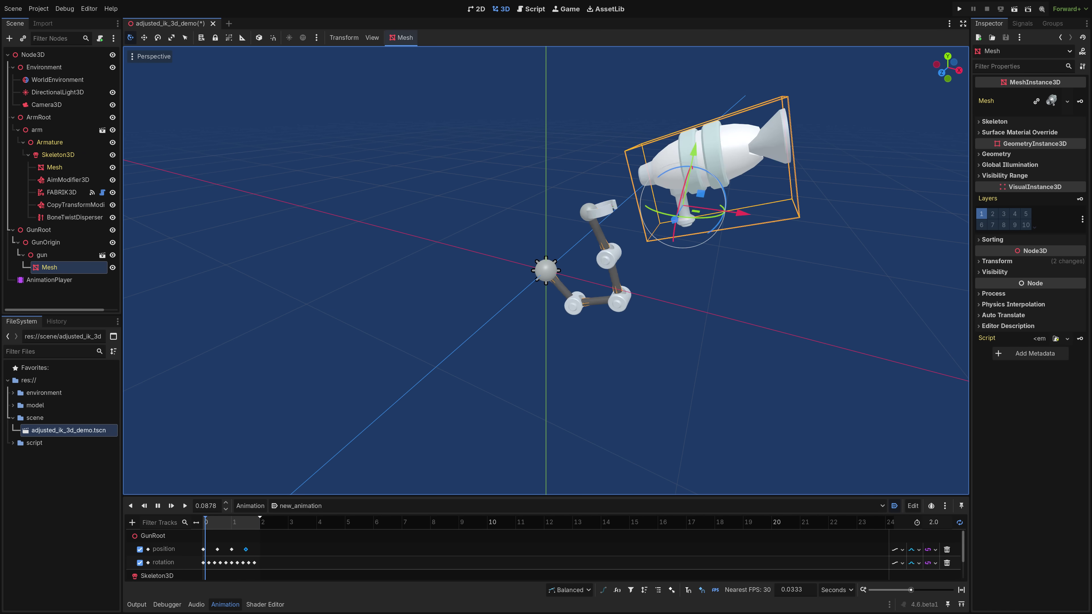
Step: Select the arm, Armature and Skeleton3D nodes and inspect the hand_p and hand_c1 bone poses
click(41, 132)
click(46, 139)
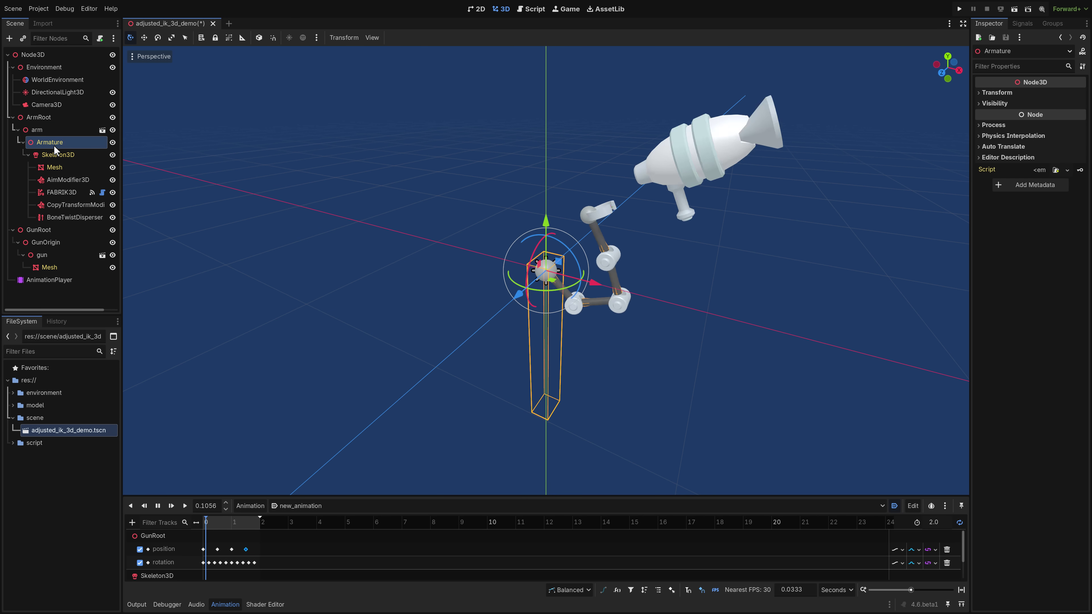
click(54, 155)
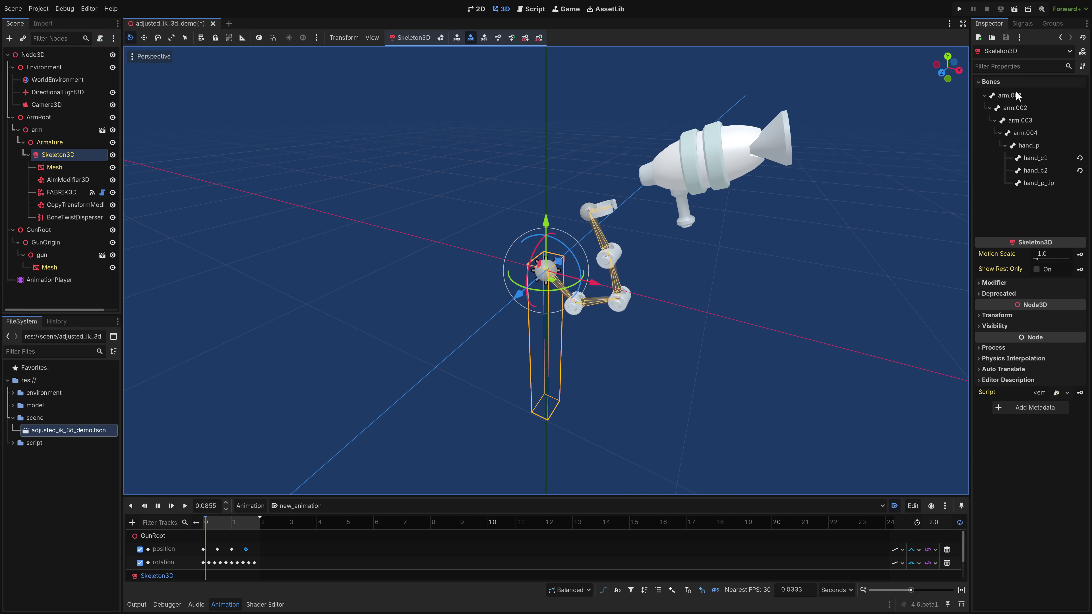
click(1015, 107)
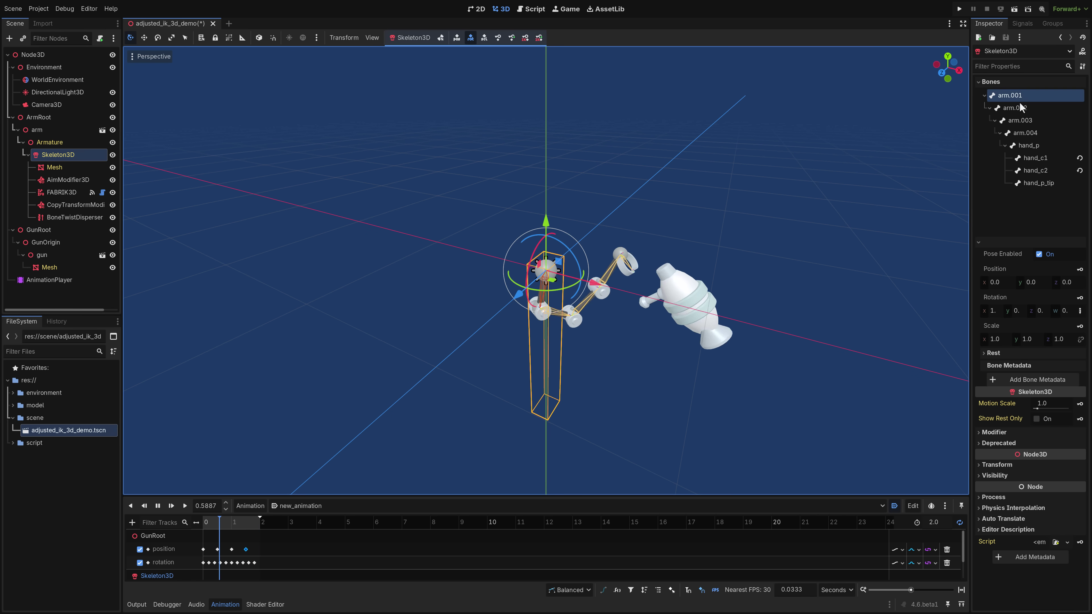
click(1036, 158)
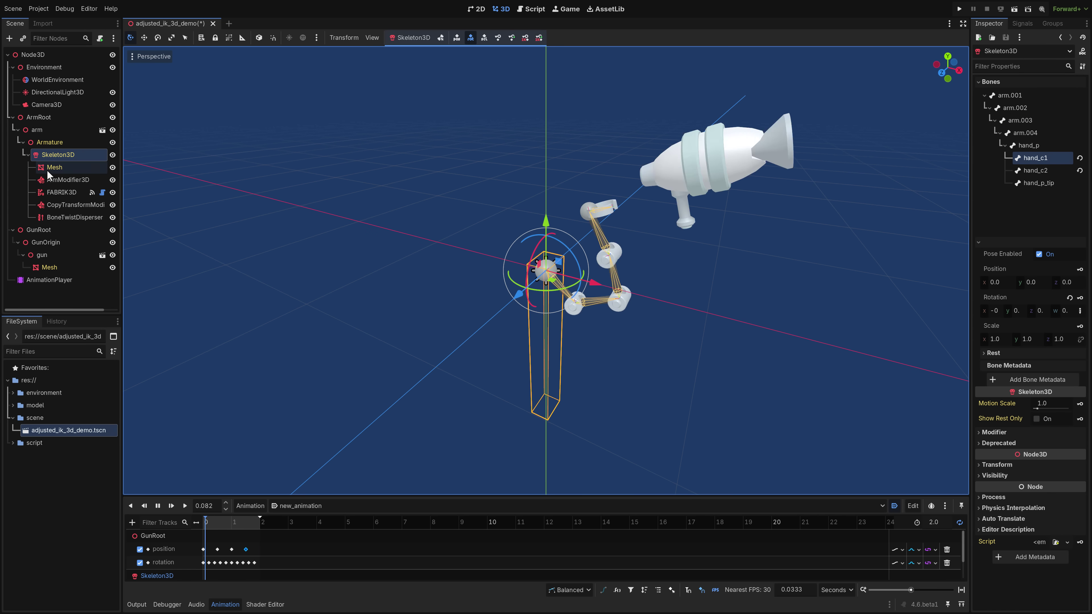
Step: Check AimModifier3D, widen the Inspector, and view FABRIK3D's iteration settings
click(53, 179)
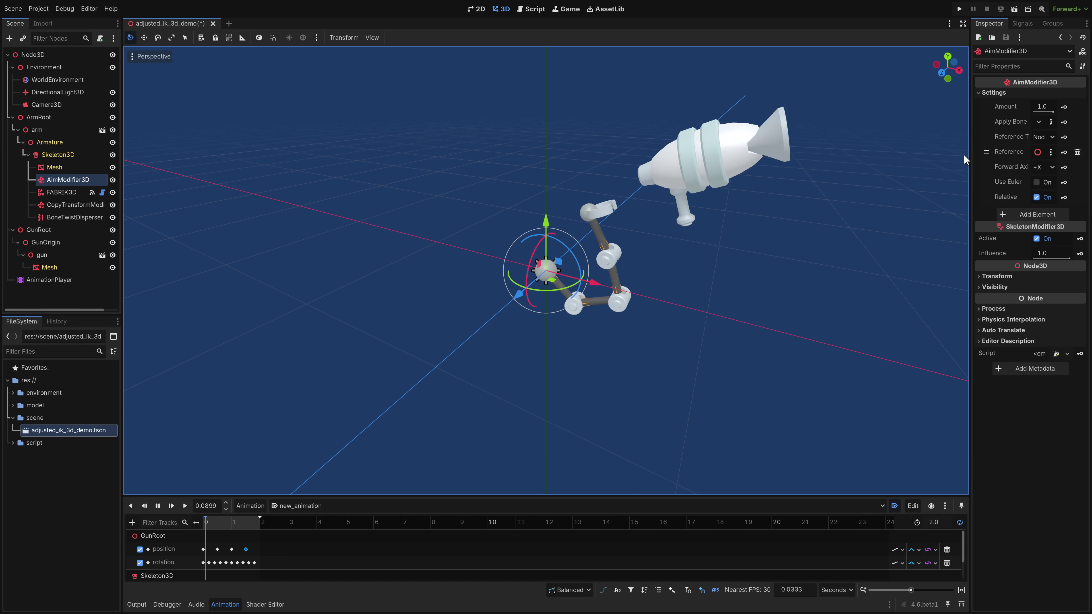
drag(971, 159, 865, 160)
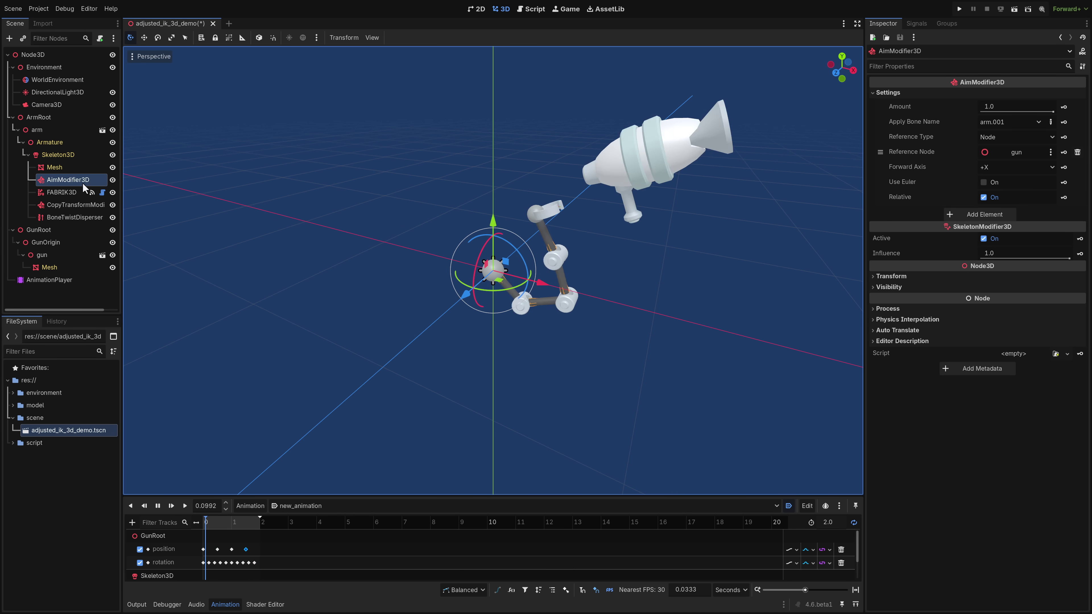
click(74, 192)
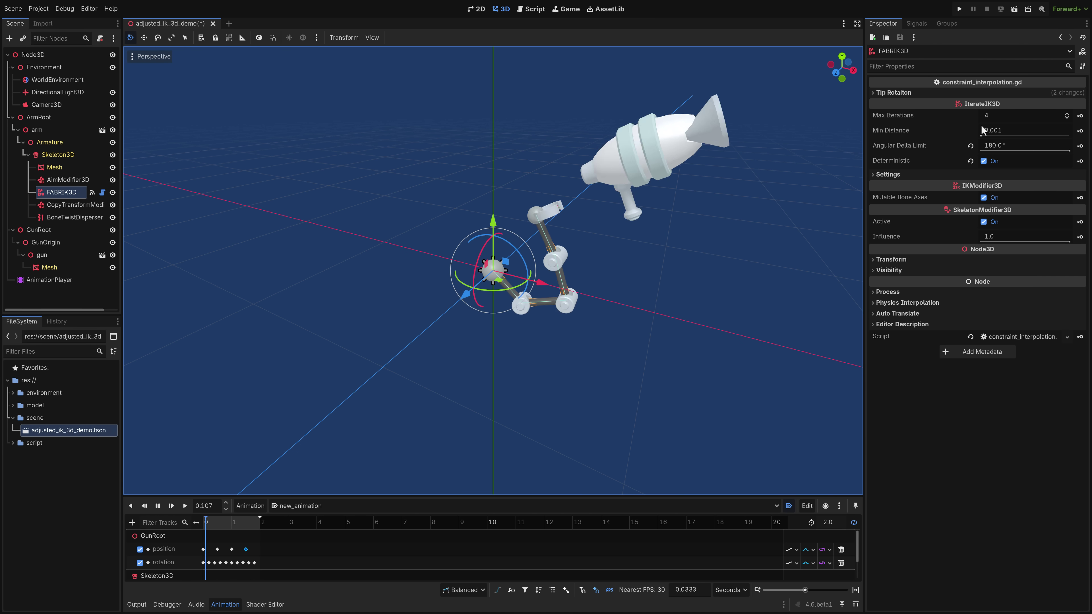
Step: Expand FABRIK3D's settings, toggle it off and on to compare poses, then view CopyTransformModifier3D
click(874, 173)
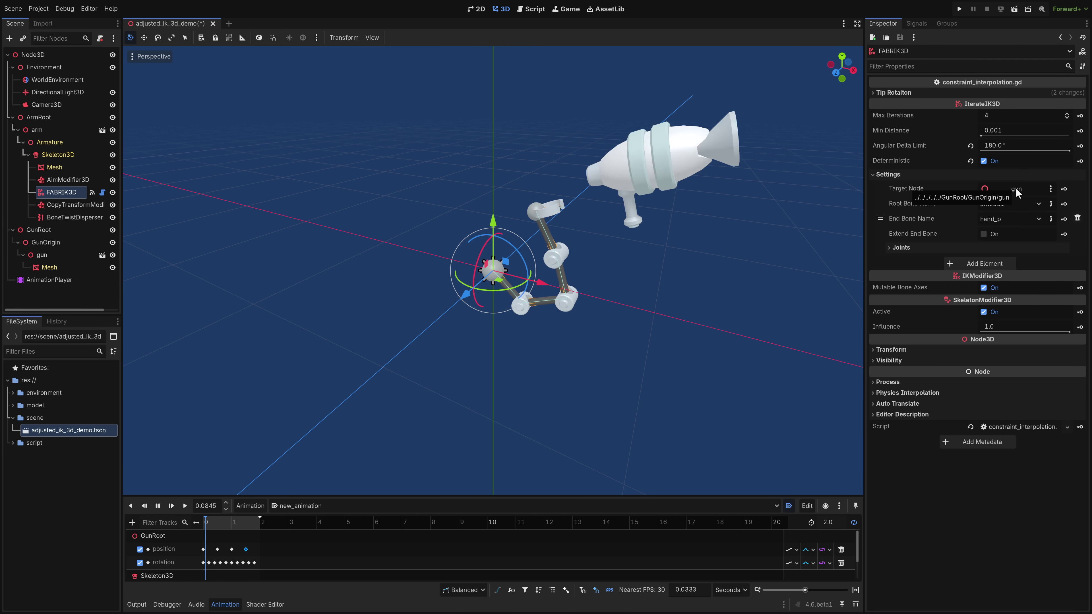
click(984, 312)
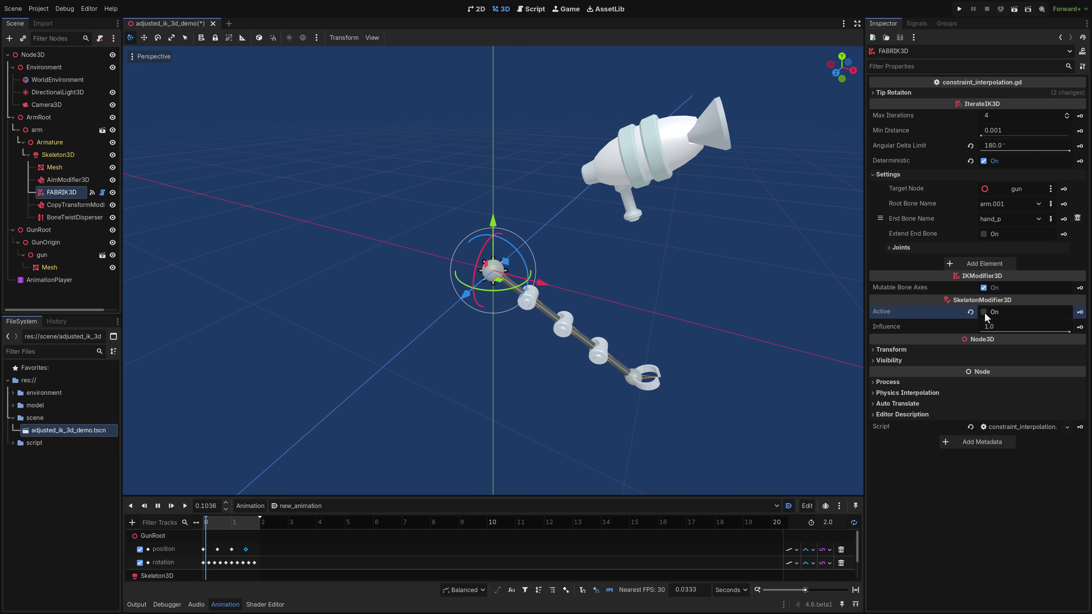
click(984, 312)
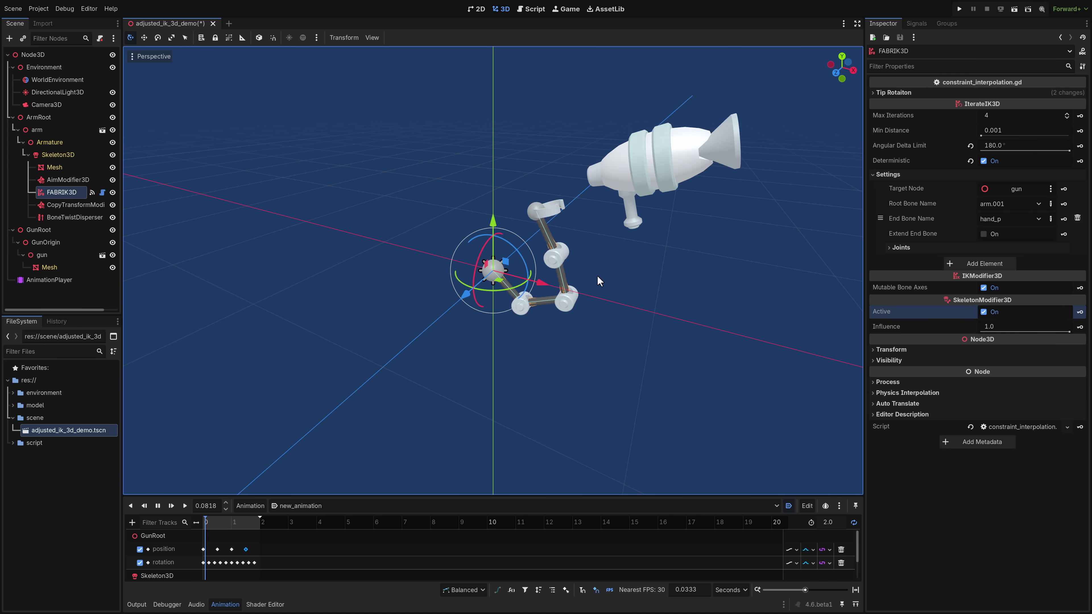
click(90, 210)
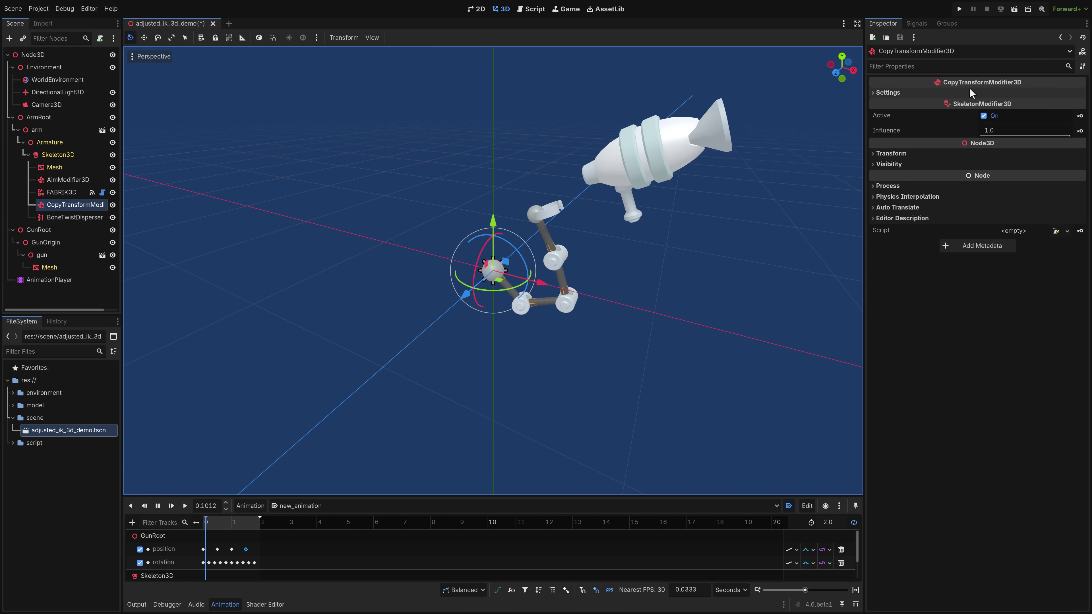
Step: Pause the animation at 0.2999 and toggle CopyTransformModifier3D off and back on to compare
mouse_move(985, 92)
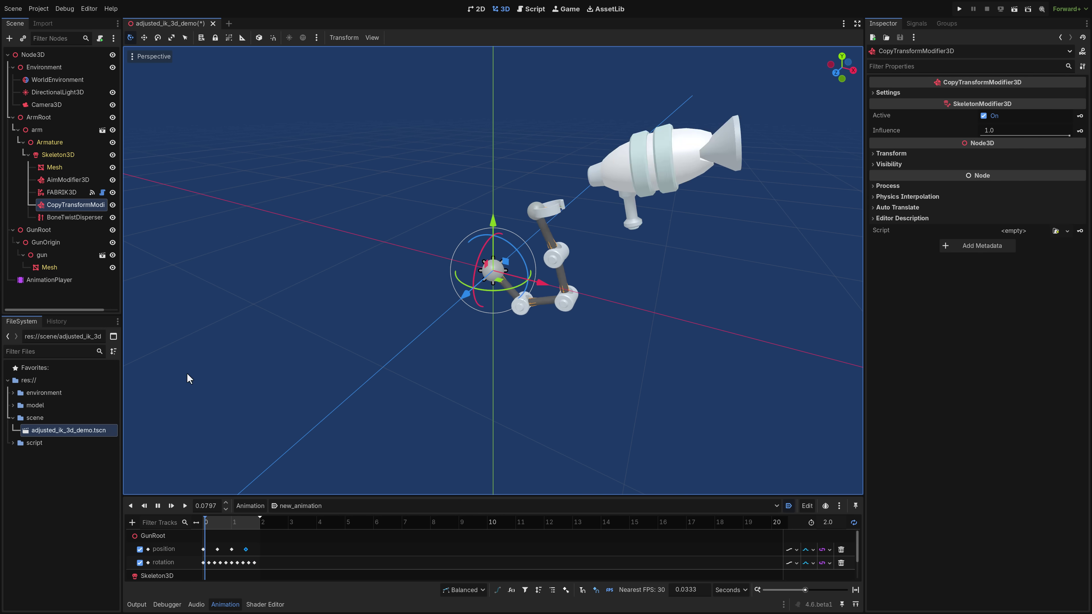
click(158, 506)
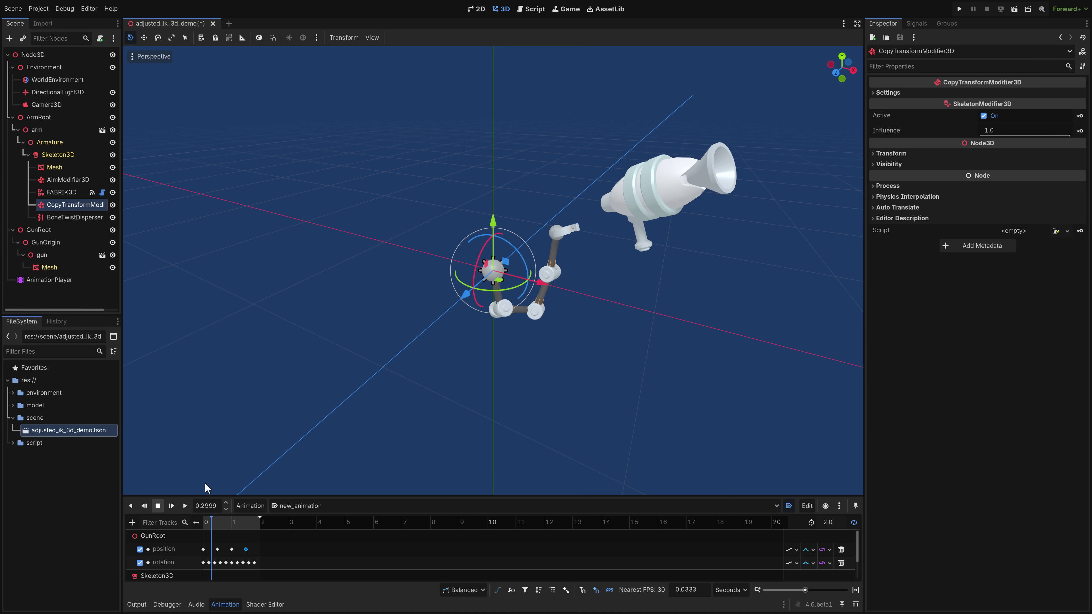
click(984, 116)
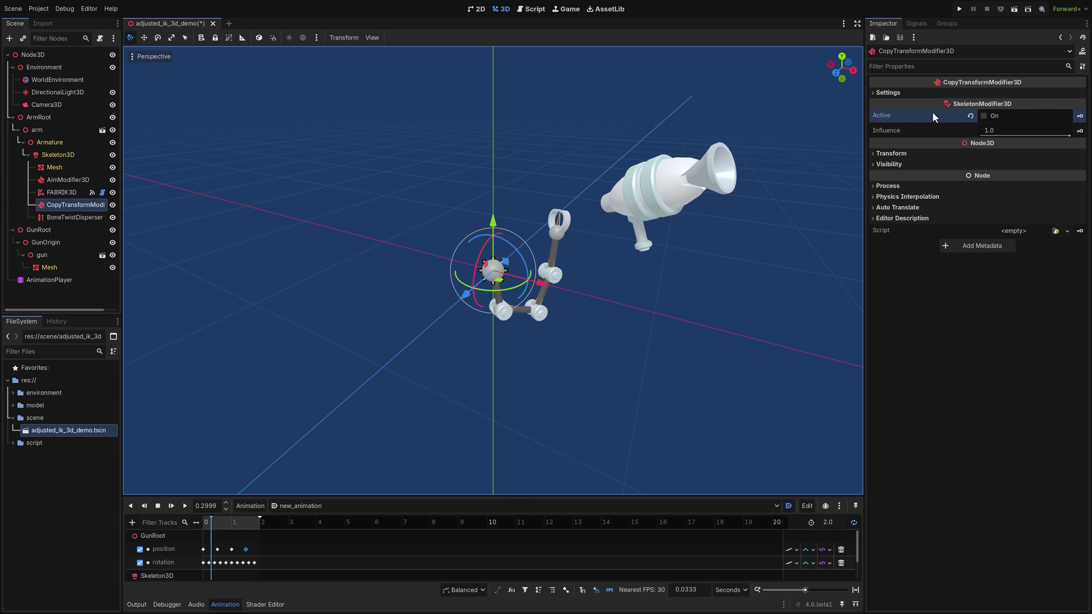
click(984, 116)
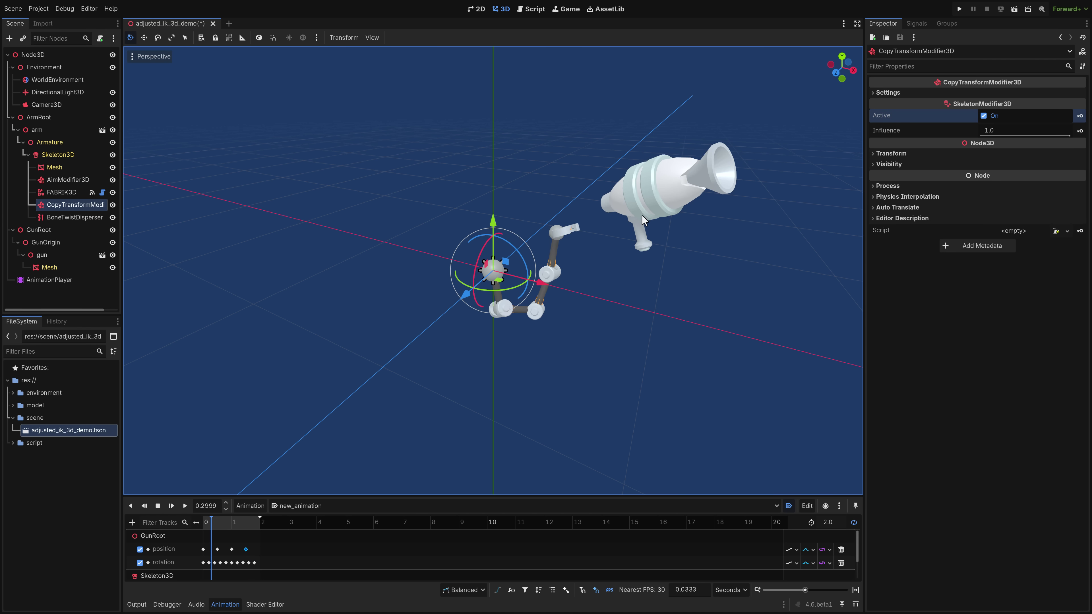
Step: Select BoneTwistDisperser3D and toggle it off and back on to compare the arm's twist
click(71, 218)
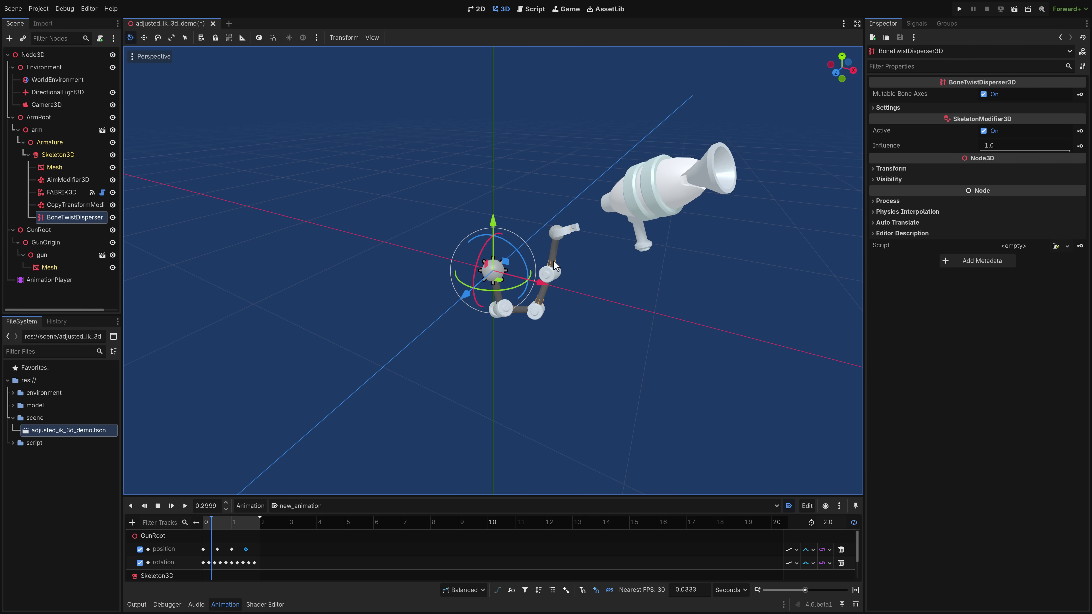
click(984, 131)
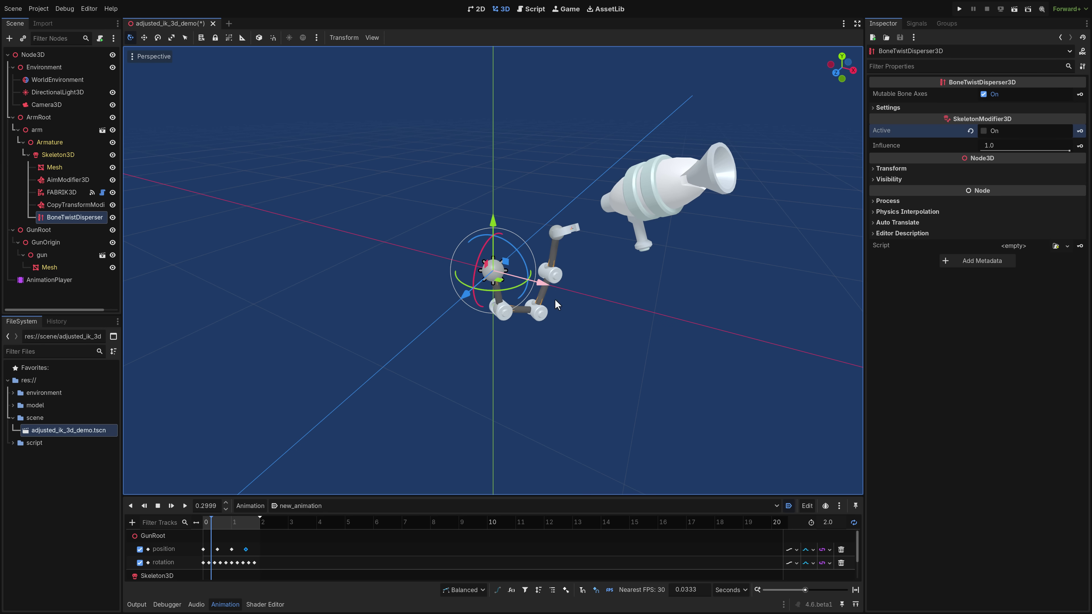
click(984, 131)
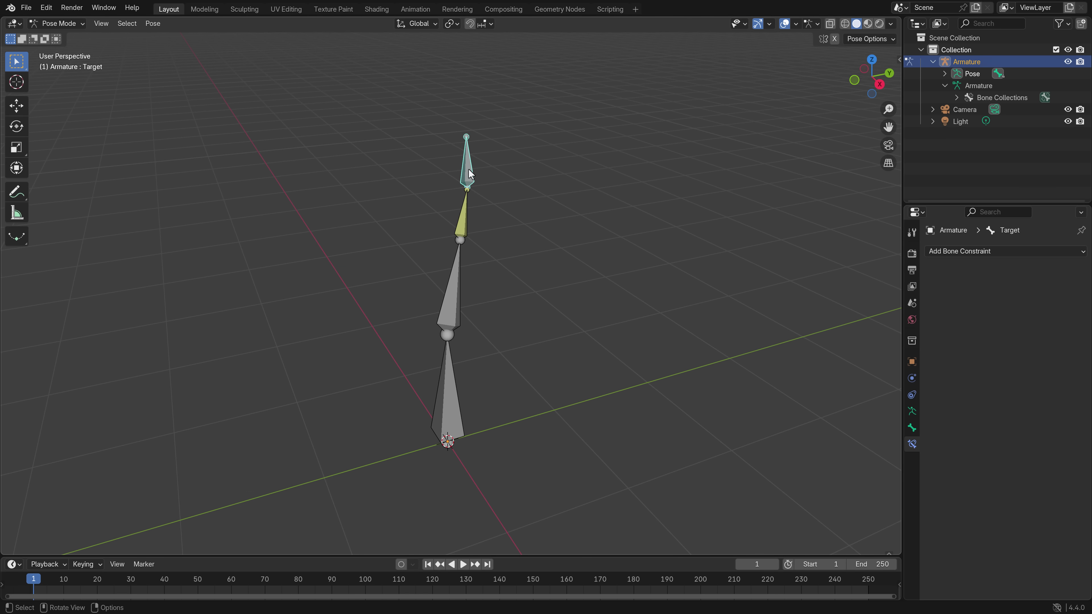
Step: Move the Target bone up-right so the arm bends toward it, then select UpperArm through Hand
key(g)
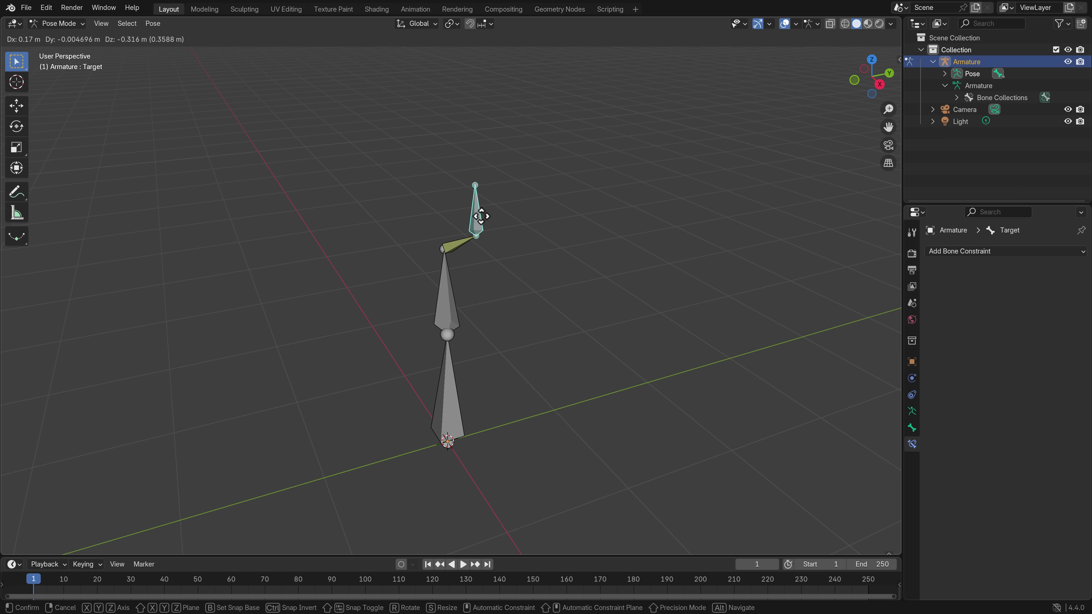
click(660, 237)
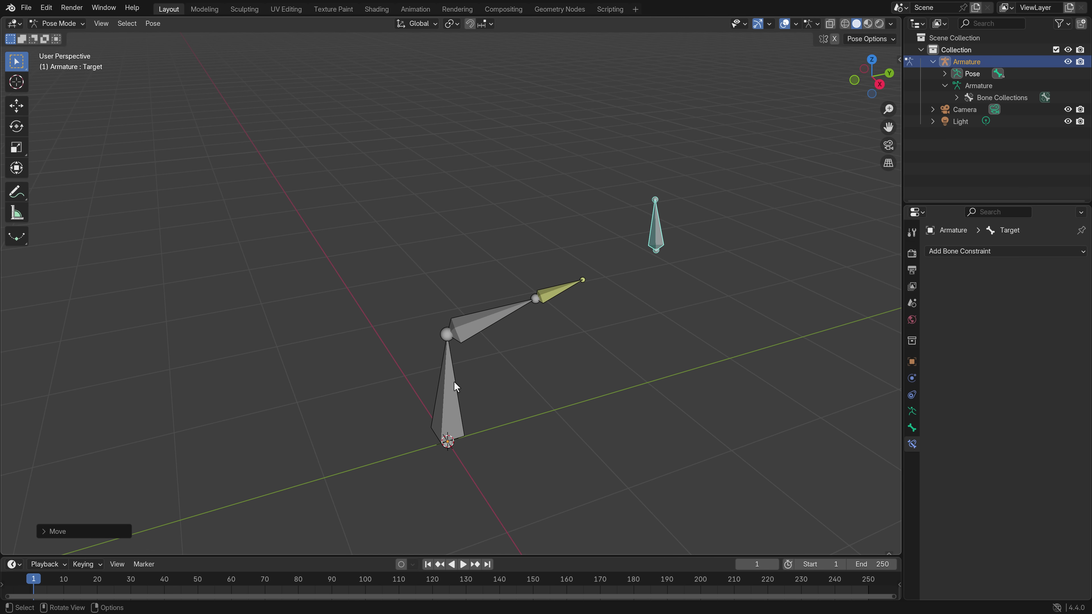
click(448, 441)
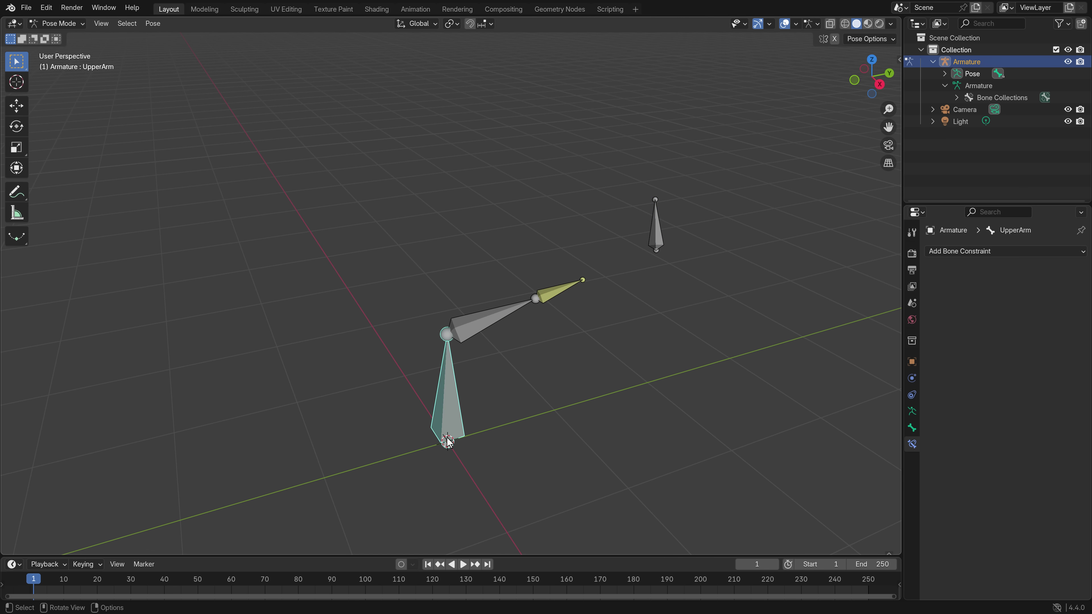
click(473, 333)
click(543, 295)
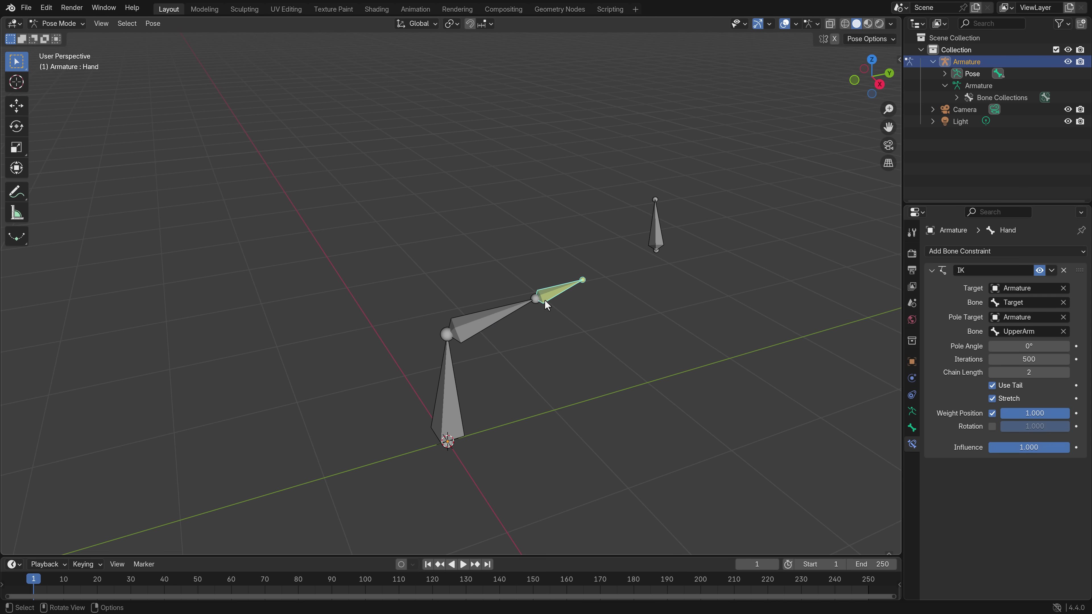